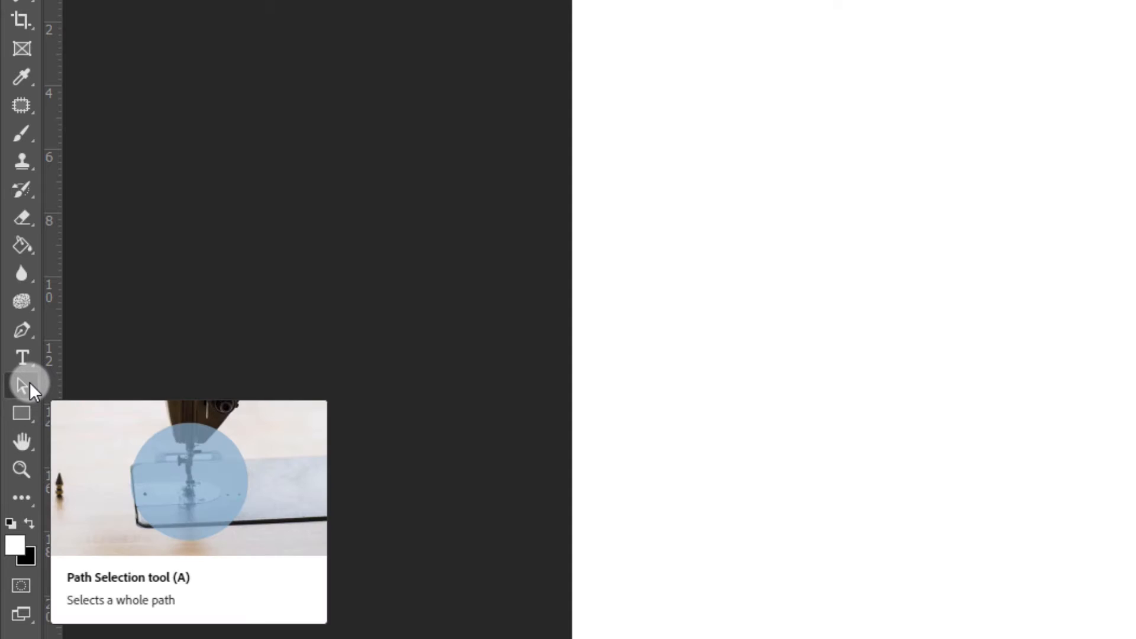
click(25, 384)
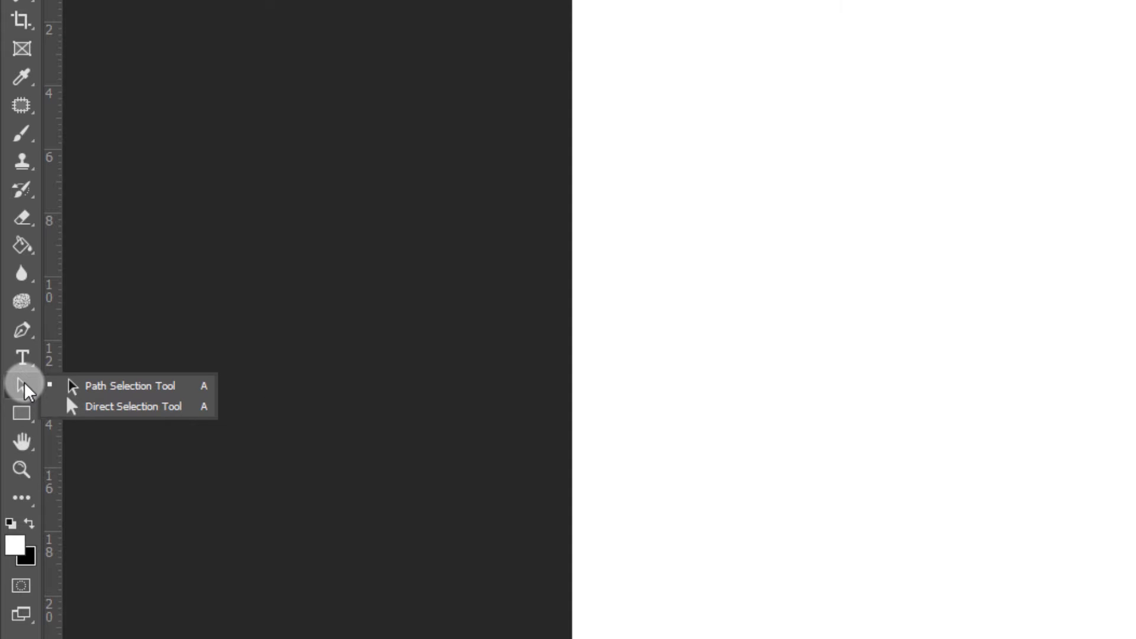
click(23, 407)
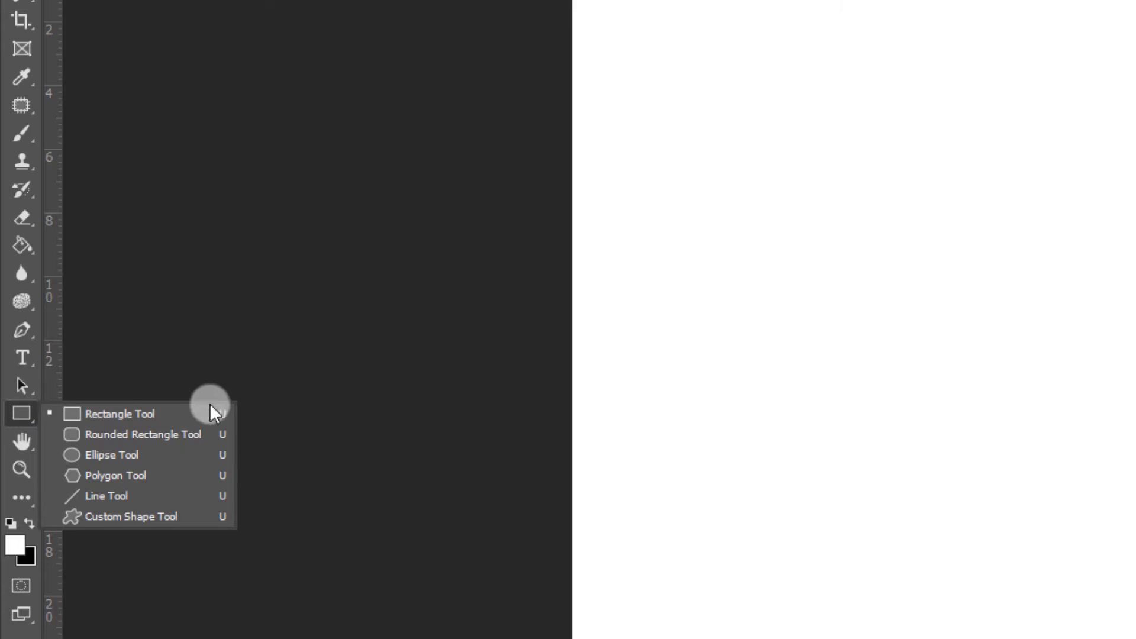
click(25, 391)
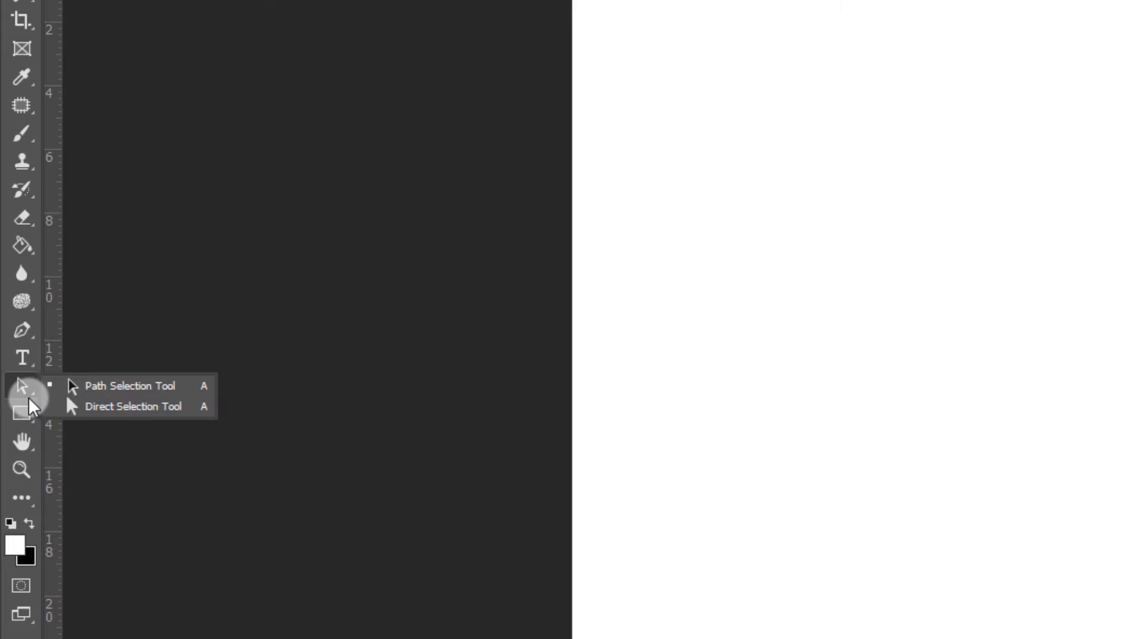
click(101, 392)
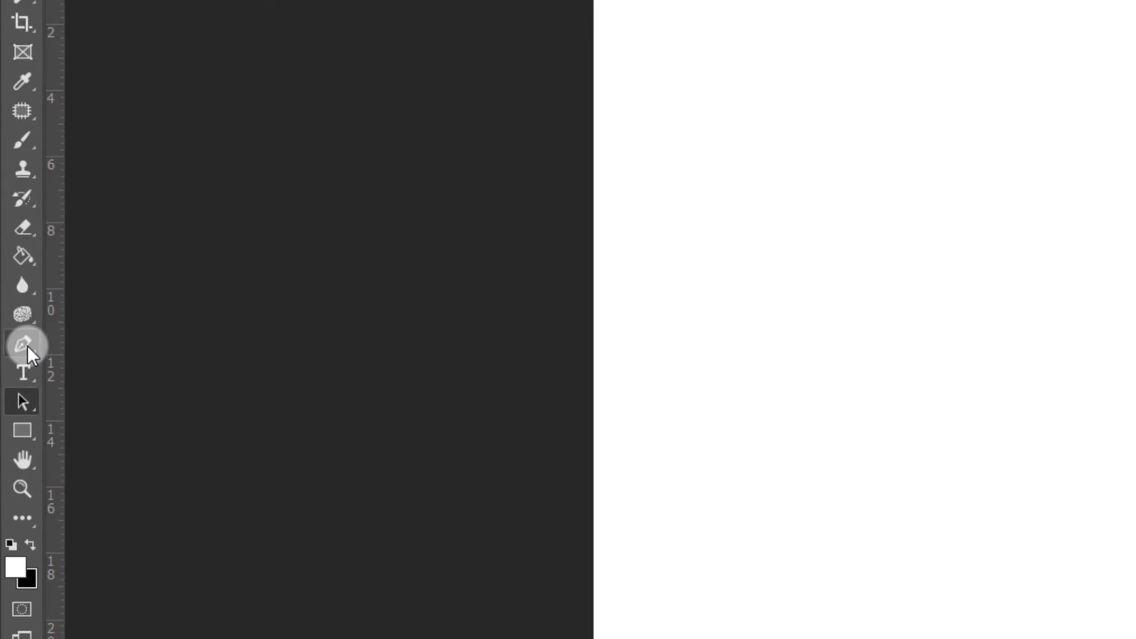
Draw a closed oval path through three anchor points in the page's upper-left area with the Pen tool
click(15, 290)
right_click(27, 346)
click(84, 346)
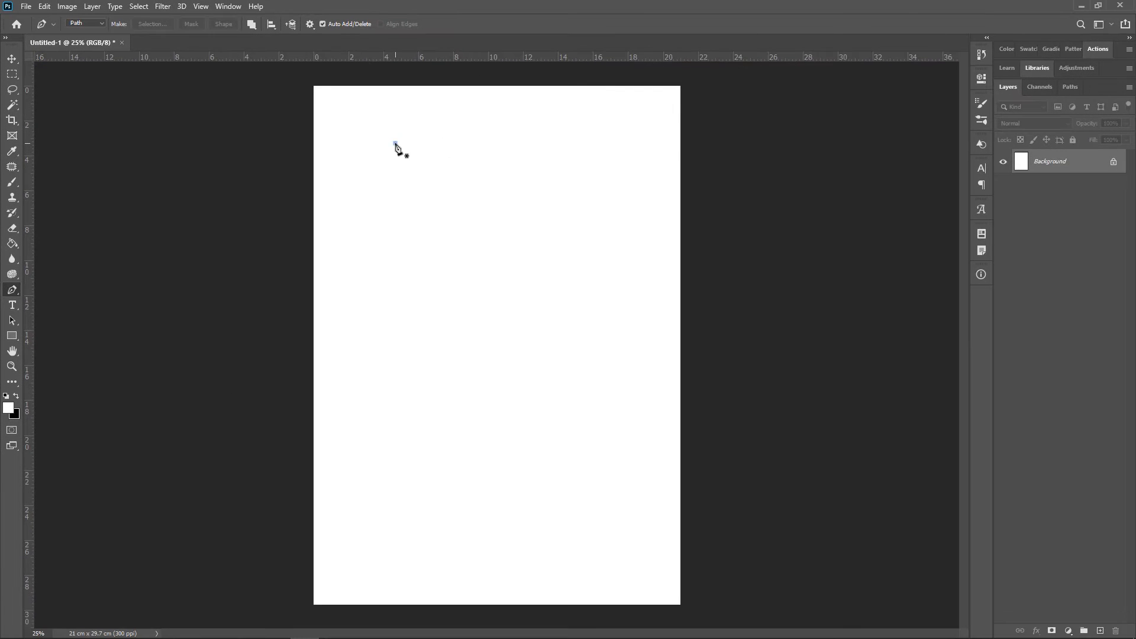
click(748, 65)
drag(405, 258, 450, 278)
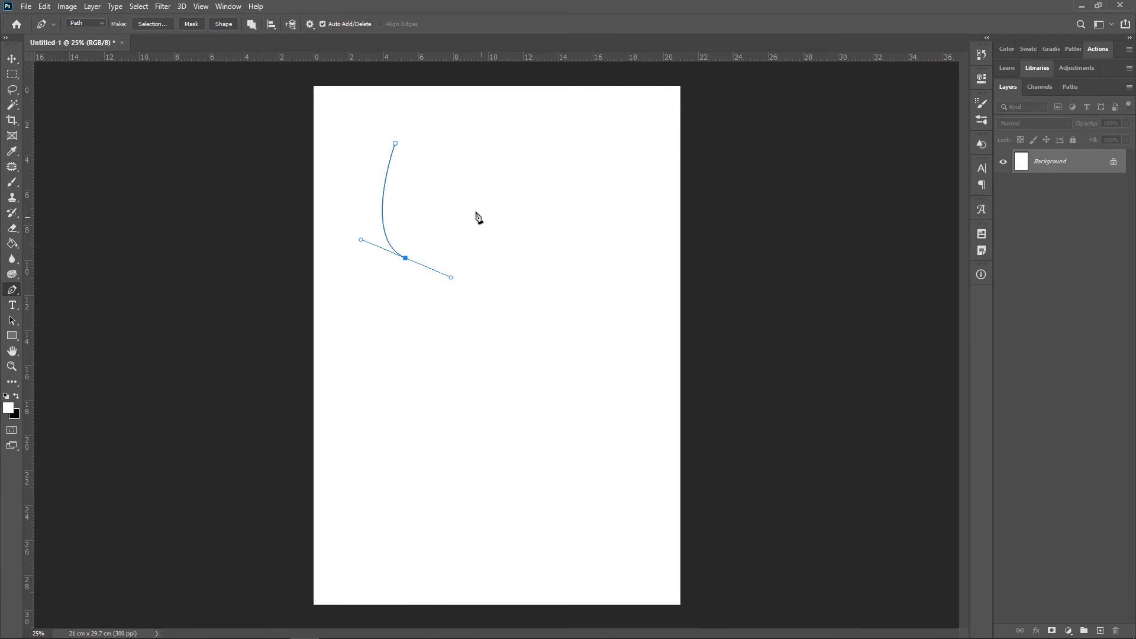
drag(459, 178, 373, 204)
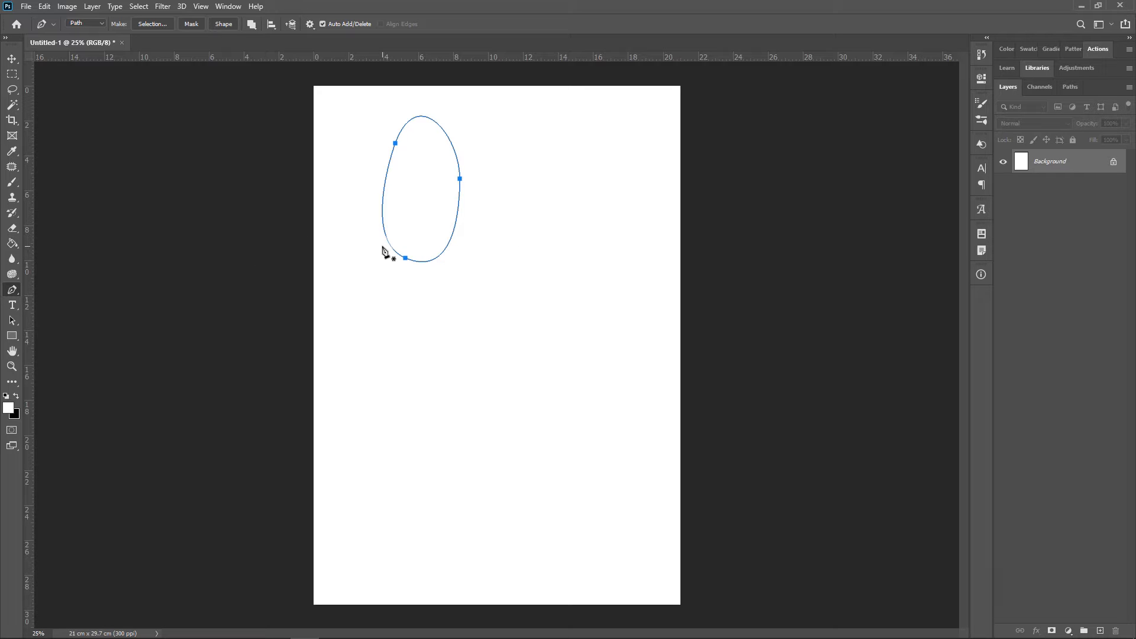
Move the whole oval path to the page's upper-right corner with the Path Selection tool
click(11, 320)
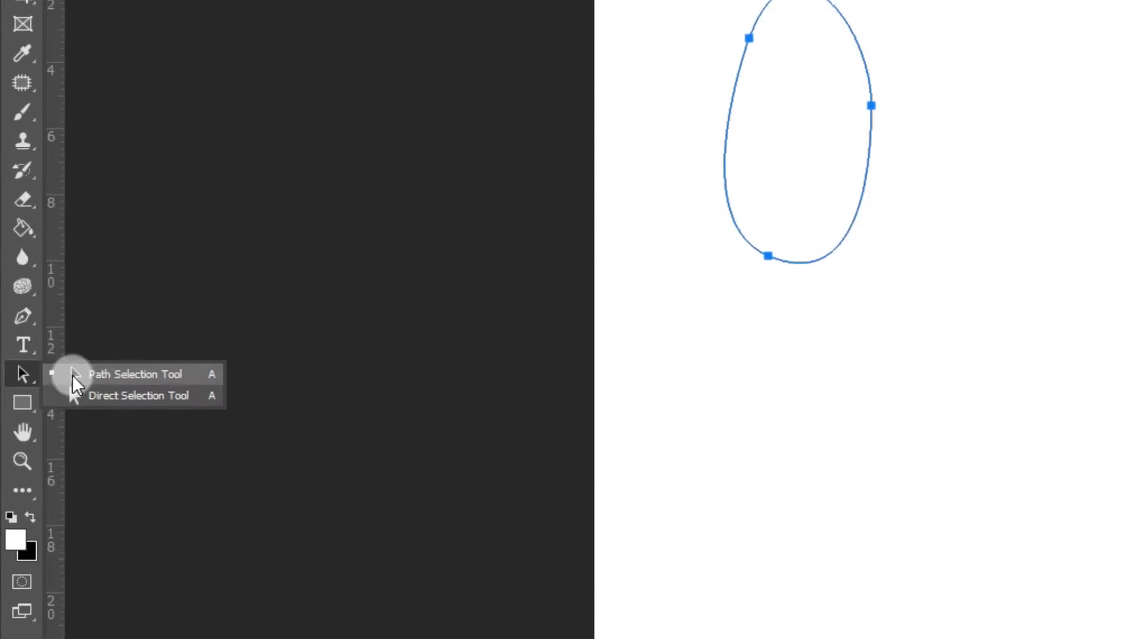
click(74, 375)
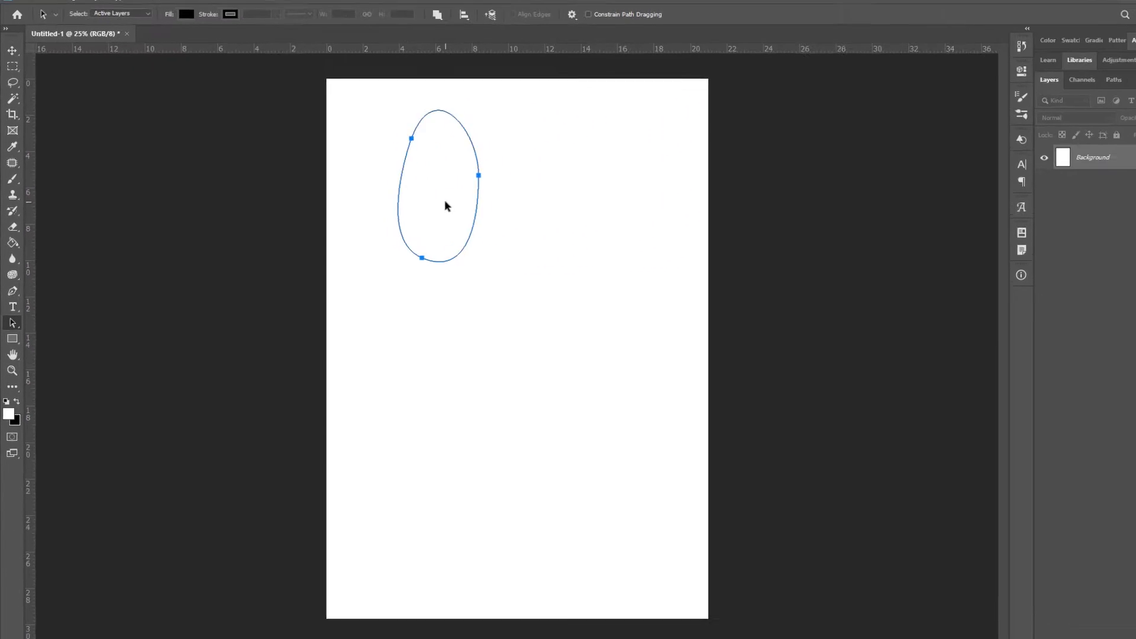
drag(470, 219, 623, 184)
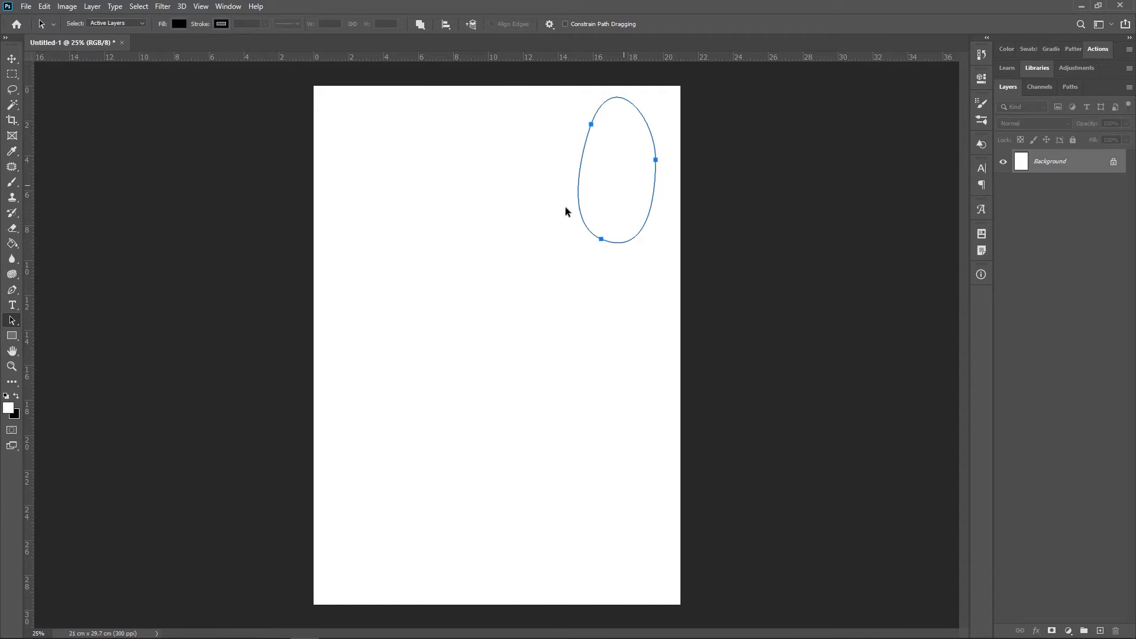
Draw a rectangle shape about 728 × 624 px in the upper middle of the page
click(12, 335)
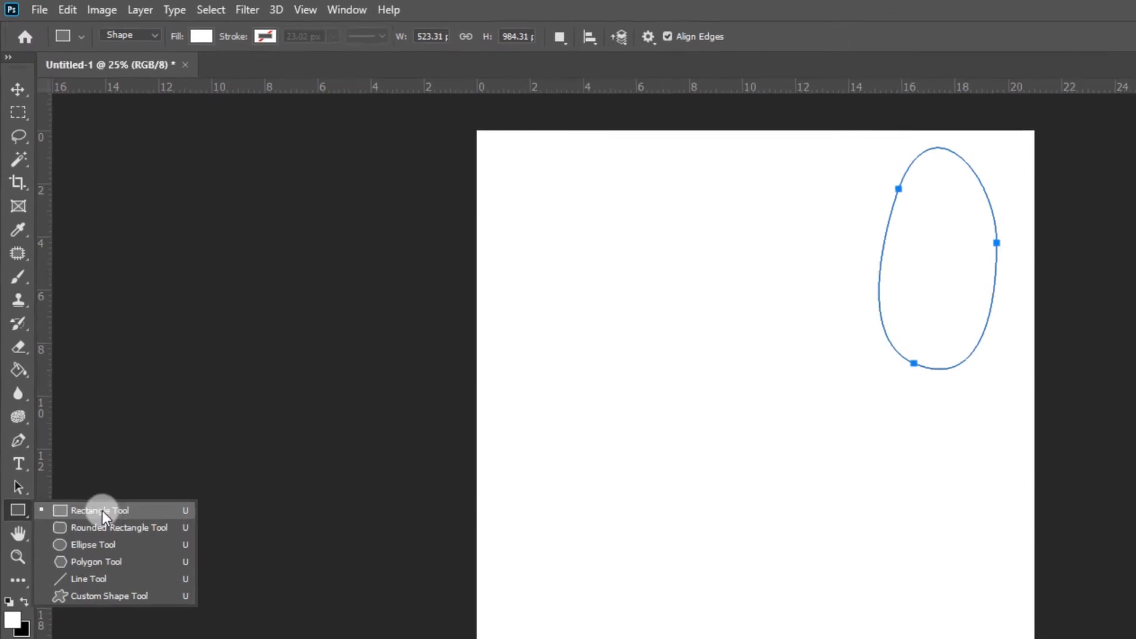
click(102, 516)
drag(651, 169, 814, 309)
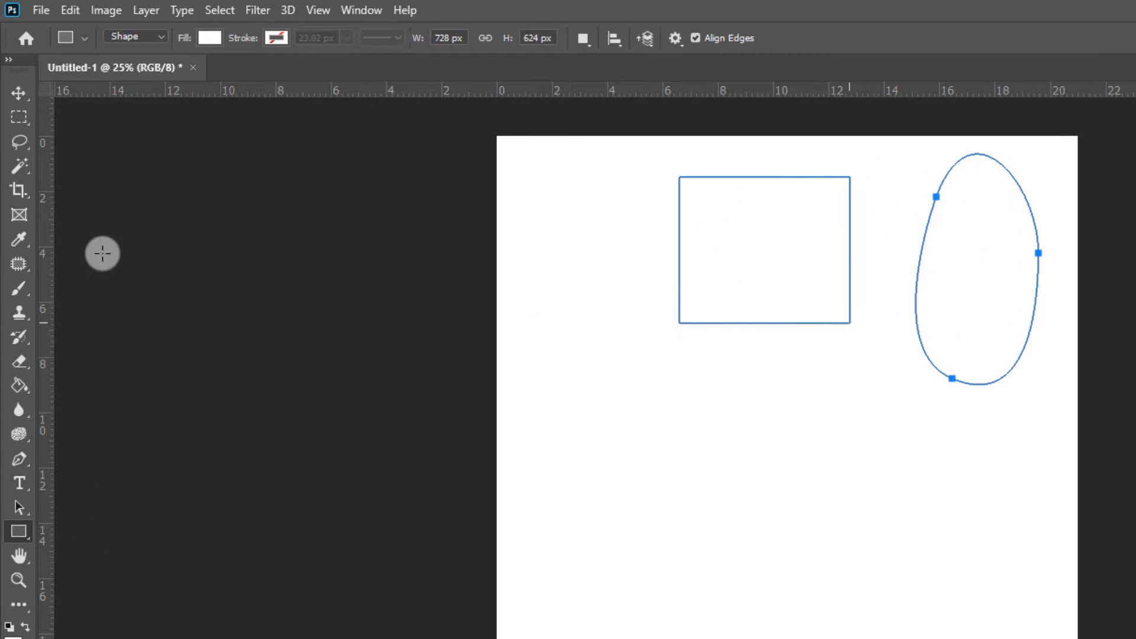
Move the rectangle slightly down and to the left with the Move tool, to about X 700 px, Y 240 px
click(17, 92)
click(94, 93)
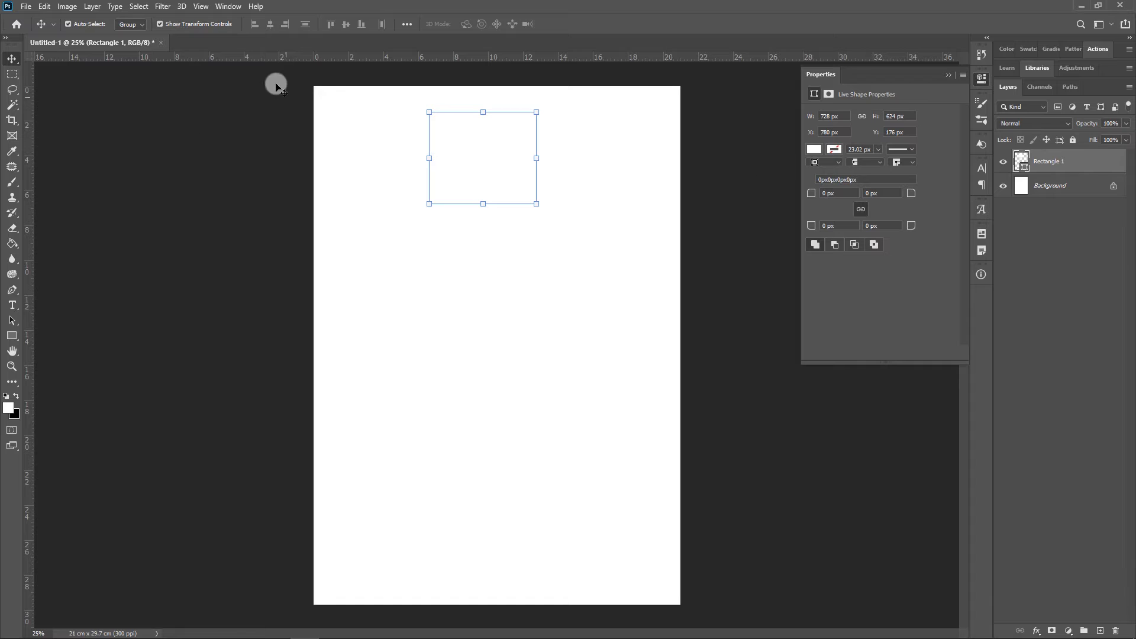
mouse_move(459, 165)
mouse_down()
mouse_move(459, 180)
mouse_move(459, 150)
mouse_move(446, 174)
mouse_up()
click(832, 132)
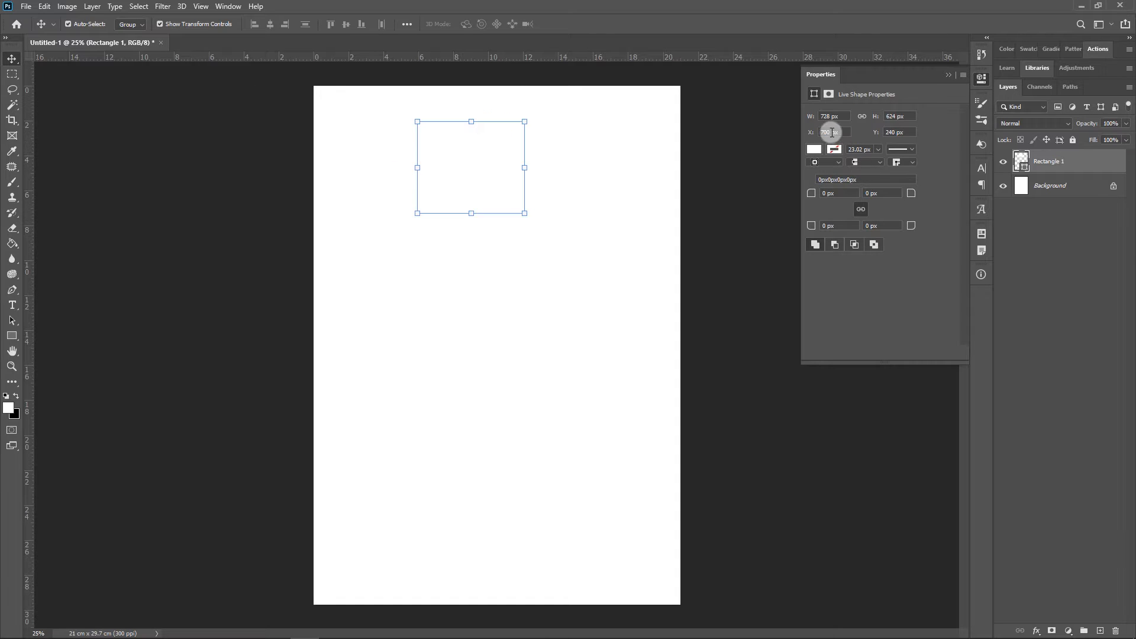
Fill the rectangle with yellow and deselect it
click(815, 149)
click(840, 214)
click(490, 171)
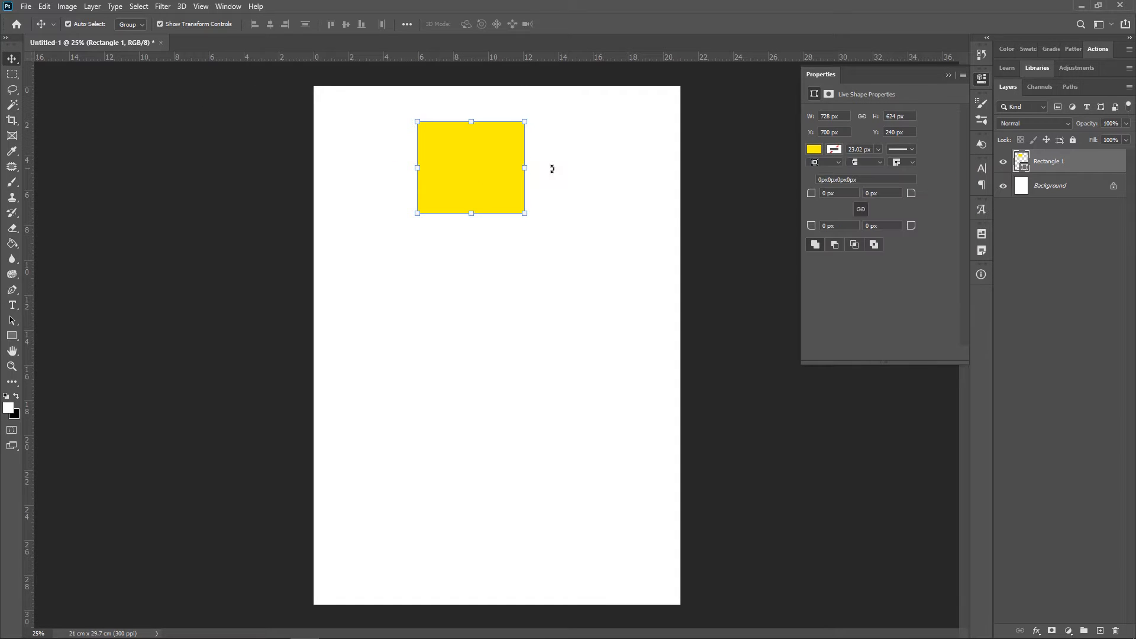
click(582, 139)
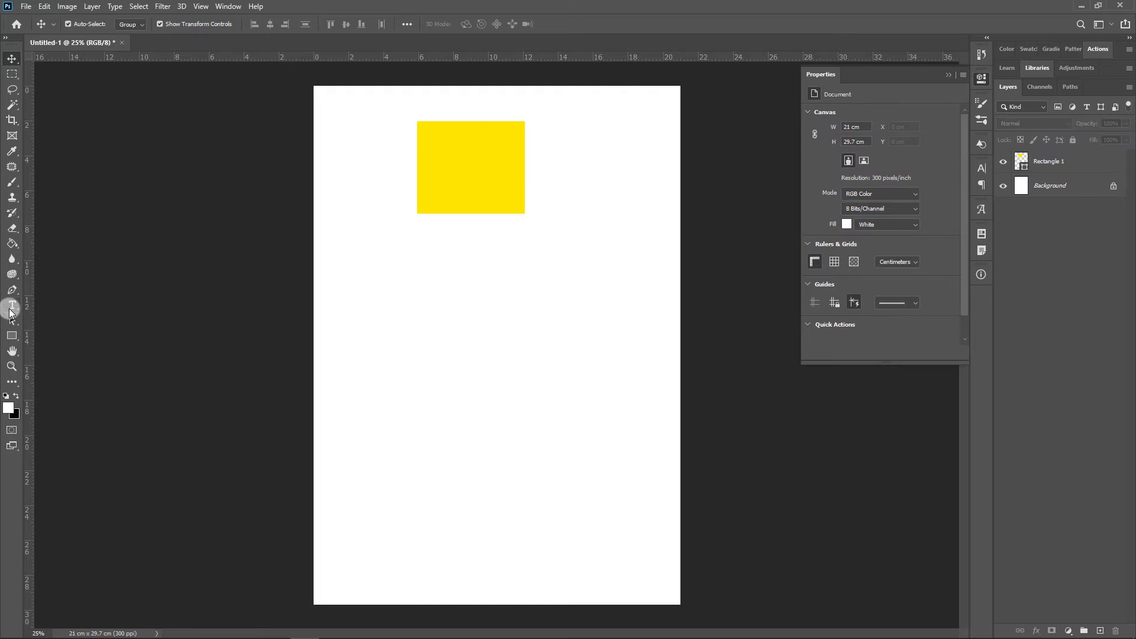
Draw a closed egg-shaped path with three anchor points to the right of the yellow rectangle using the Pen tool
click(11, 320)
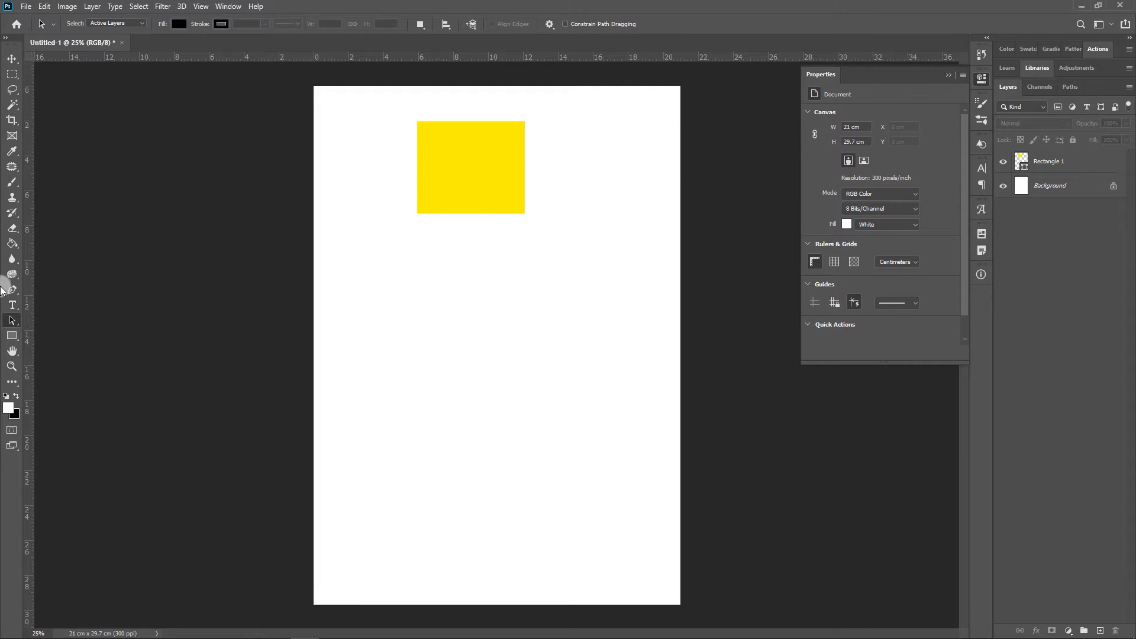
click(13, 322)
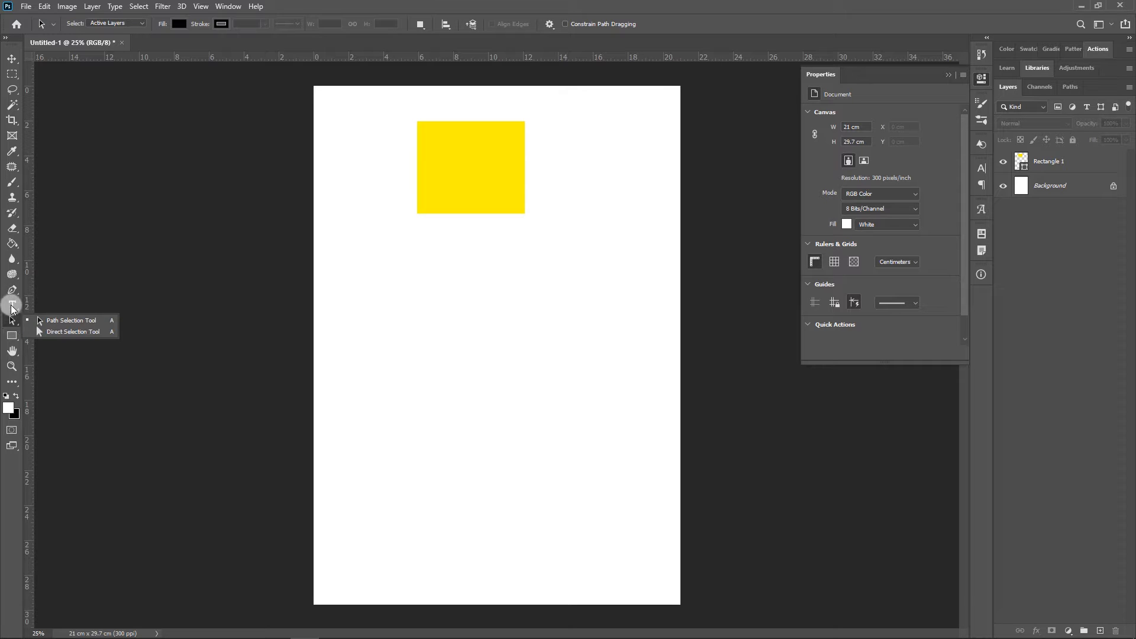
click(12, 289)
click(50, 290)
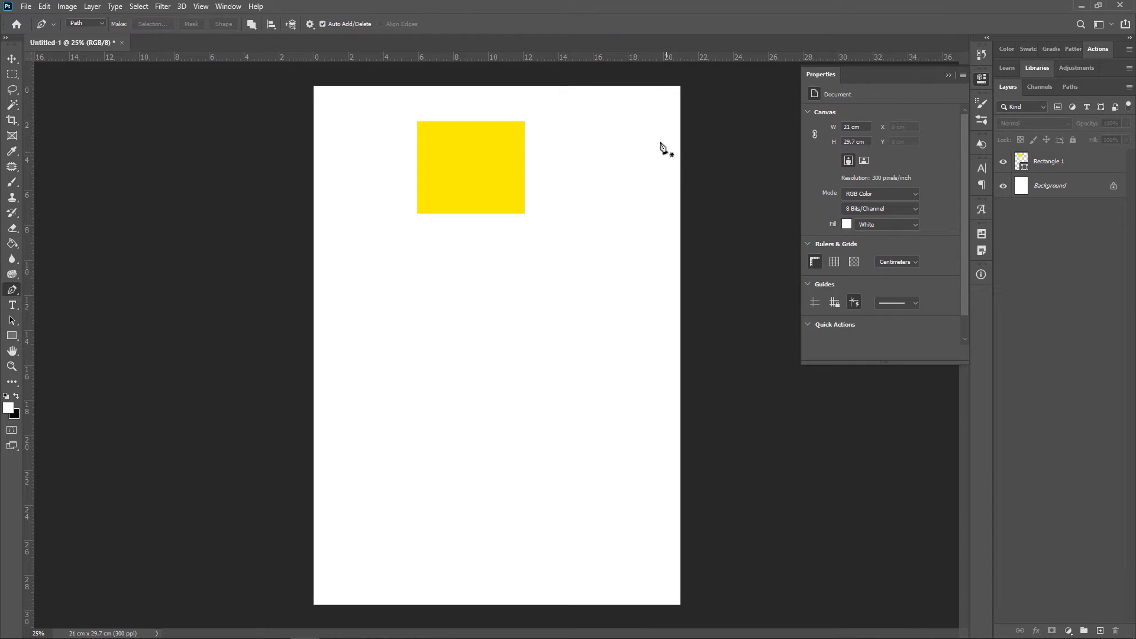
click(575, 111)
drag(583, 220, 638, 239)
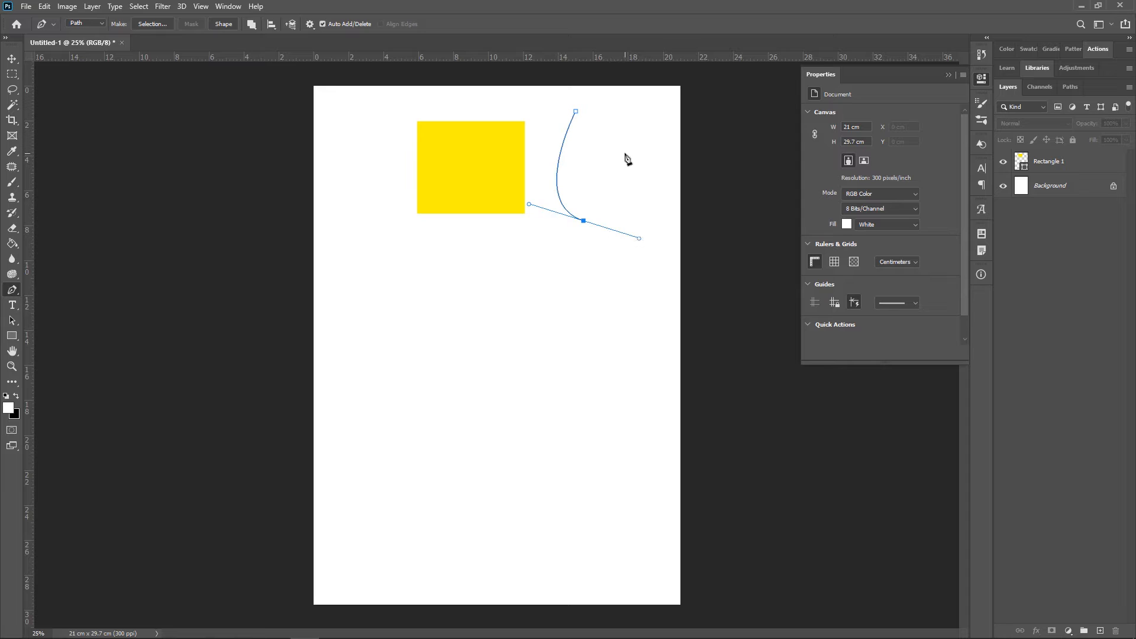
drag(625, 154, 607, 177)
Shift the egg-shaped path slightly down and right with the Path Selection tool, keeping its selection scope on Active Layers
click(12, 319)
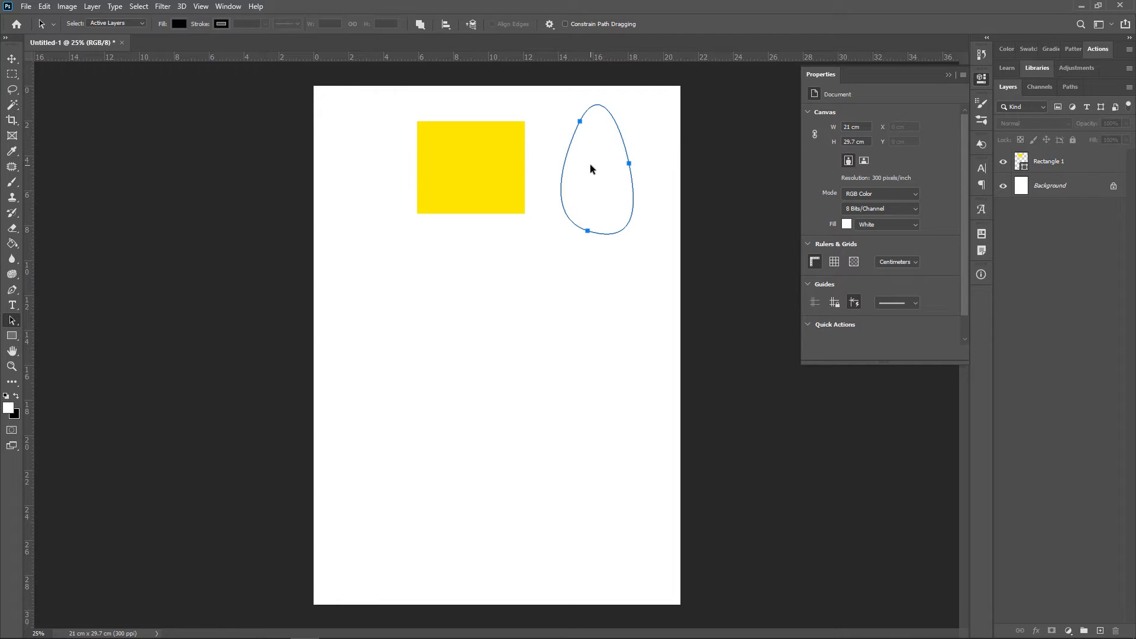
click(133, 24)
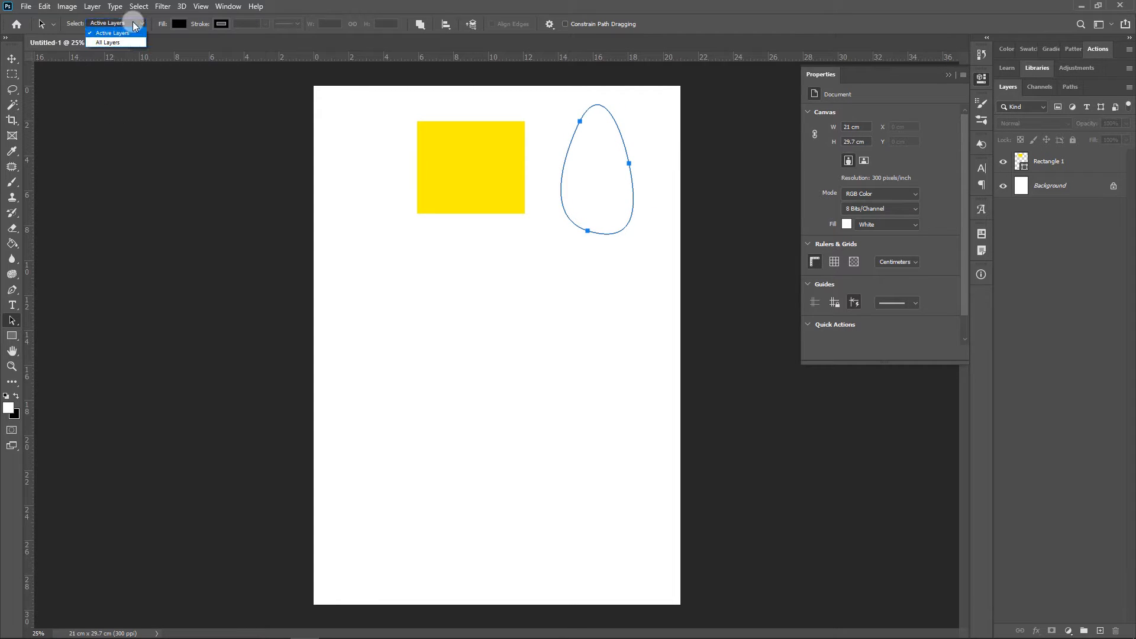
click(134, 24)
Reshape the egg-shaped path with the Direct Selection tool by moving its right anchor point outward and up and extending that point's upper direction handle
right_click(15, 322)
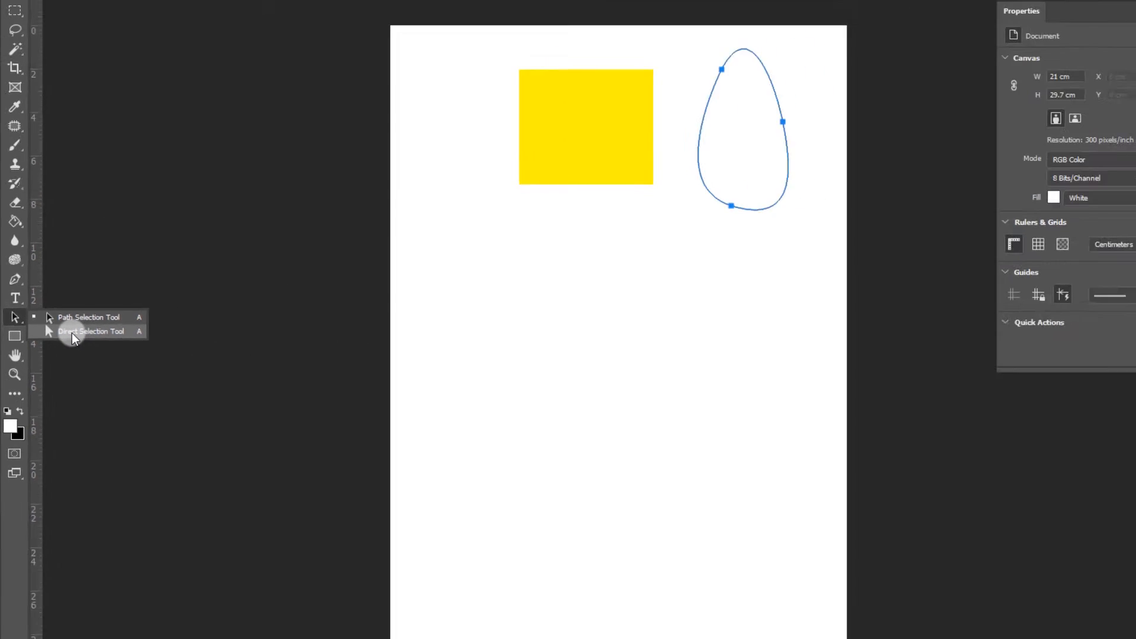
click(173, 329)
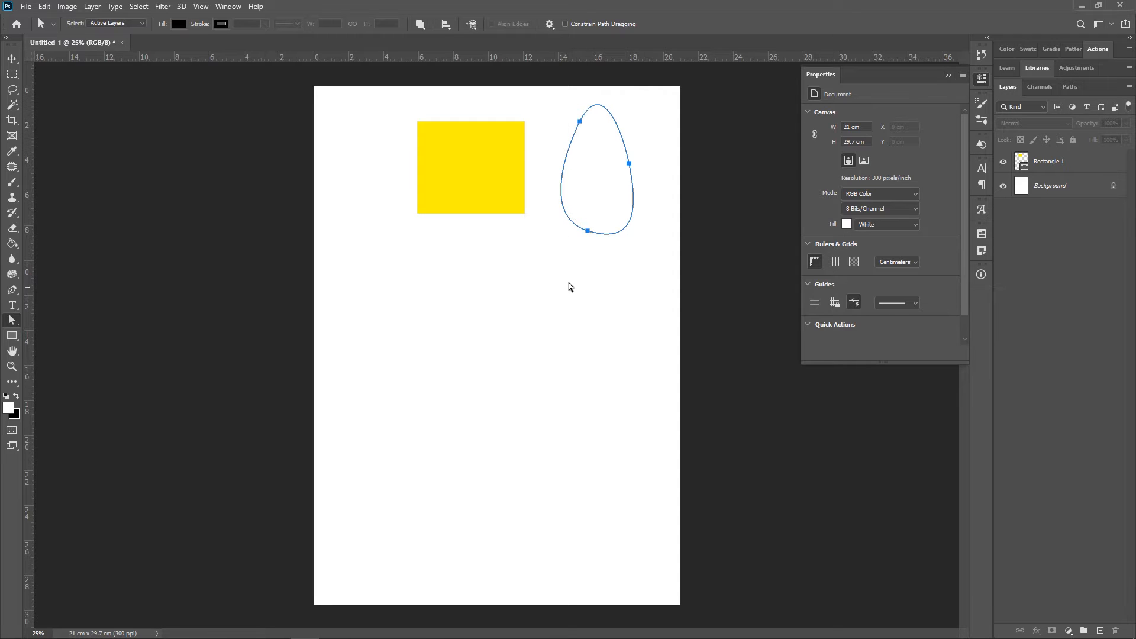
scroll(632, 118, up, 3)
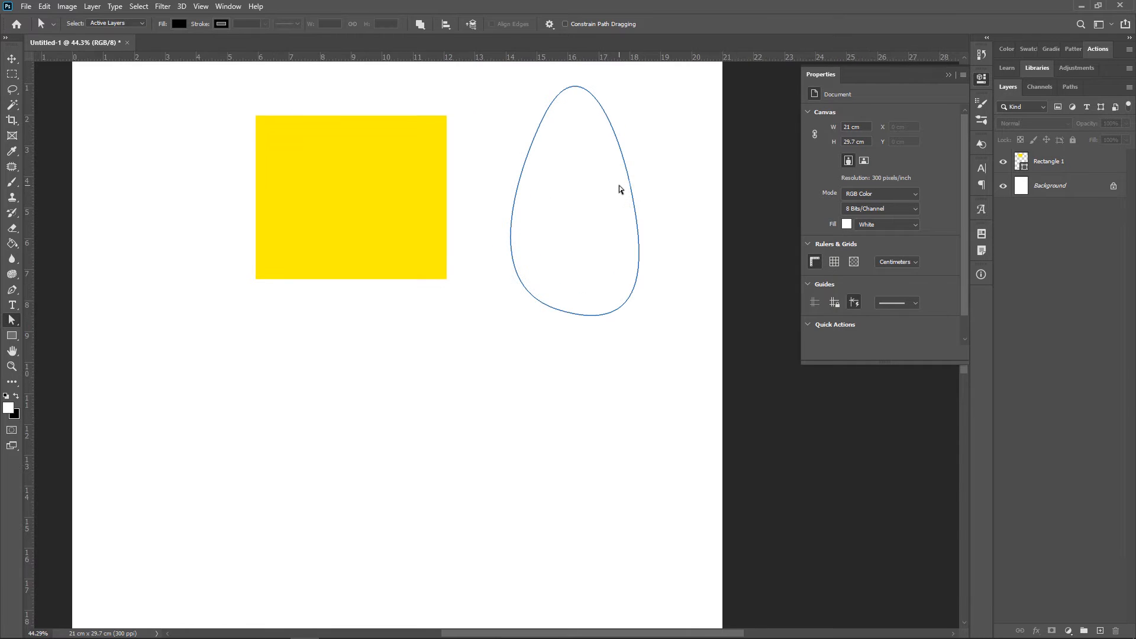
click(632, 192)
drag(632, 193, 682, 166)
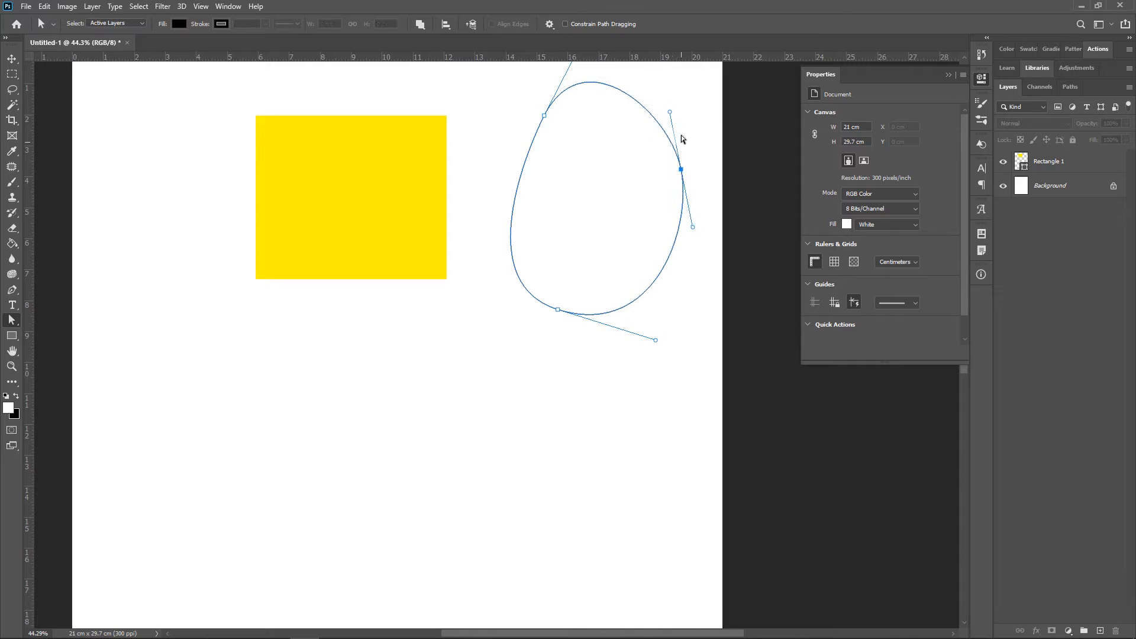
drag(671, 115, 658, 92)
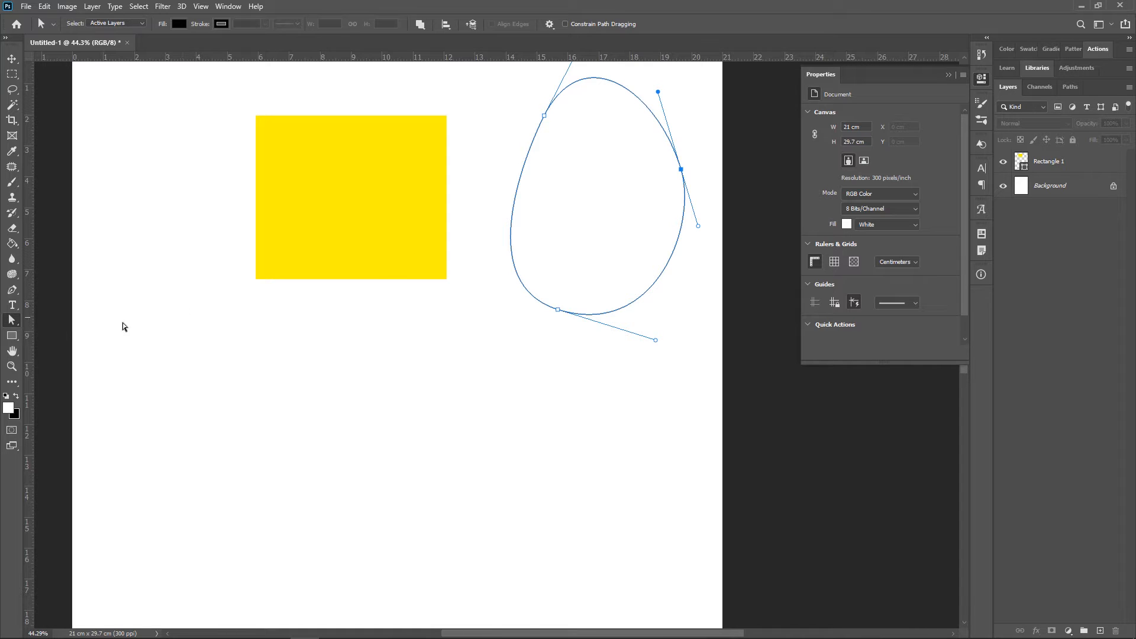
right_click(14, 320)
click(13, 318)
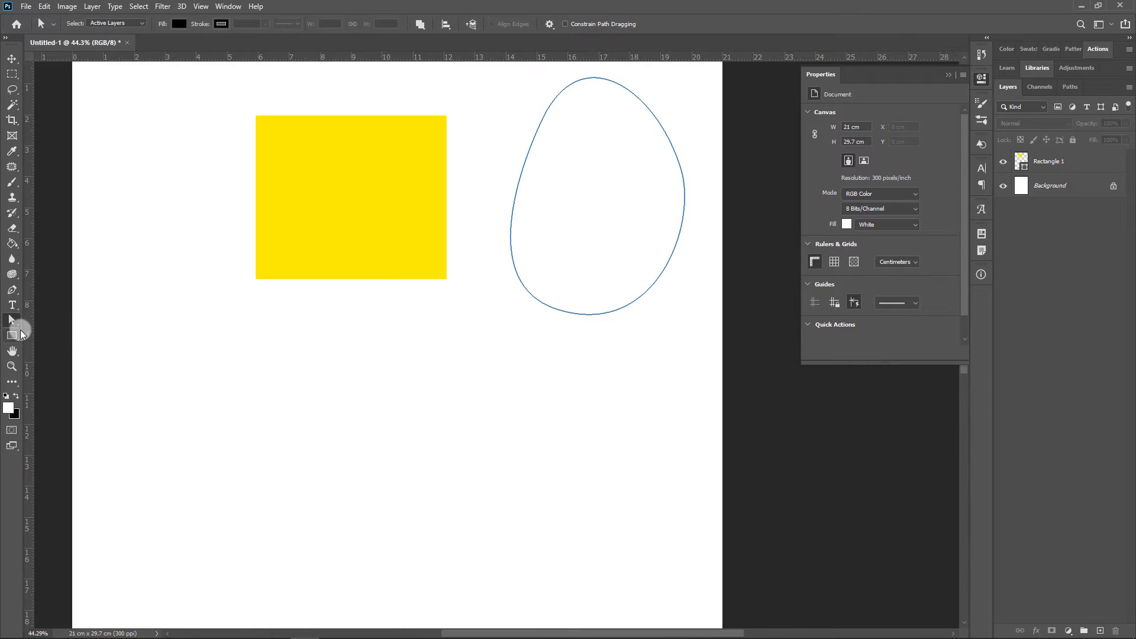
Draw a second rectangle shape about 776 × 772 px below and to the left of the yellow one
right_click(14, 334)
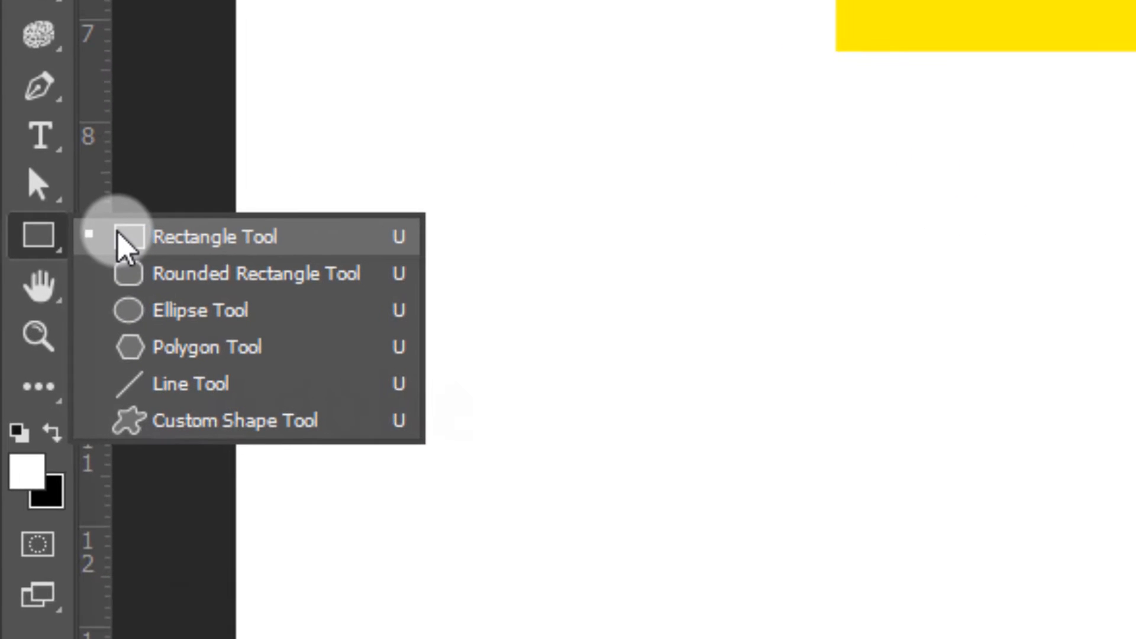
click(83, 278)
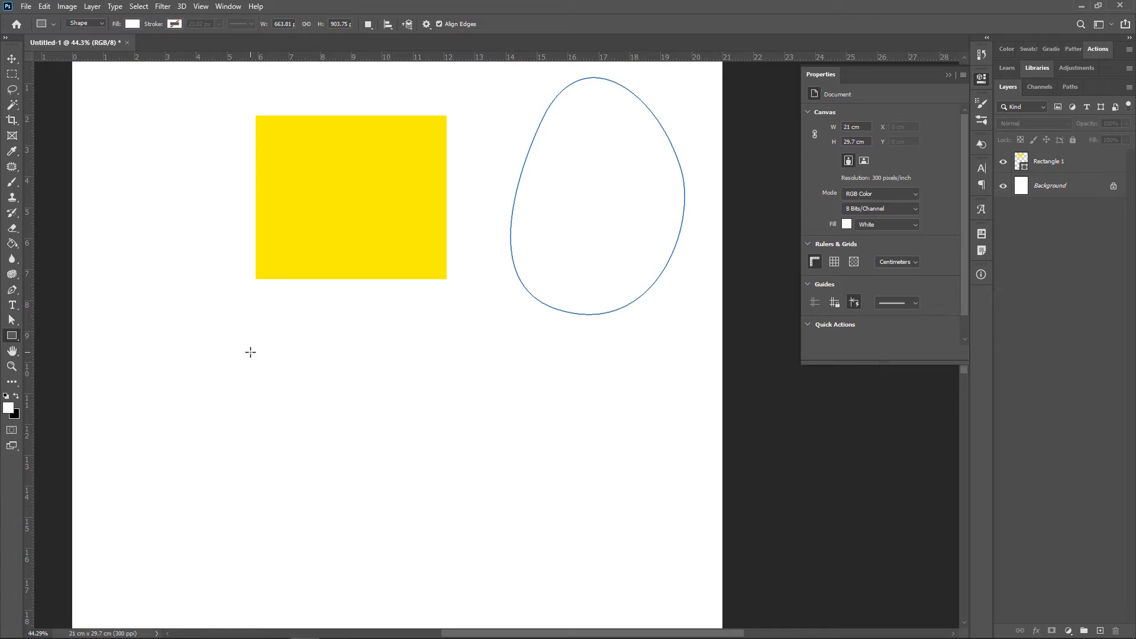
drag(137, 321, 341, 523)
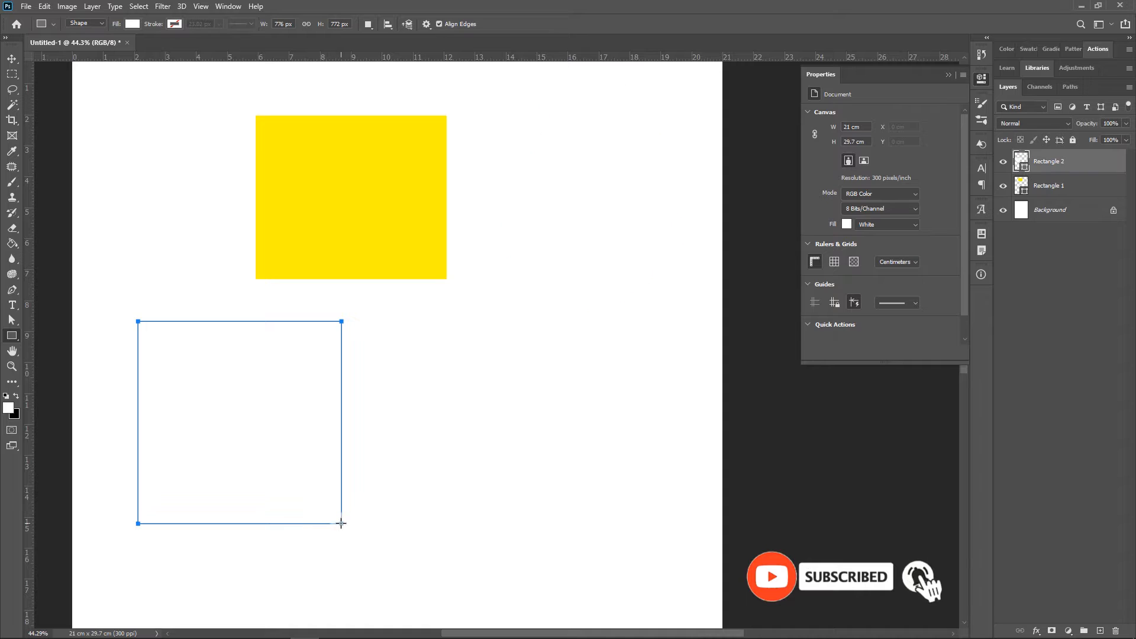
Fill the second rectangle with red from the RGB swatches
click(133, 24)
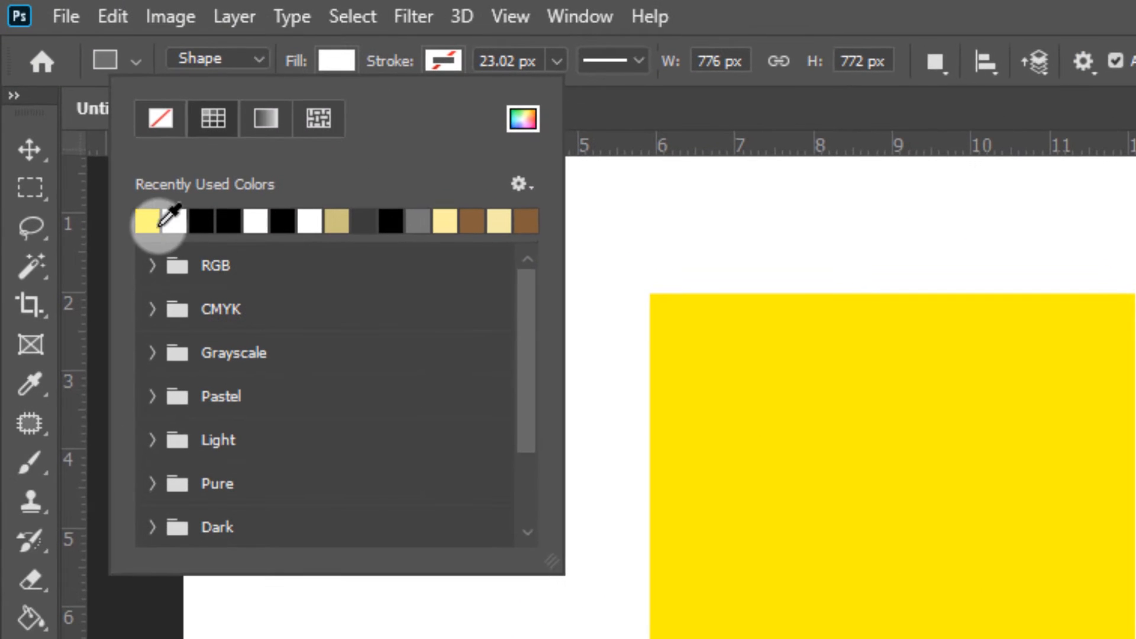
click(152, 266)
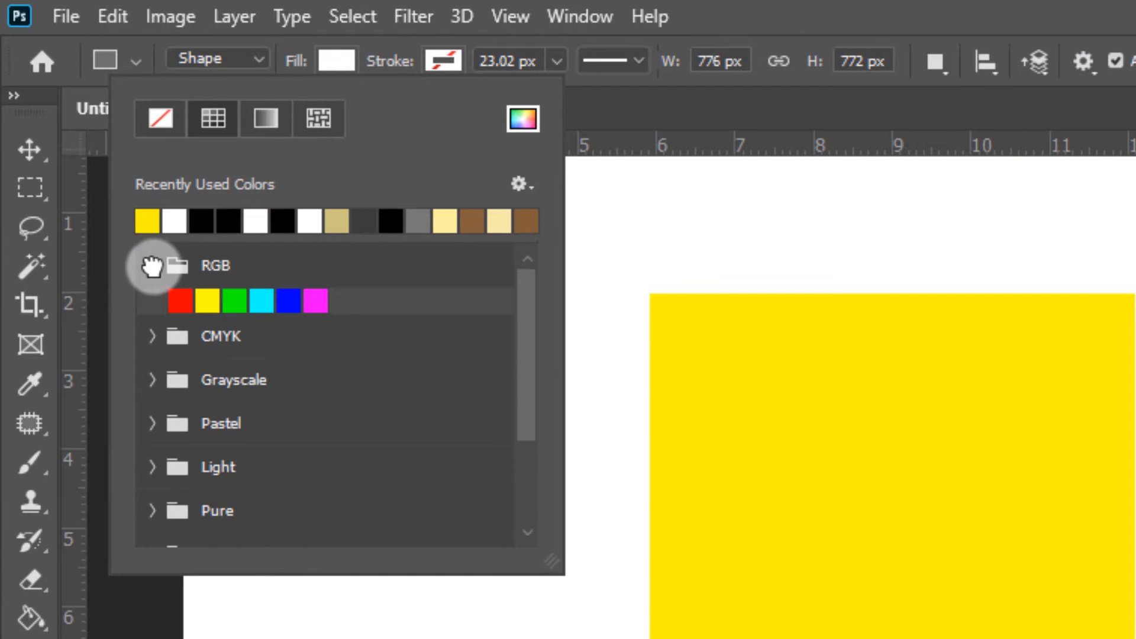
click(176, 299)
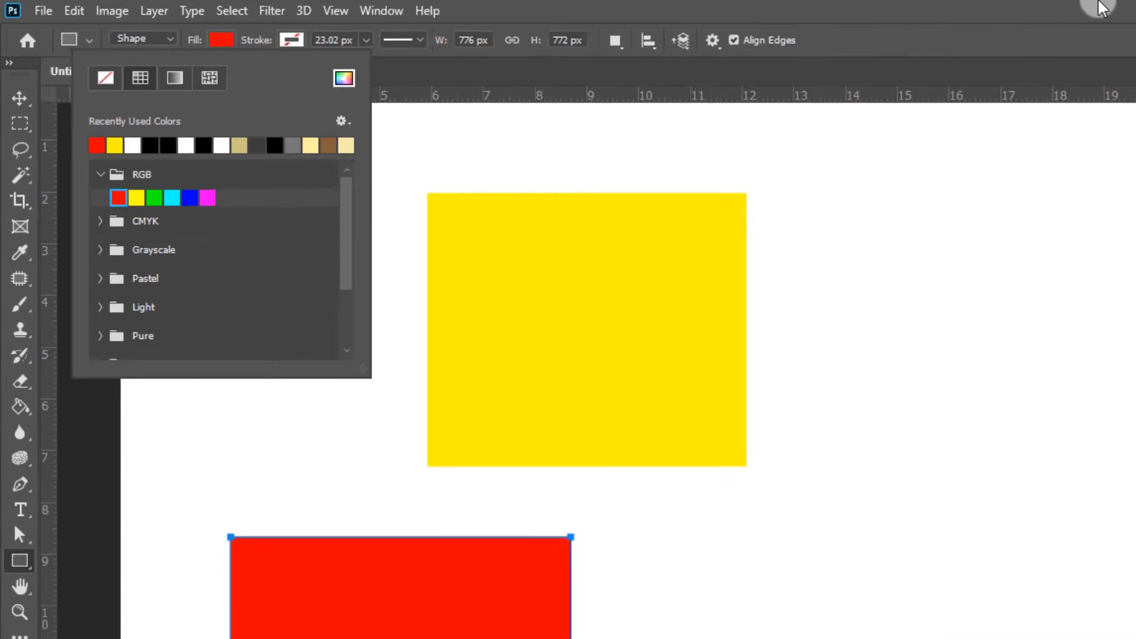
click(657, 8)
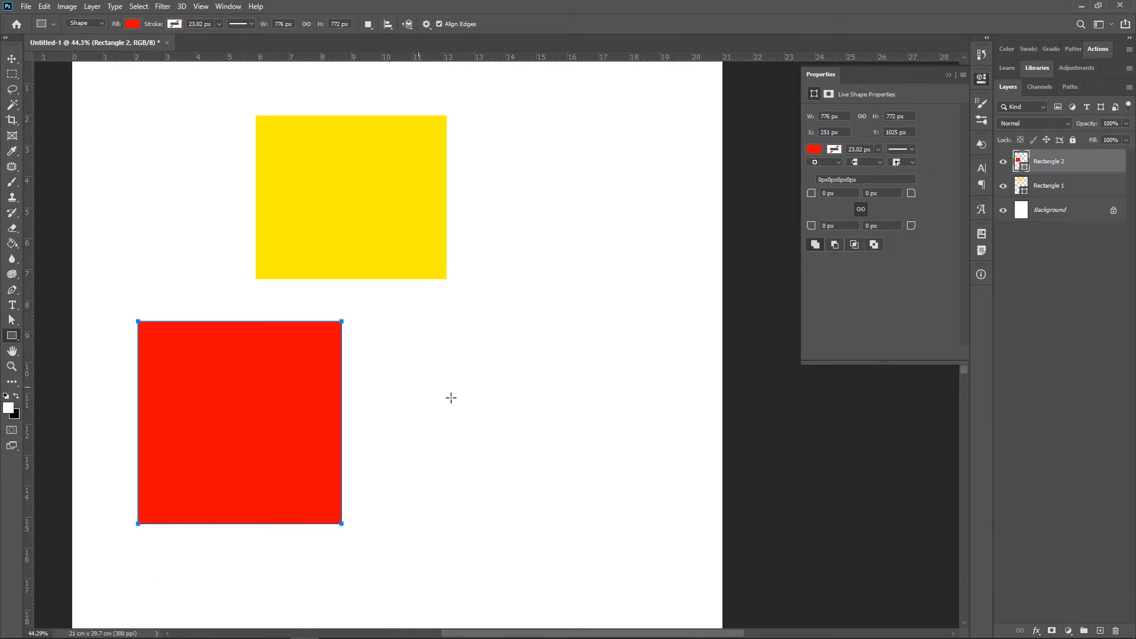
Create a third rectangle exactly 1000 × 1000 px to the right of the red one by entering its dimensions
click(475, 379)
click(381, 152)
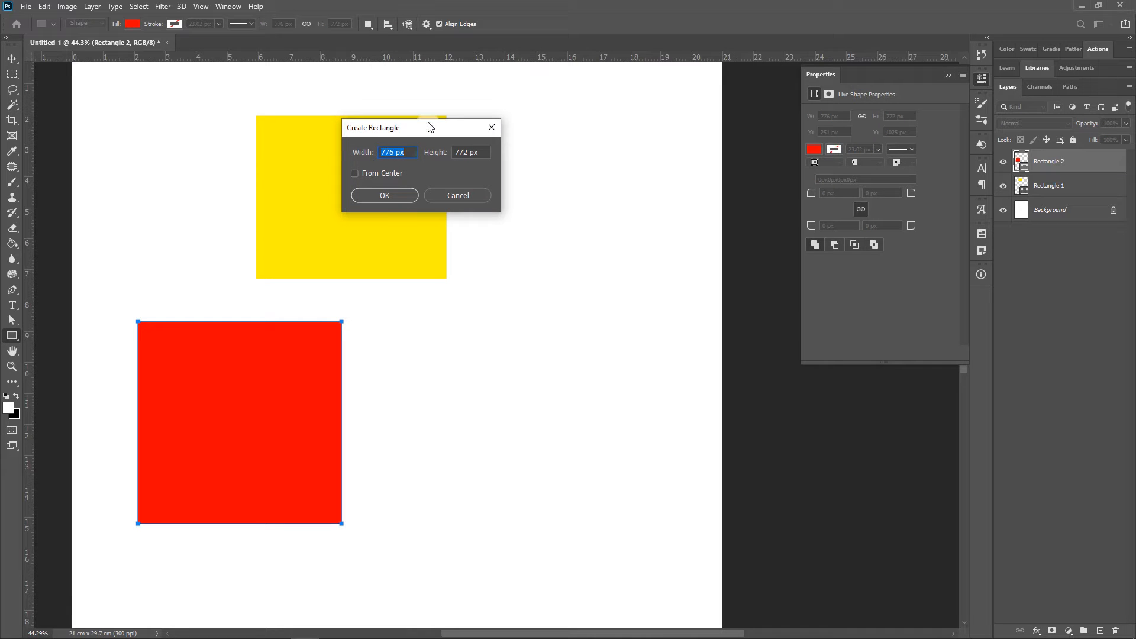
drag(430, 127, 482, 323)
click(466, 347)
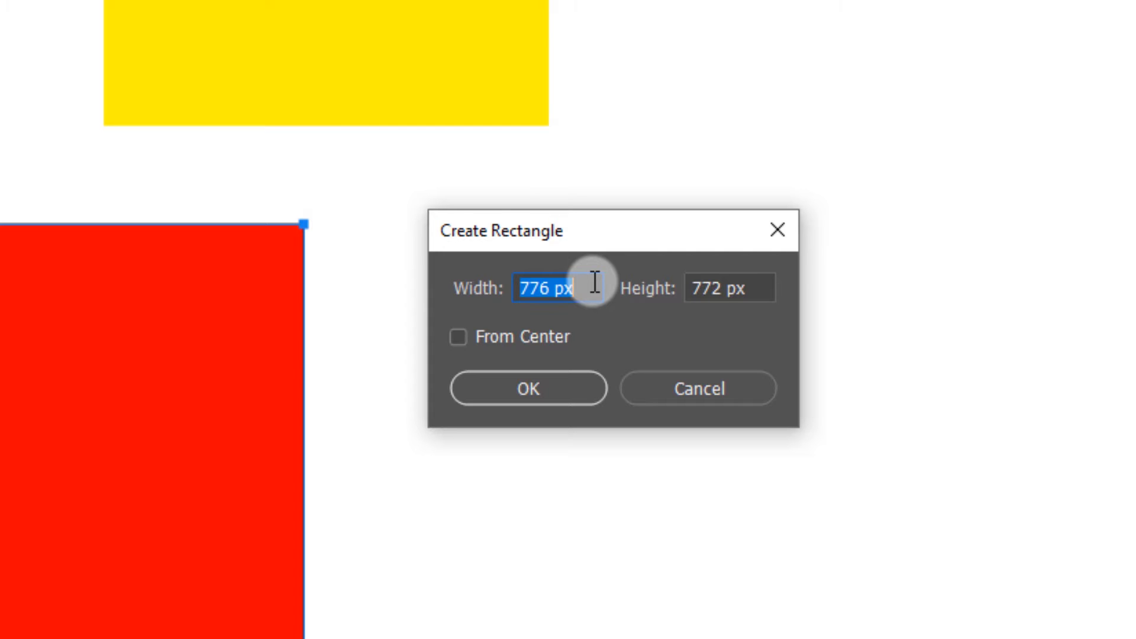
text(1000)
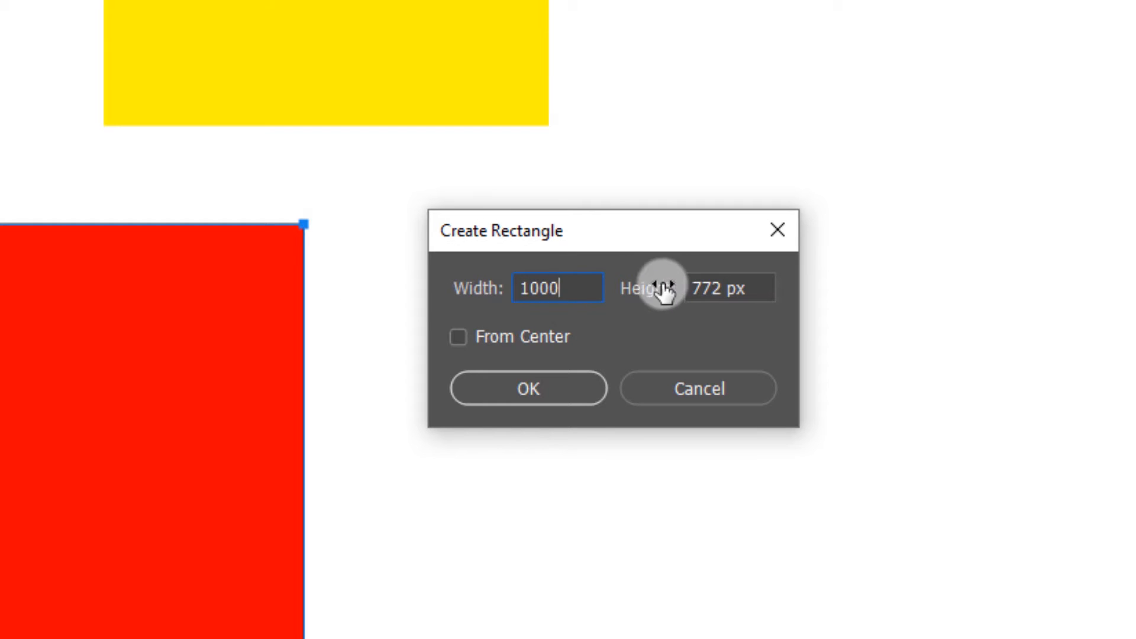
click(753, 288)
text(1000)
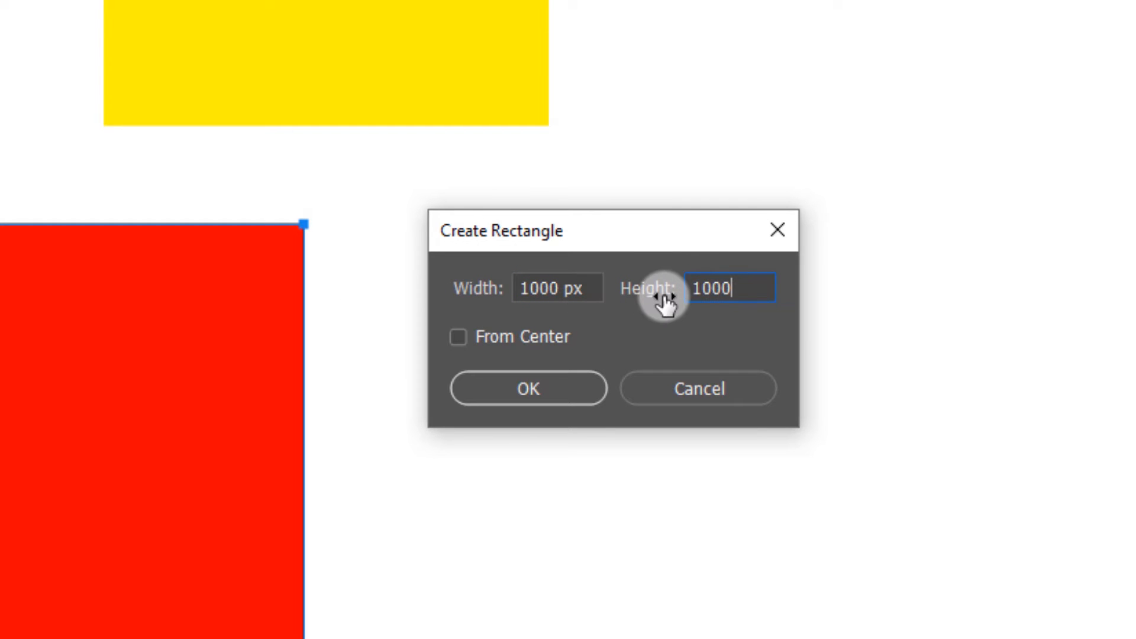
click(553, 388)
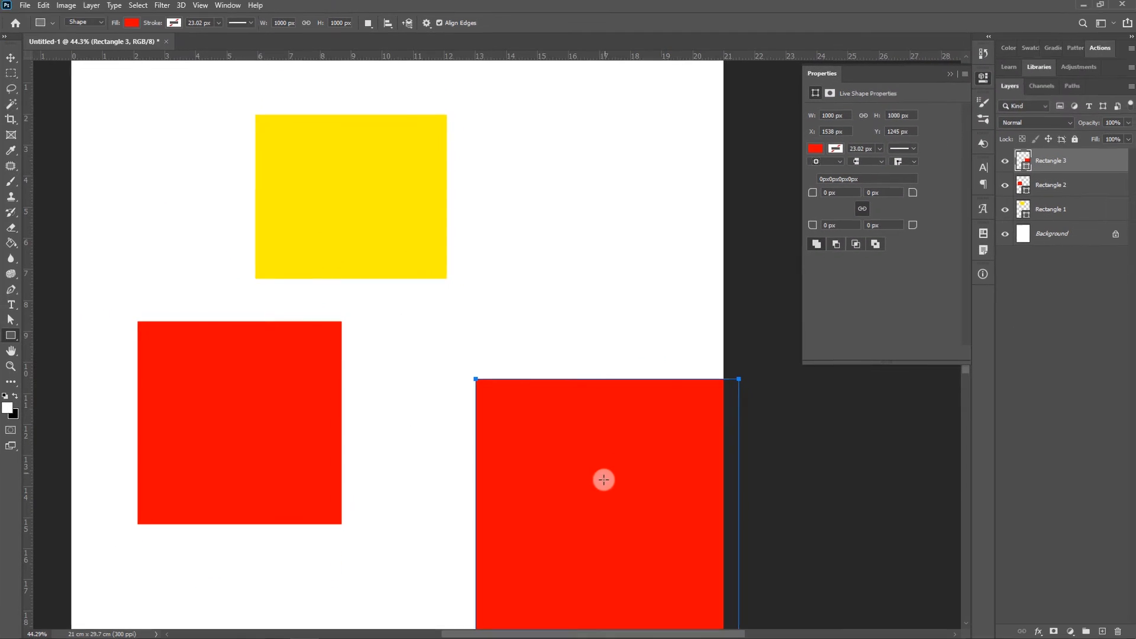
Move the 1000 px square up and left beside the smaller red rectangle, to X 1171 px and Y 1025 px
scroll(532, 400, down, 3)
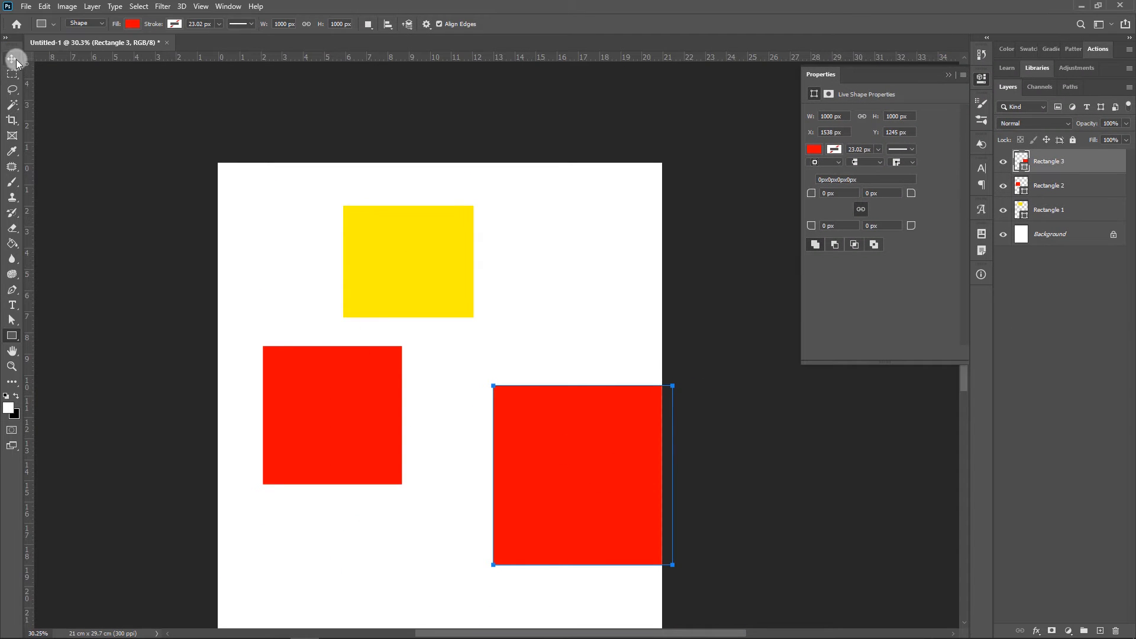
click(14, 61)
drag(581, 459, 511, 399)
scroll(550, 456, up, 3)
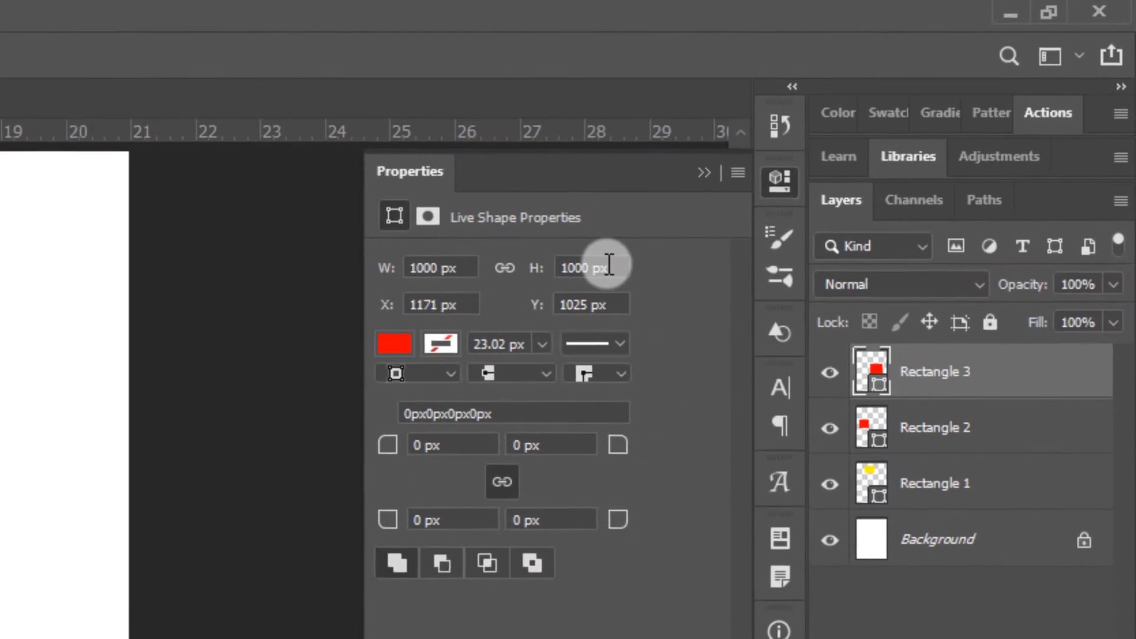
click(609, 265)
click(592, 306)
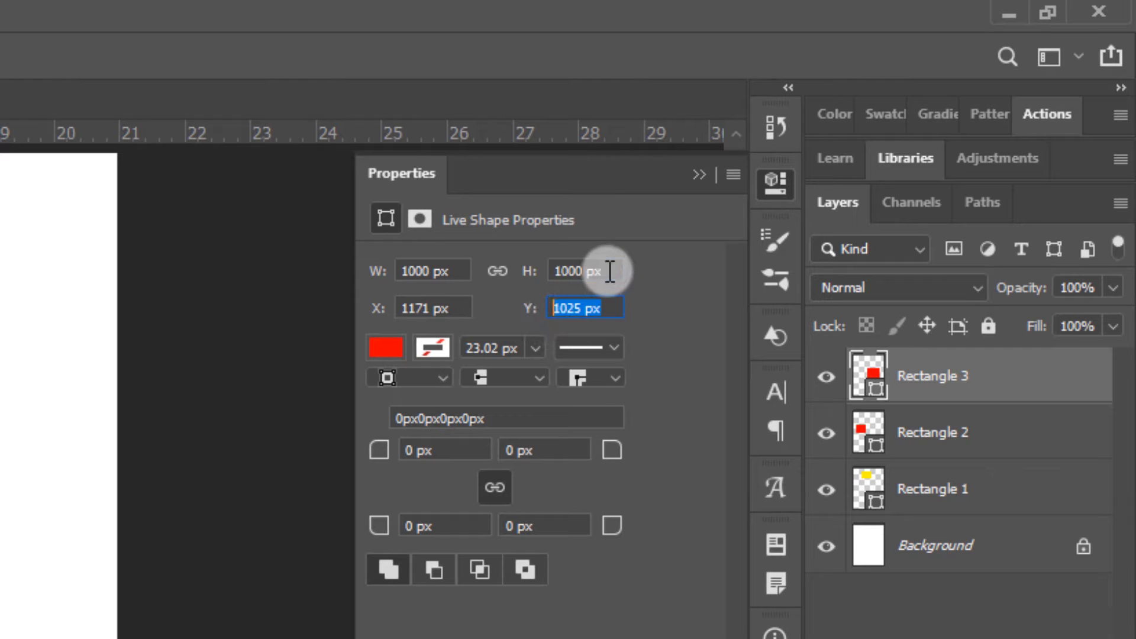
click(609, 271)
click(464, 271)
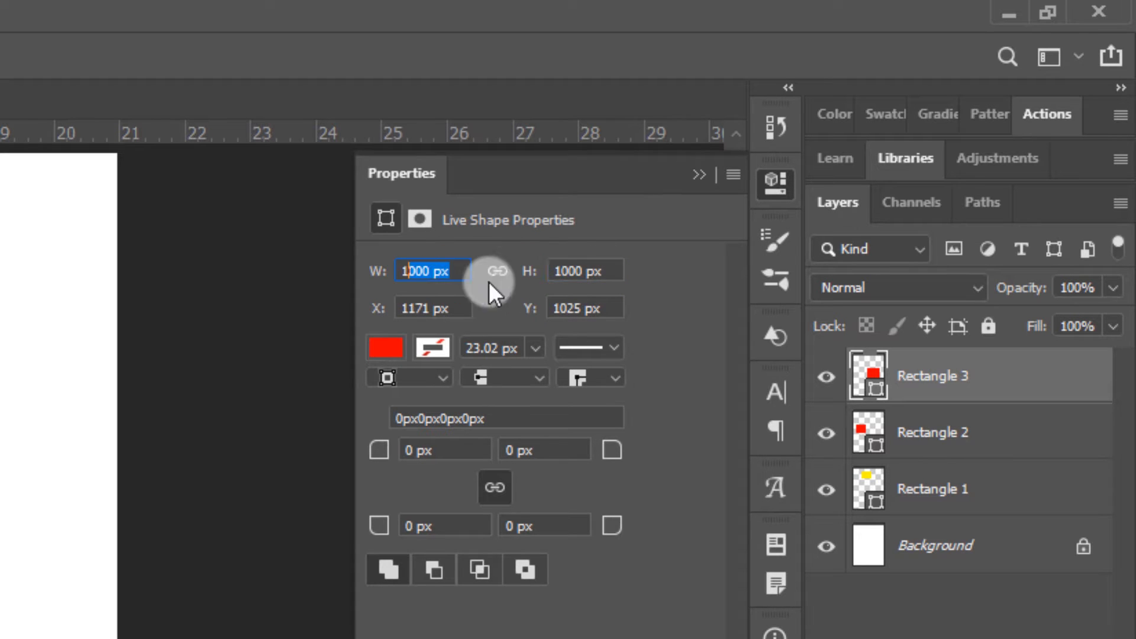
click(605, 273)
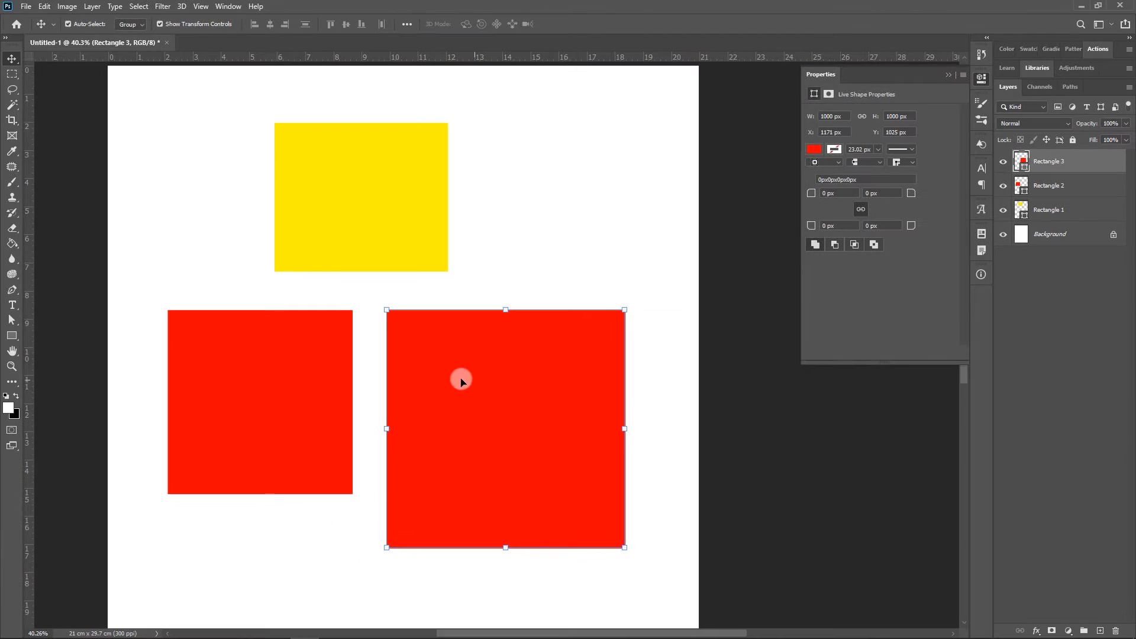
Draw a fourth rectangle about 580 × 621 px to the right of the yellow one with the Rectangle tool
key(u)
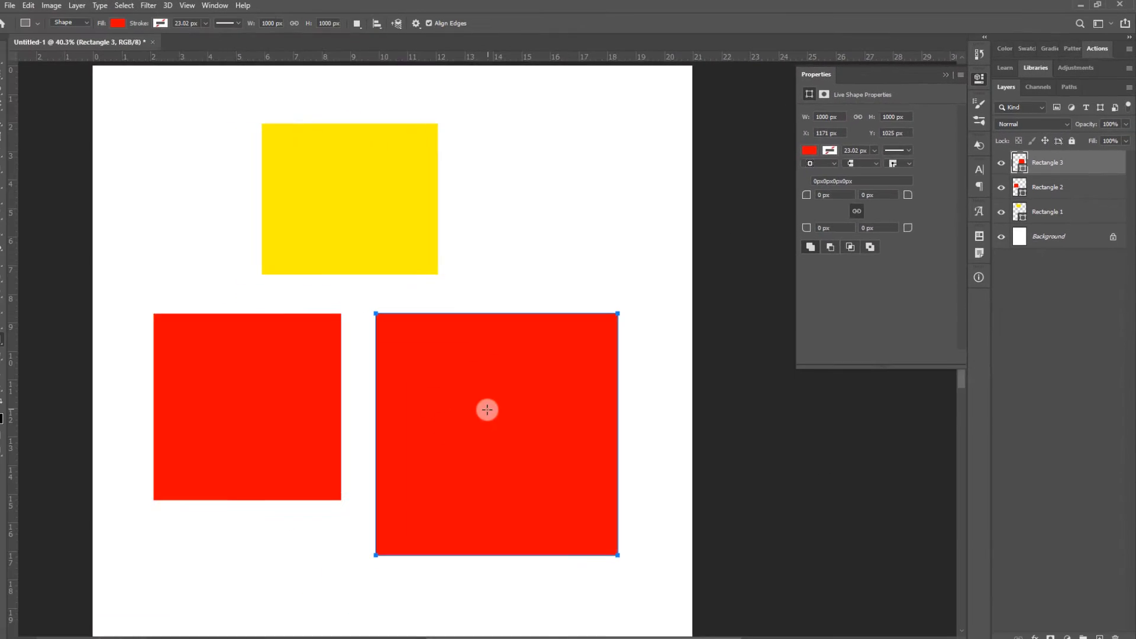
click(12, 334)
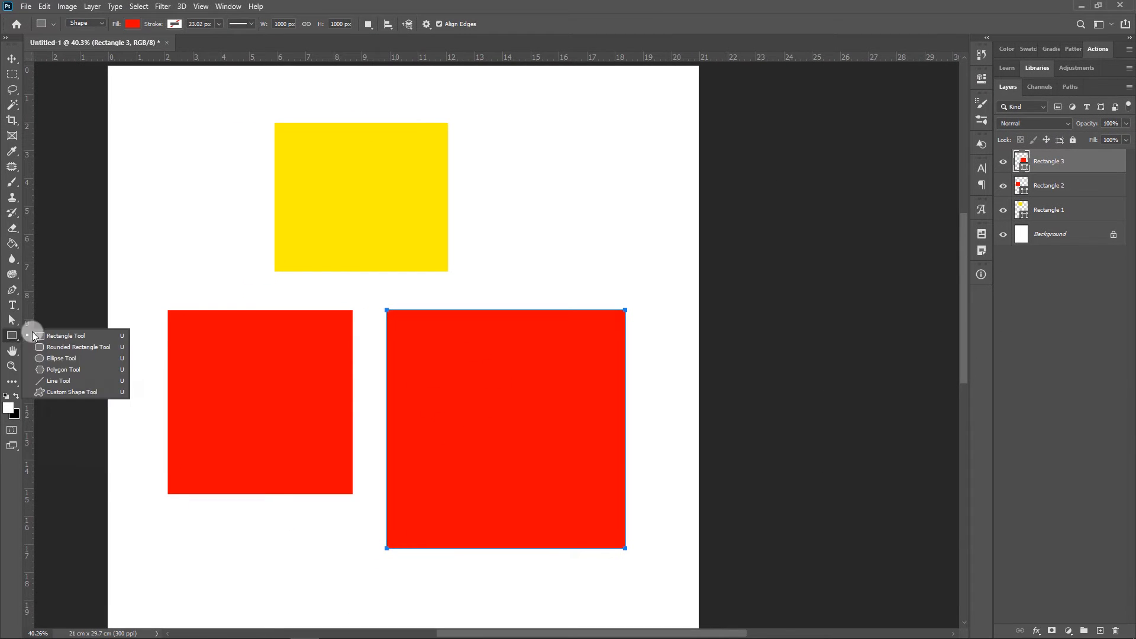
click(47, 332)
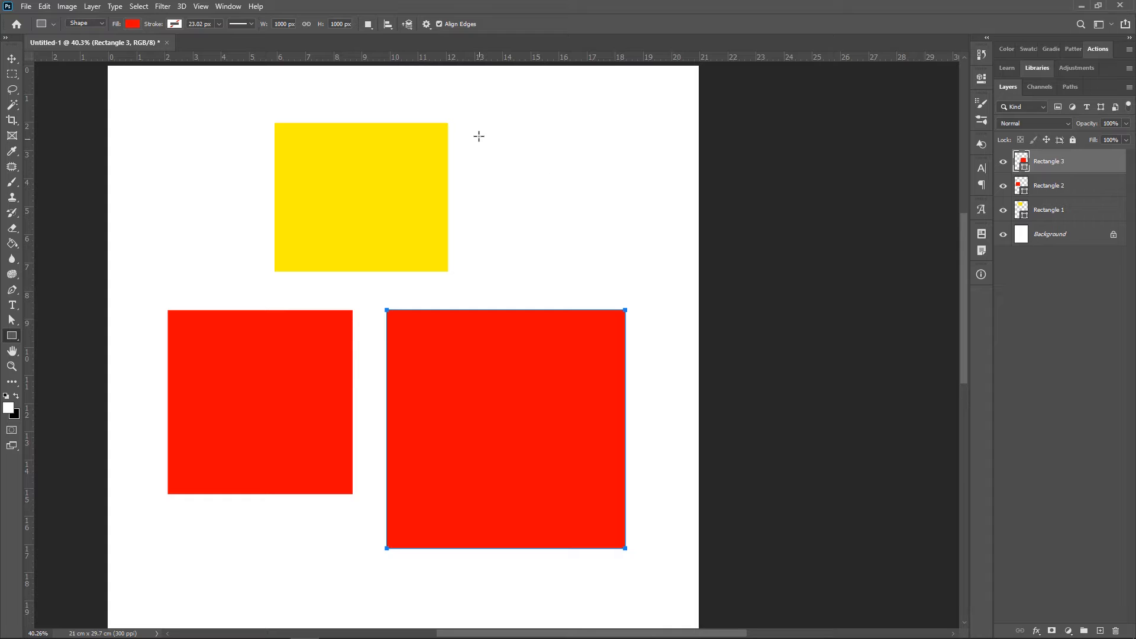
drag(483, 119, 619, 267)
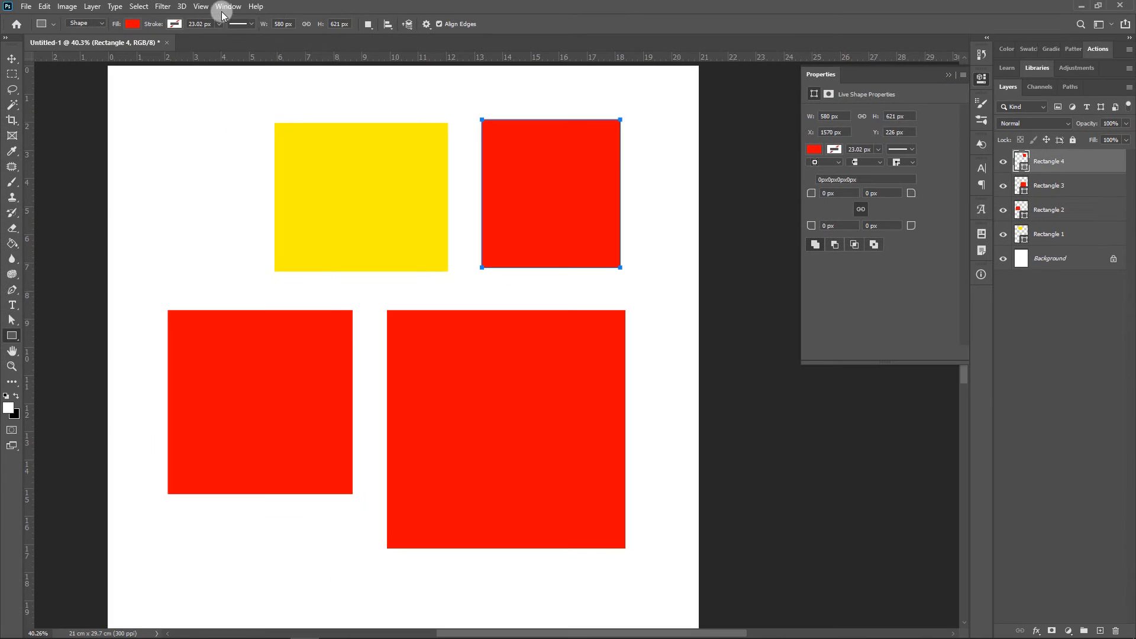
click(228, 8)
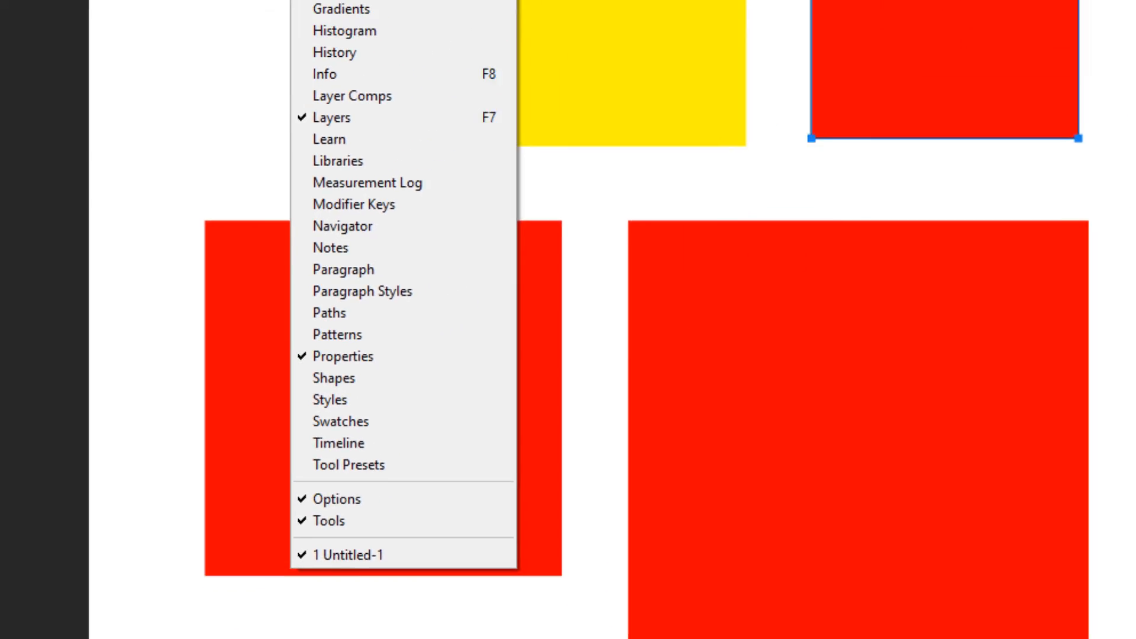
click(449, 341)
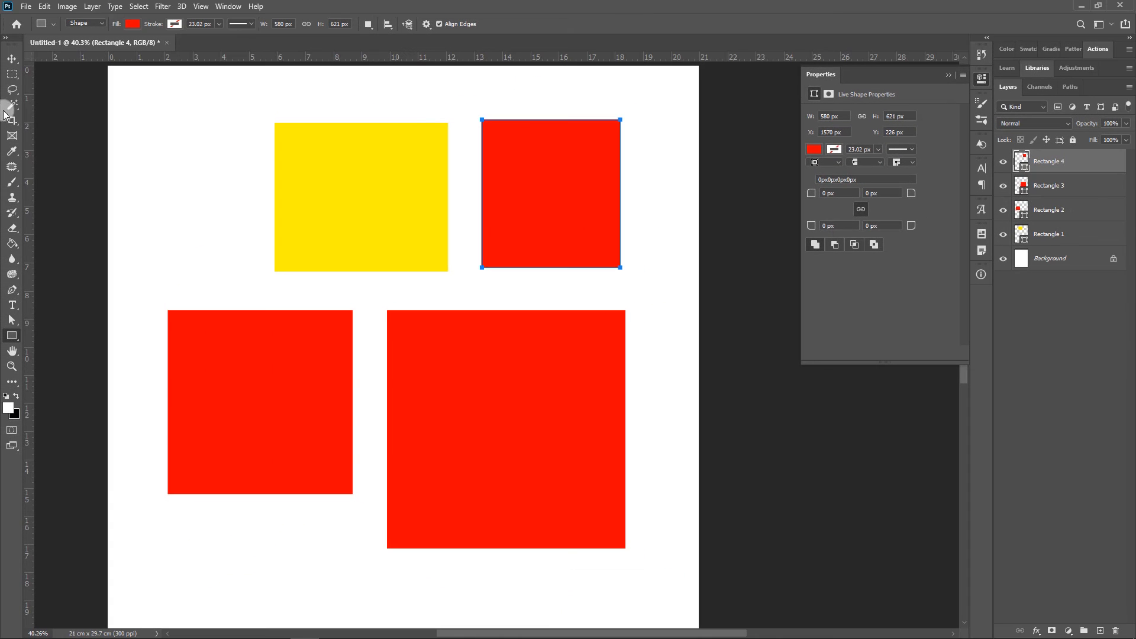
Fill the rectangle beside the yellow one with green from the CMYK swatches
click(12, 59)
scroll(608, 182, up, 1)
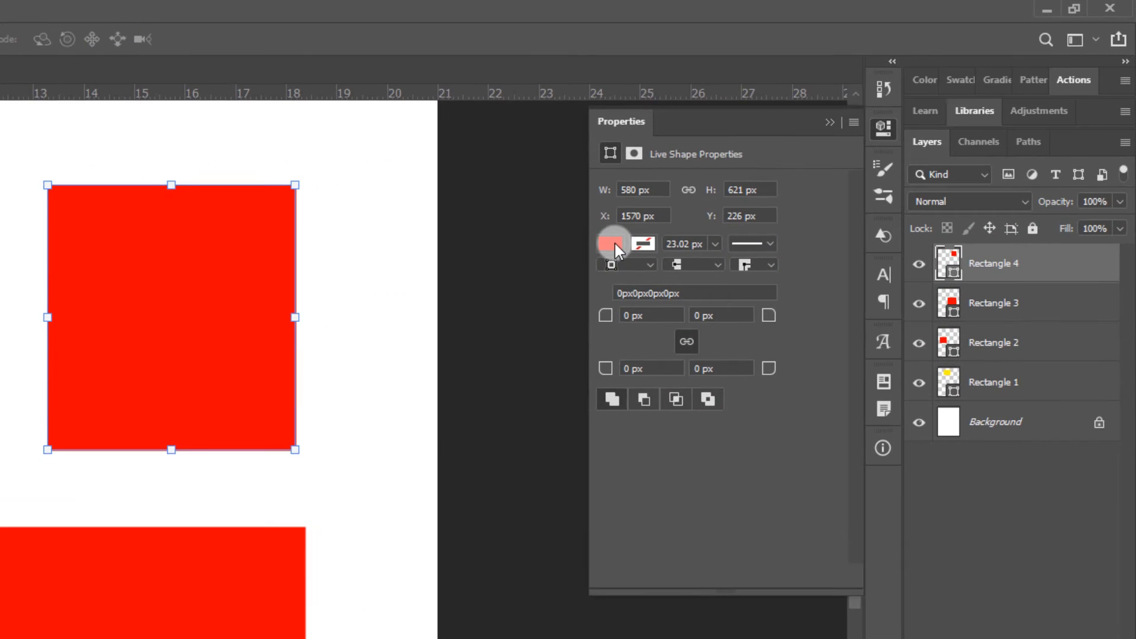
click(610, 243)
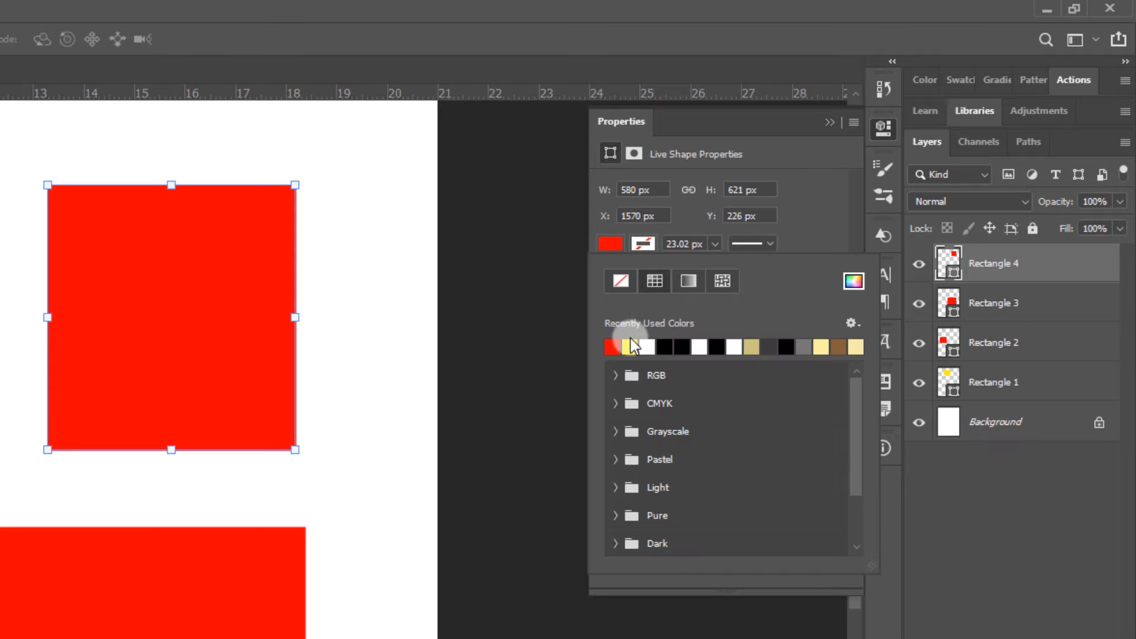
click(617, 403)
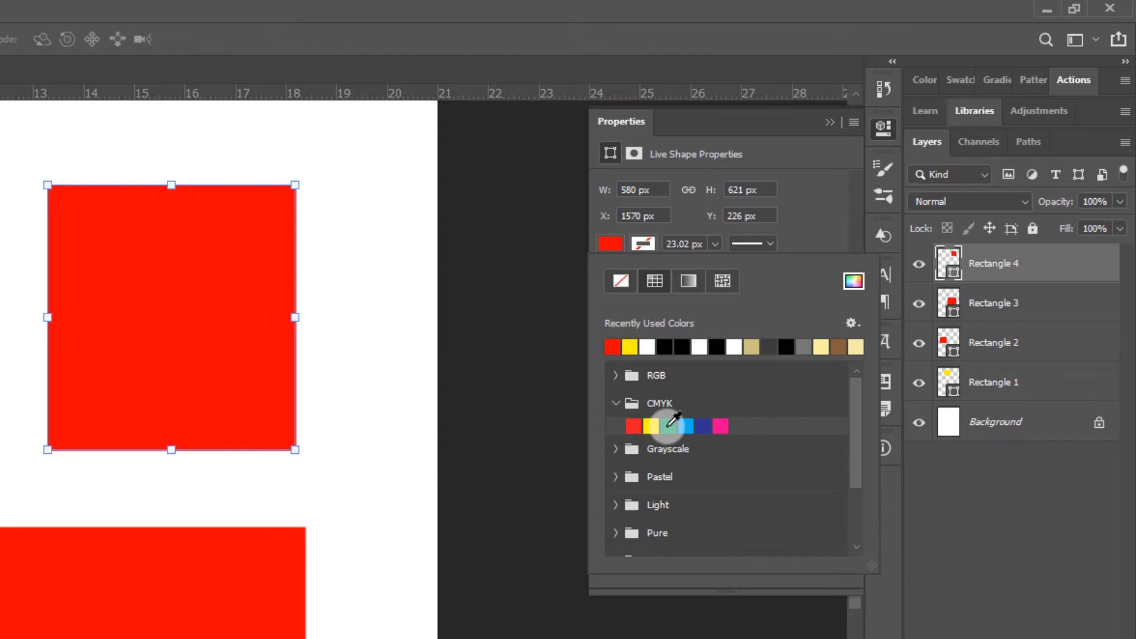
click(668, 426)
click(814, 228)
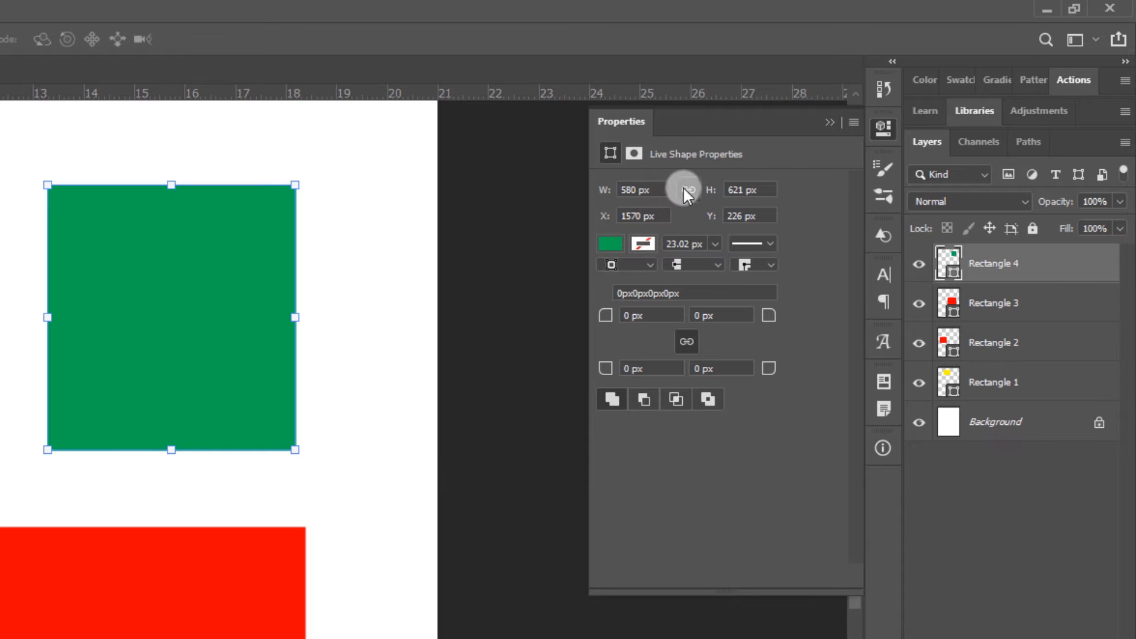
Try a width of 800 px on the green rectangle, and undo the change
click(631, 192)
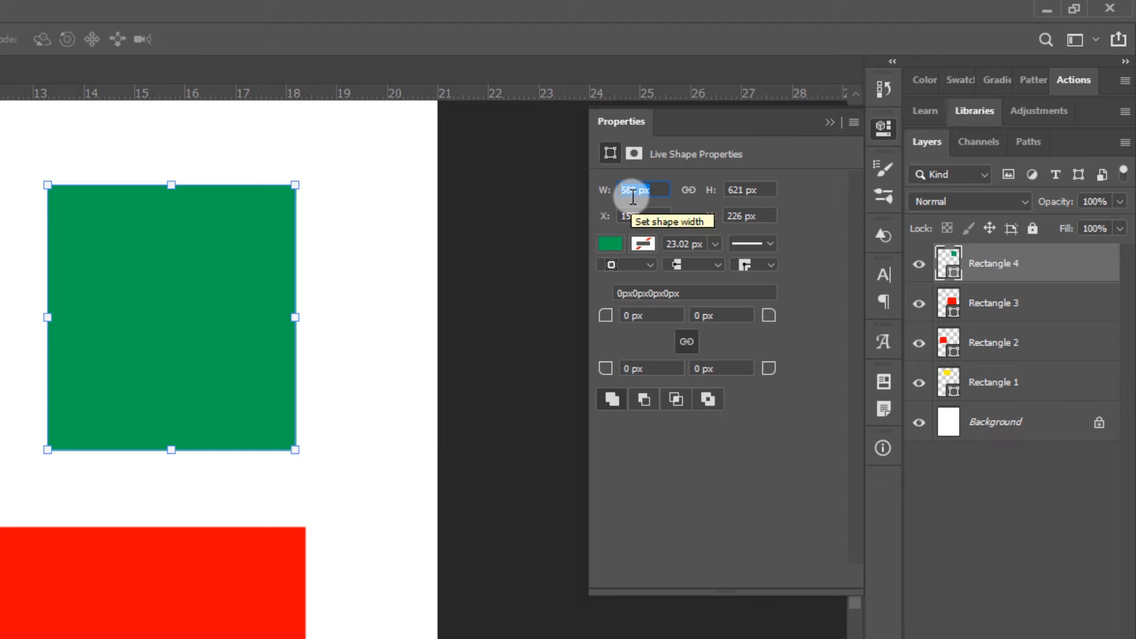
text(800)
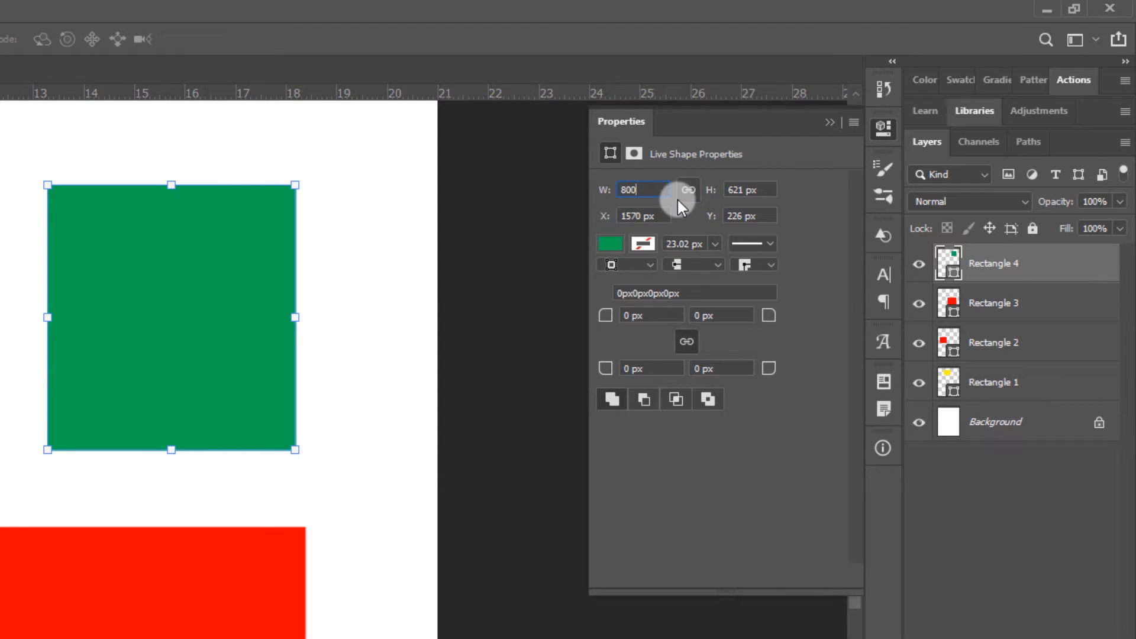
key(Return)
key(ctrl+z)
Set the green rectangle's width to 800 px with width and height linked, and move it up and left to X 1491 px, Y 95 px
text(800)
key(Return)
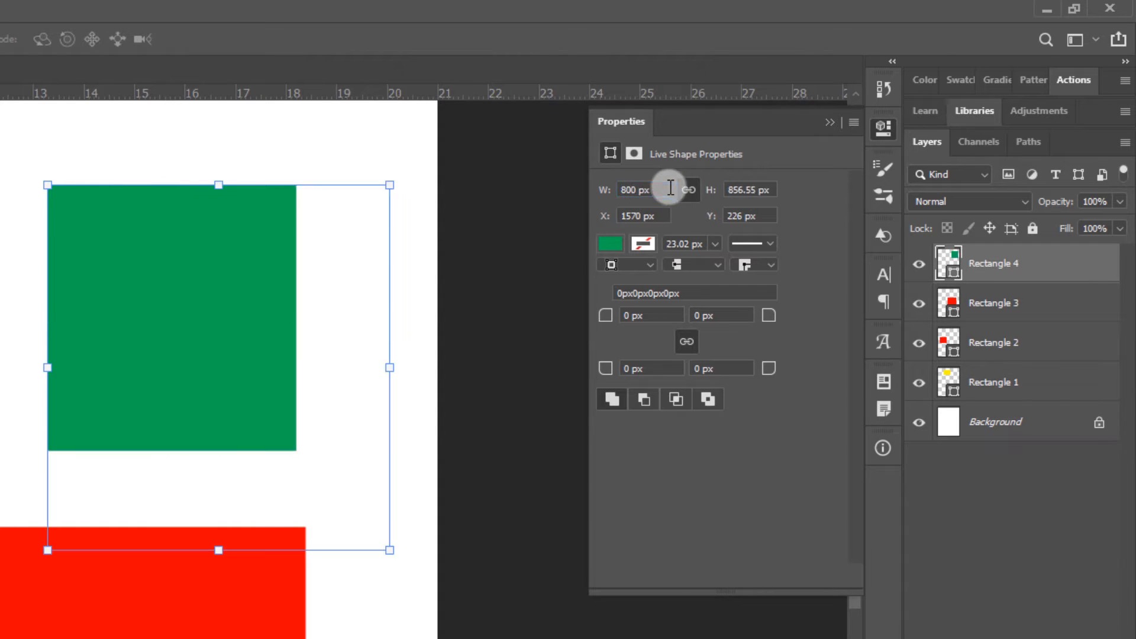
drag(331, 429, 299, 375)
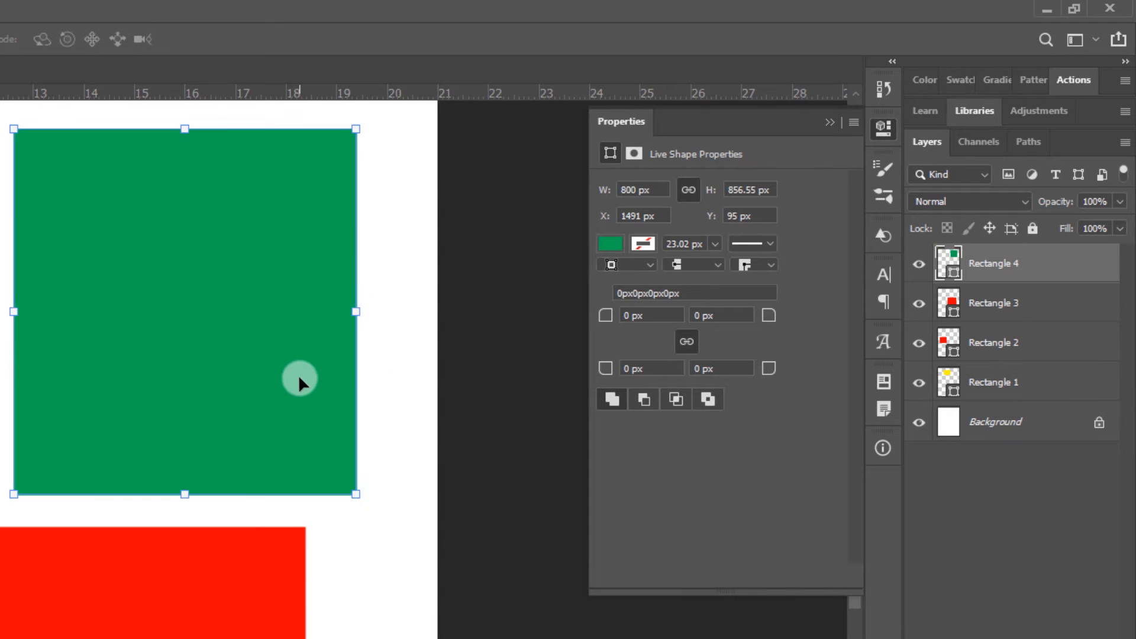
scroll(298, 374, down, 1)
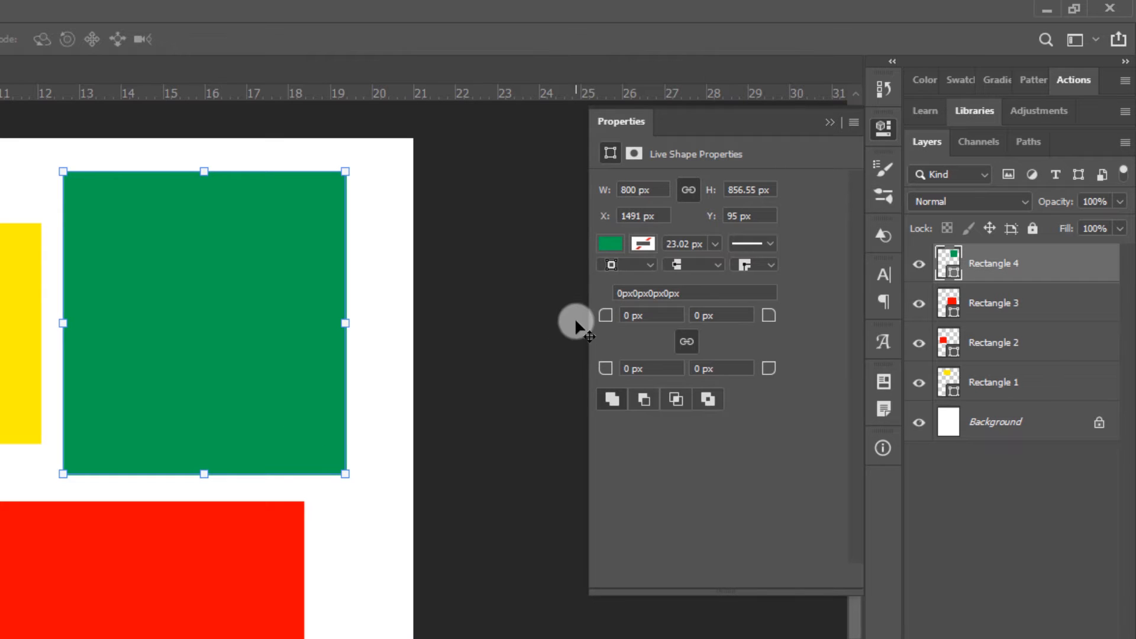
Give the green rectangle a yellow stroke from the recently used colours
click(648, 244)
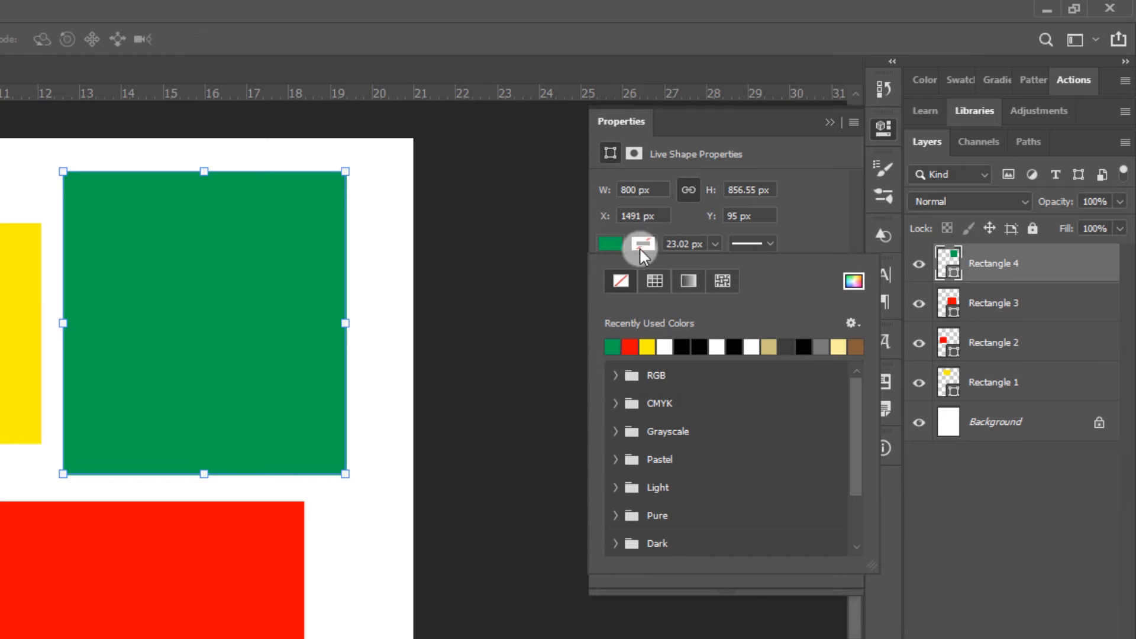
click(648, 346)
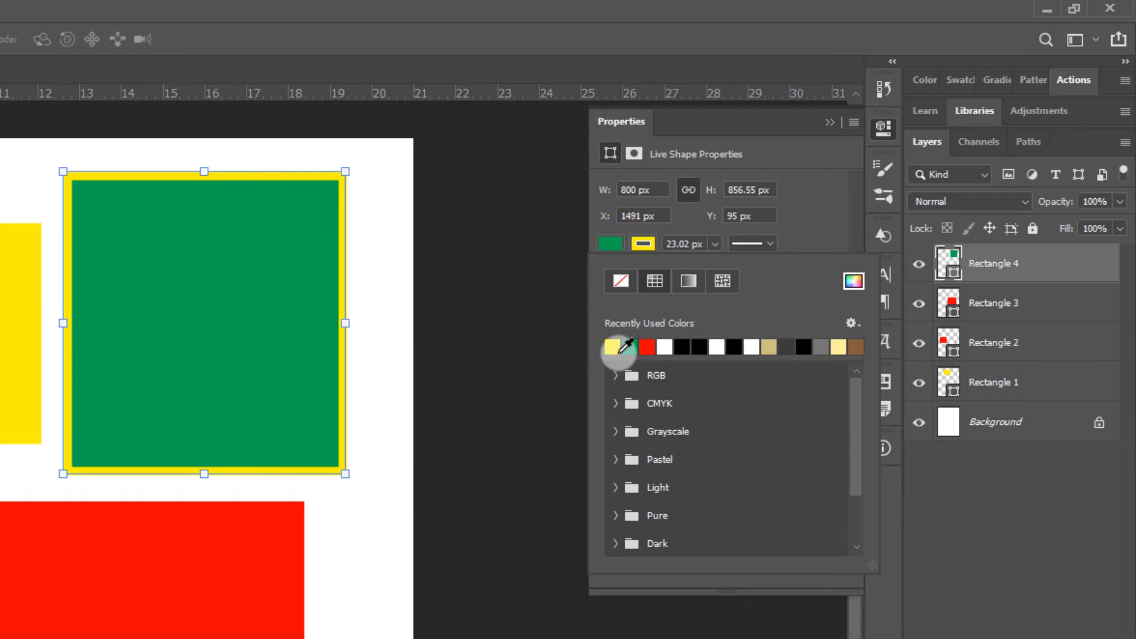
click(768, 239)
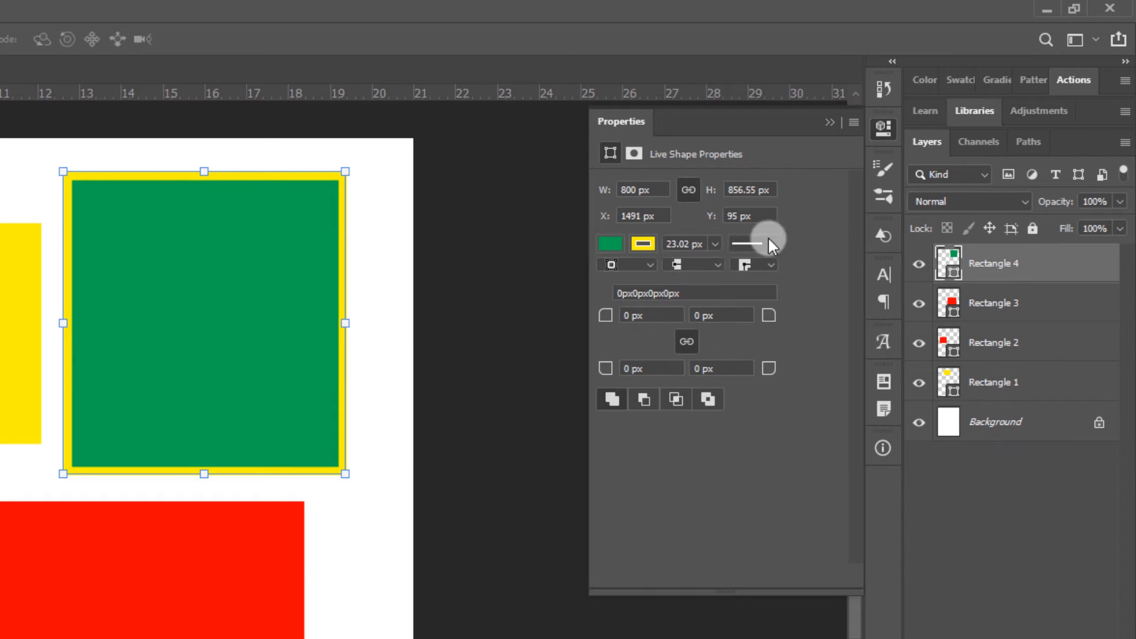
Reduce the green rectangle's yellow stroke width to about 12.87 px
click(714, 244)
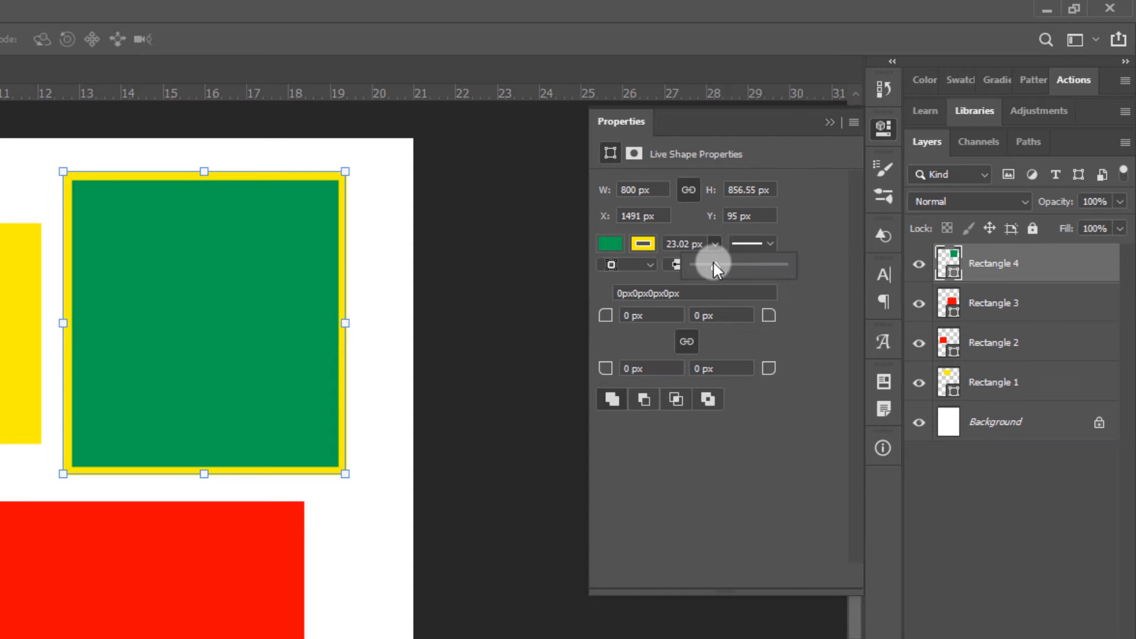
drag(714, 263, 708, 266)
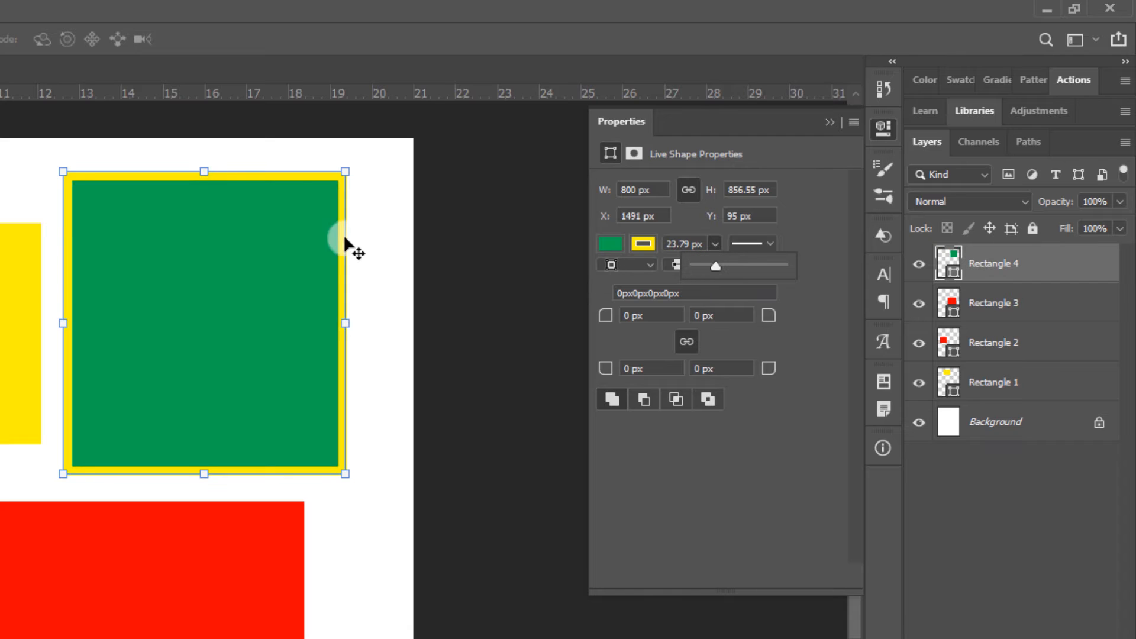
scroll(316, 162, up, 5)
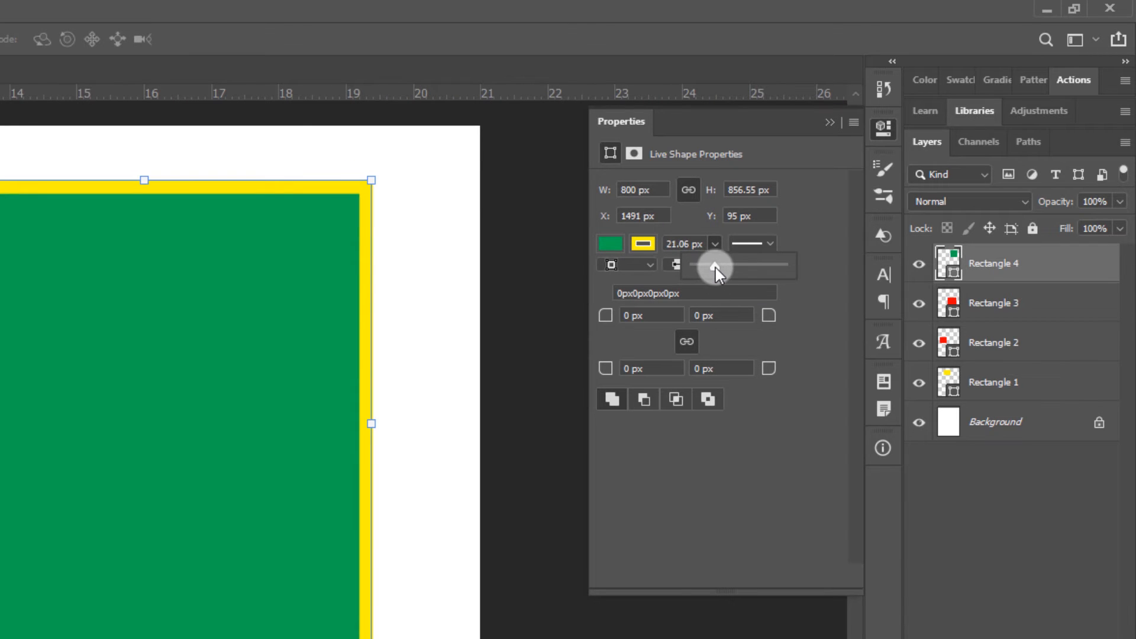
drag(715, 267, 708, 269)
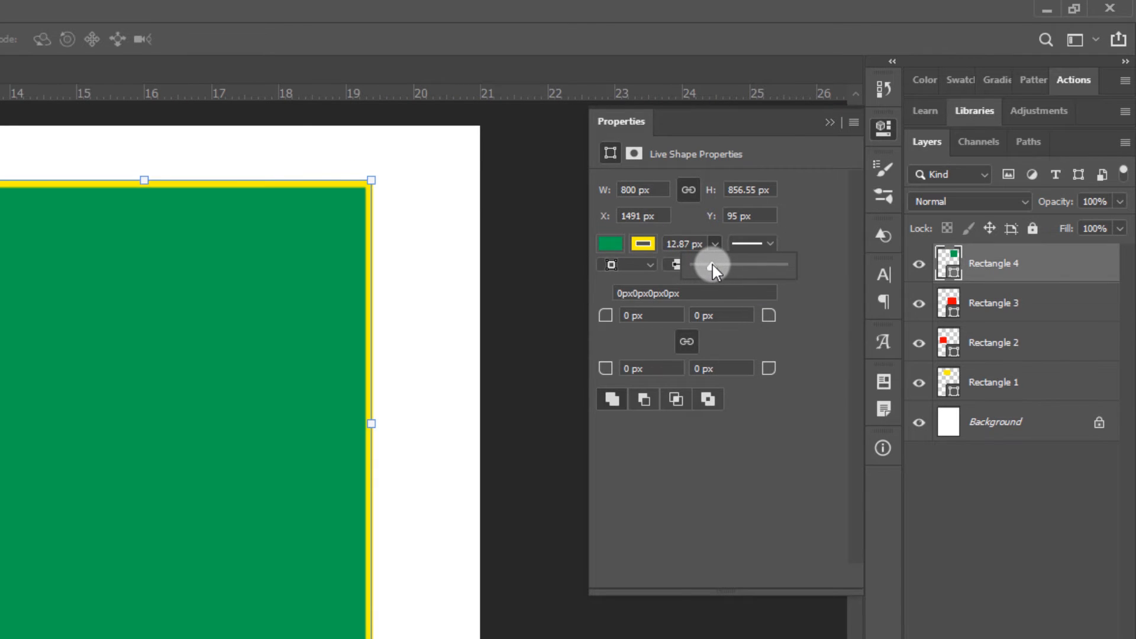
click(822, 195)
Apply the dashed line preset to the green rectangle's stroke, with a first dash of 10 and a first gap of 5
click(778, 244)
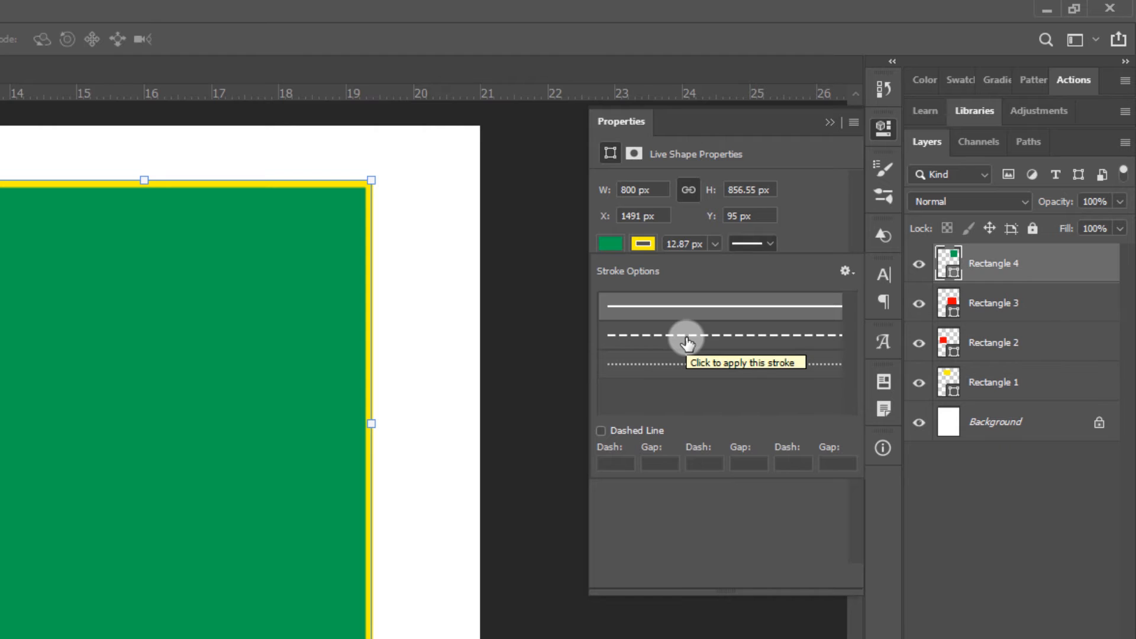
click(665, 334)
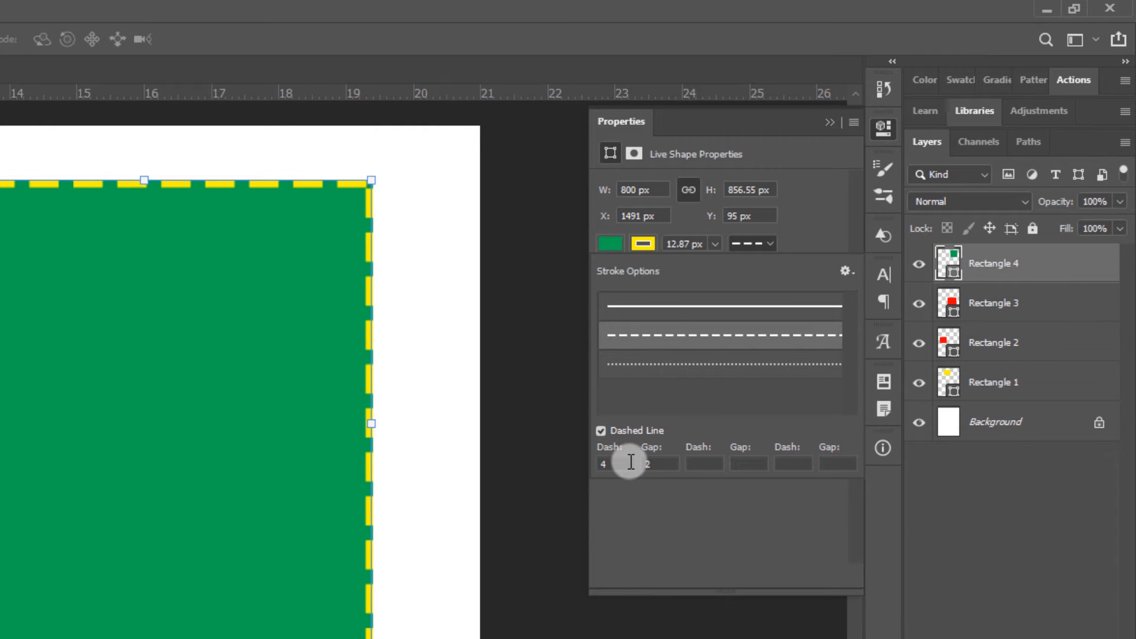
click(610, 463)
text(10)
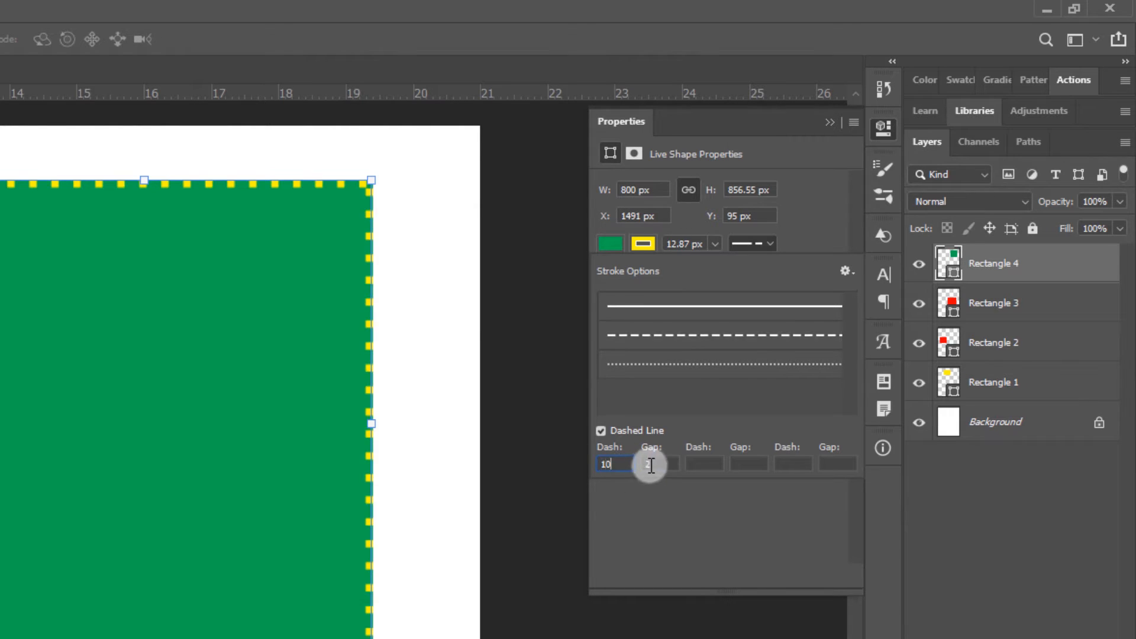
click(665, 462)
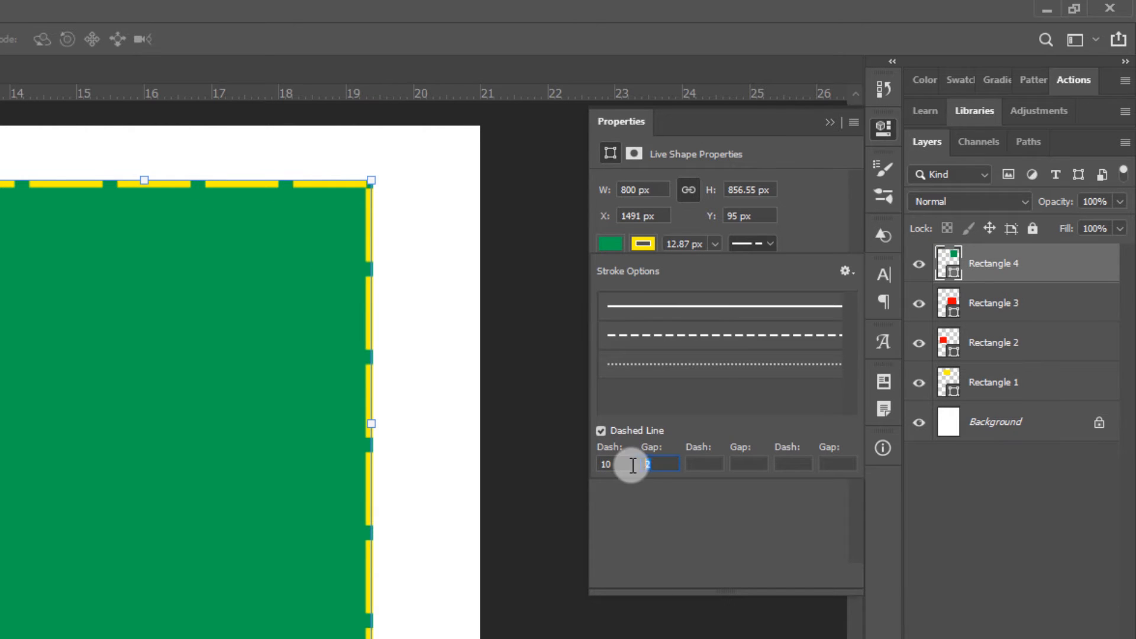
drag(639, 464, 663, 471)
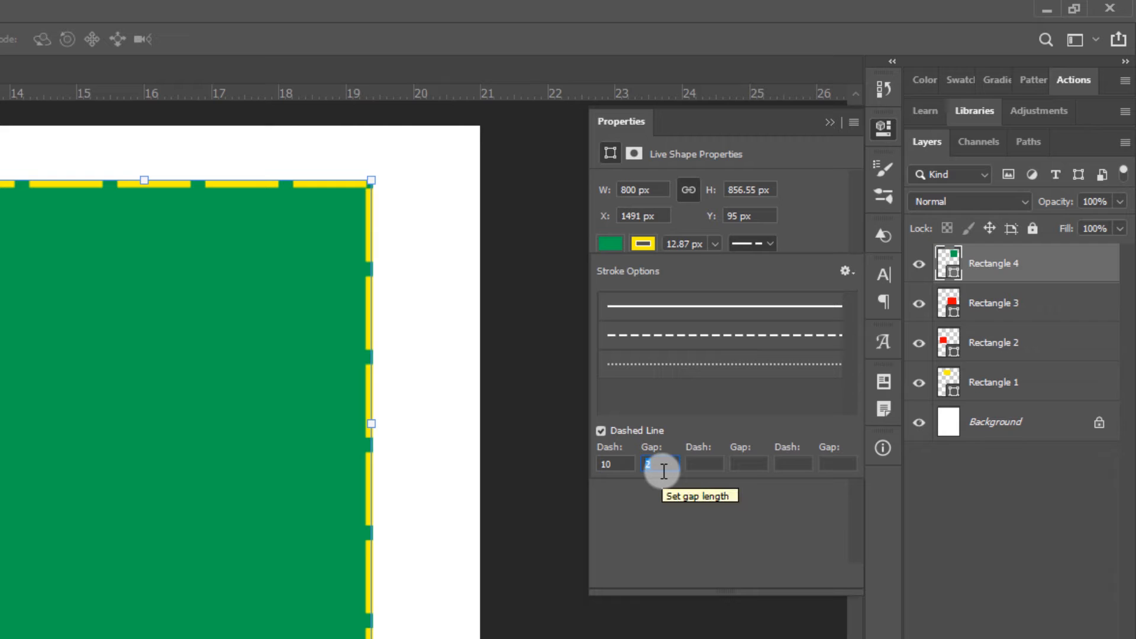
text(5)
key(Tab)
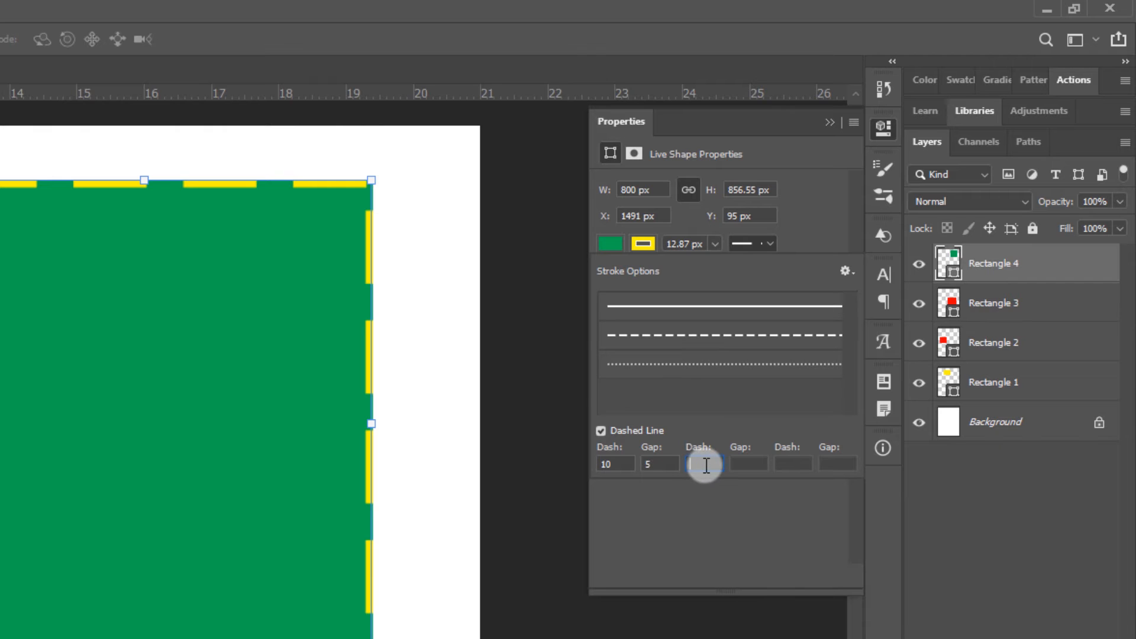
Complete the green rectangle's dash pattern with dash 2, gap 3, dash 5 and gap 3
text(2)
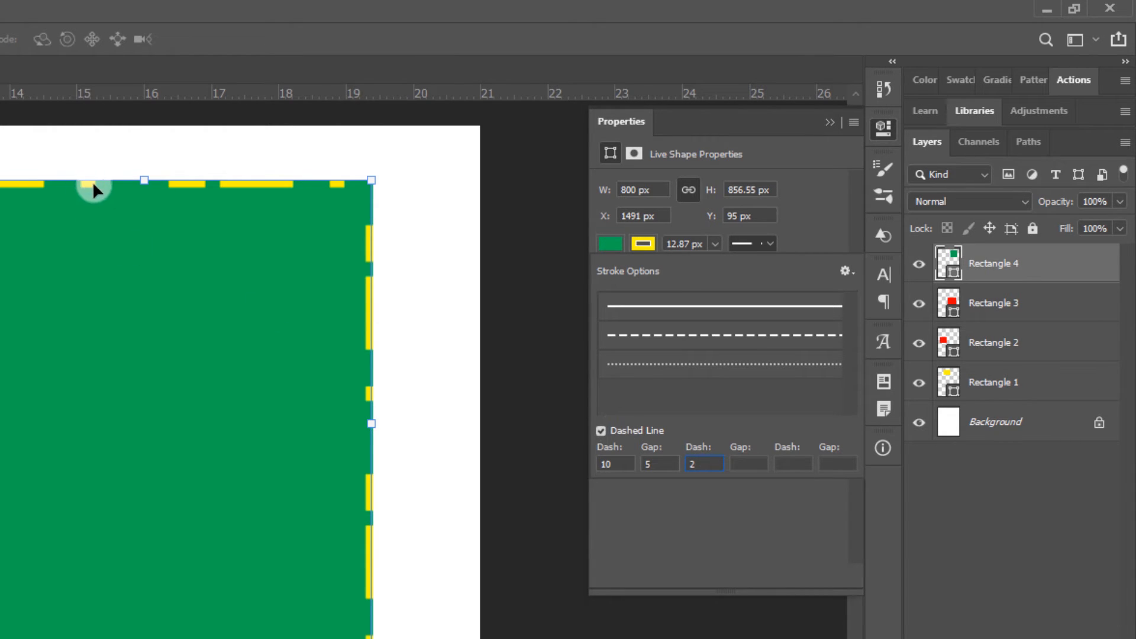
click(601, 465)
drag(709, 466, 691, 468)
drag(623, 461, 595, 461)
click(749, 465)
text(3)
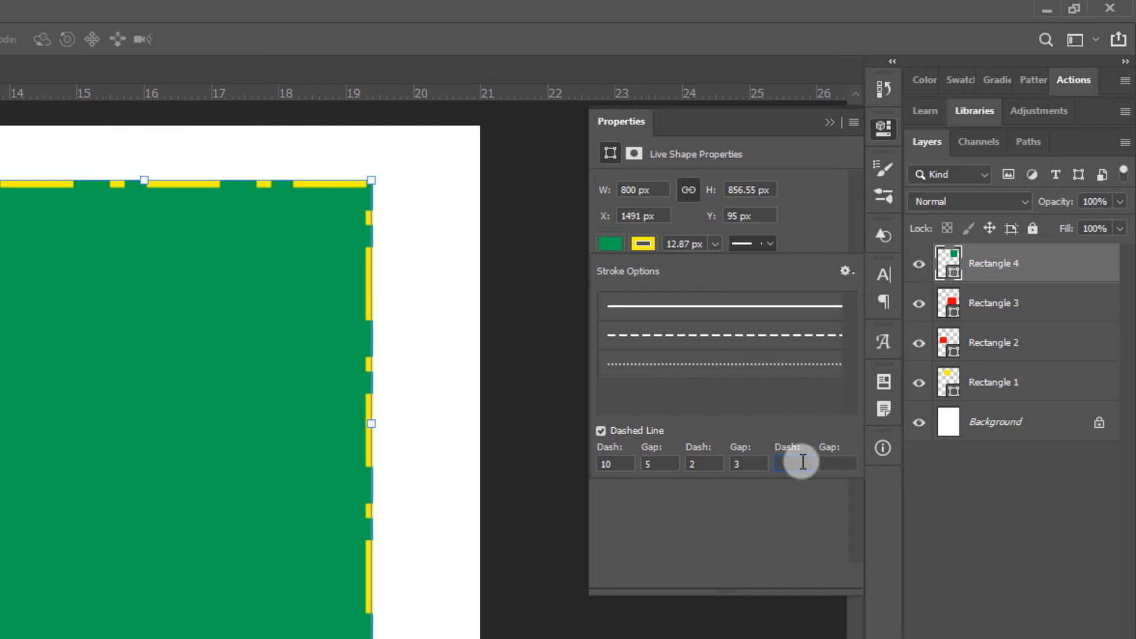
text(5)
text(3)
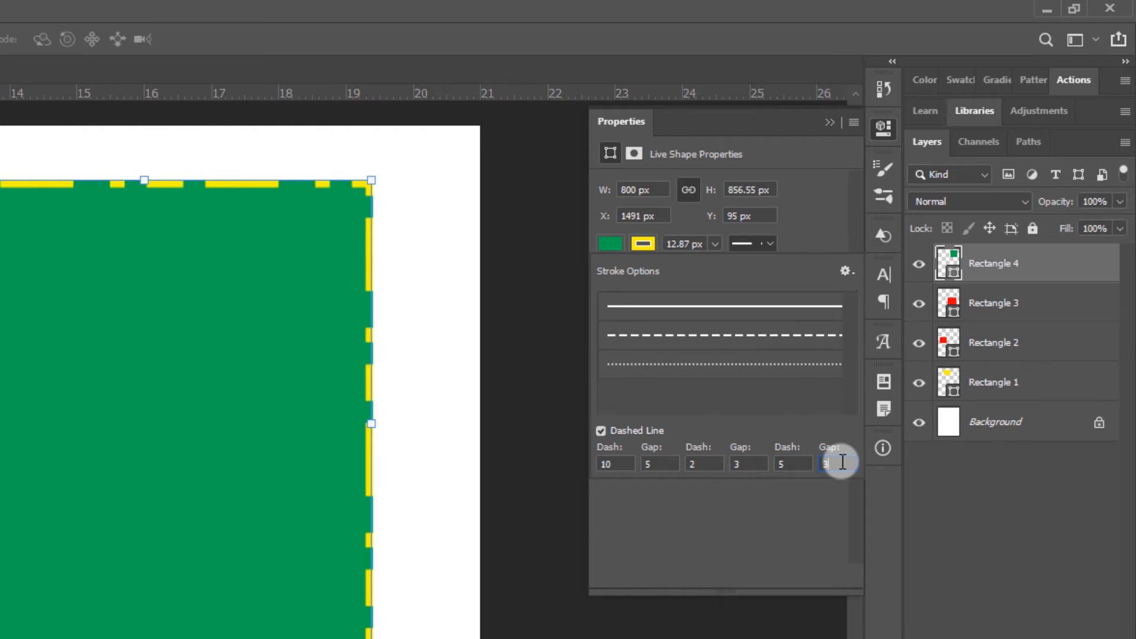
key(Return)
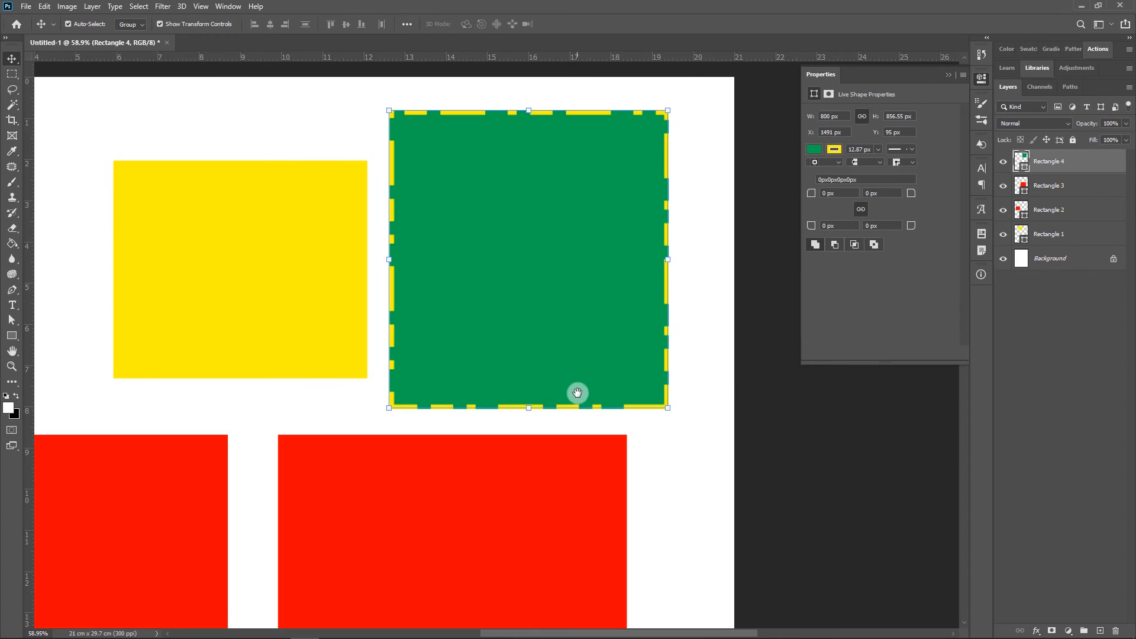
Set the green rectangle's stroke alignment to center
drag(578, 393, 558, 180)
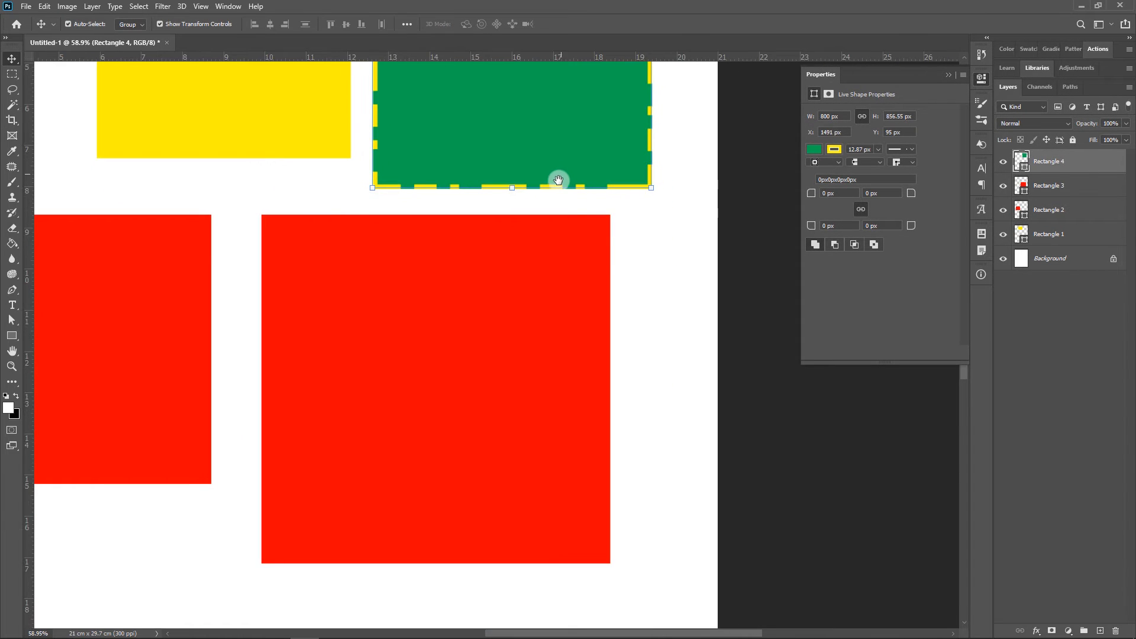
click(838, 161)
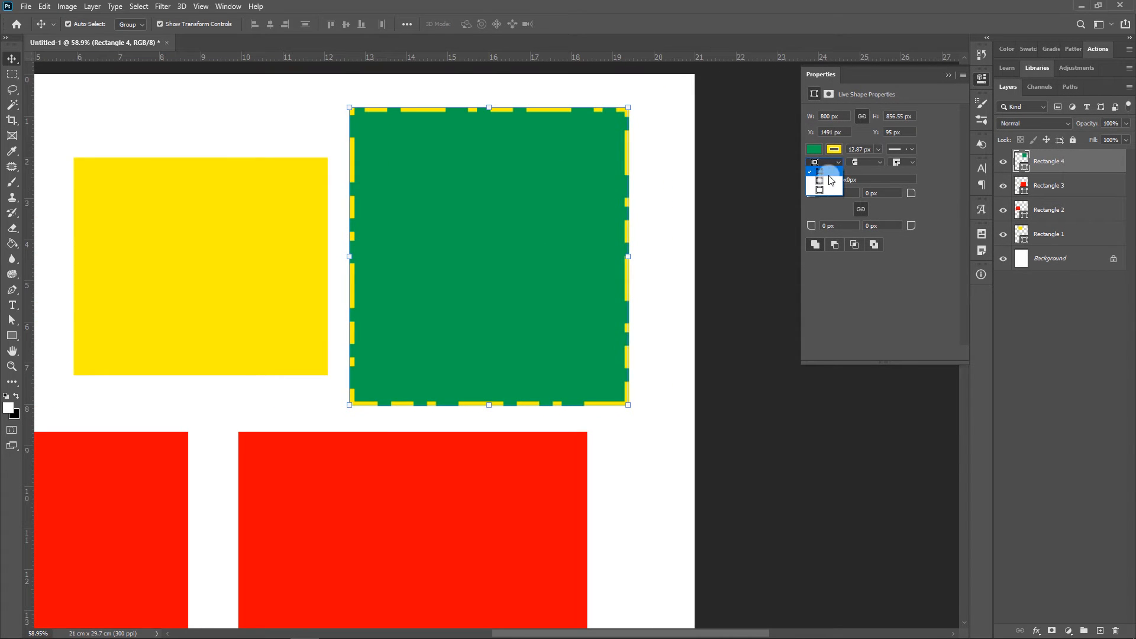
click(826, 178)
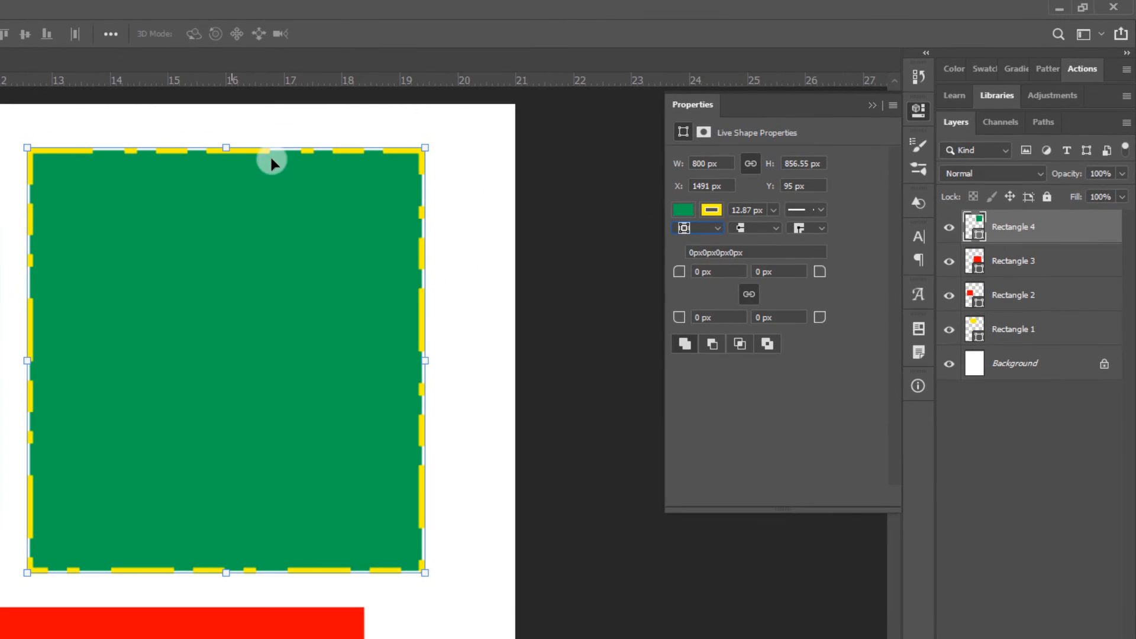
Try the outside alignment on the green rectangle's stroke, and return it to center
click(828, 161)
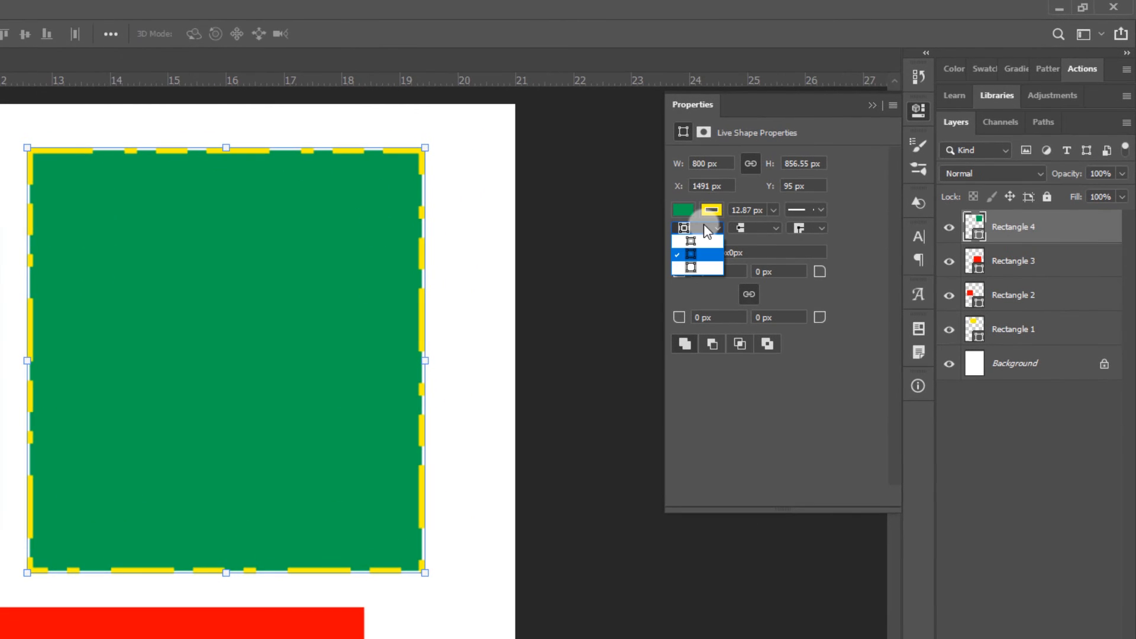
click(704, 265)
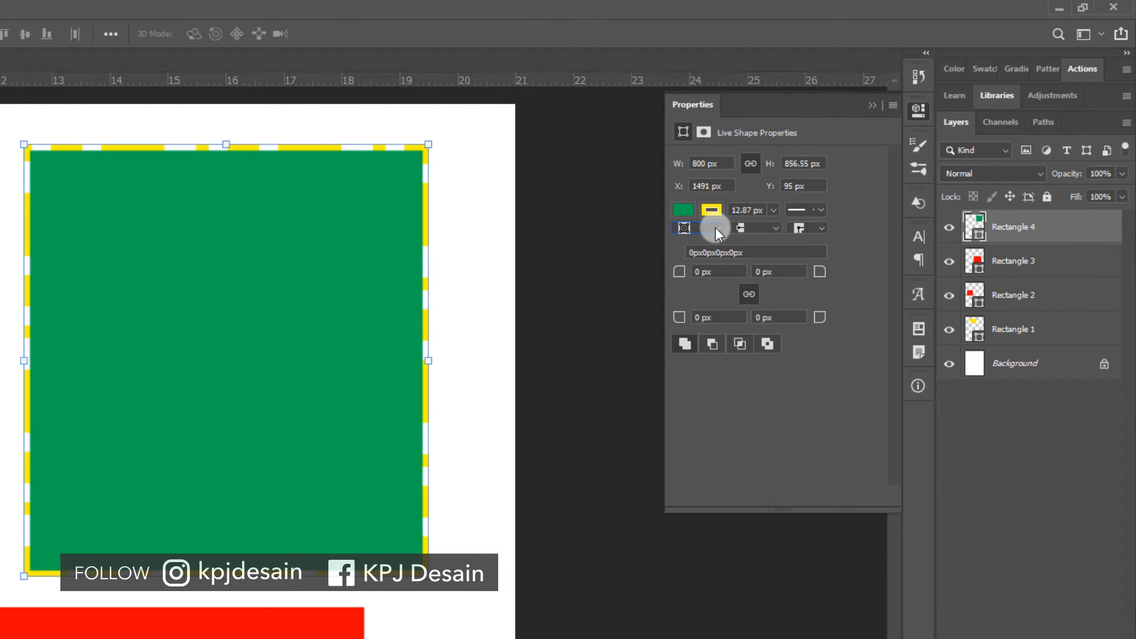
click(716, 227)
click(709, 246)
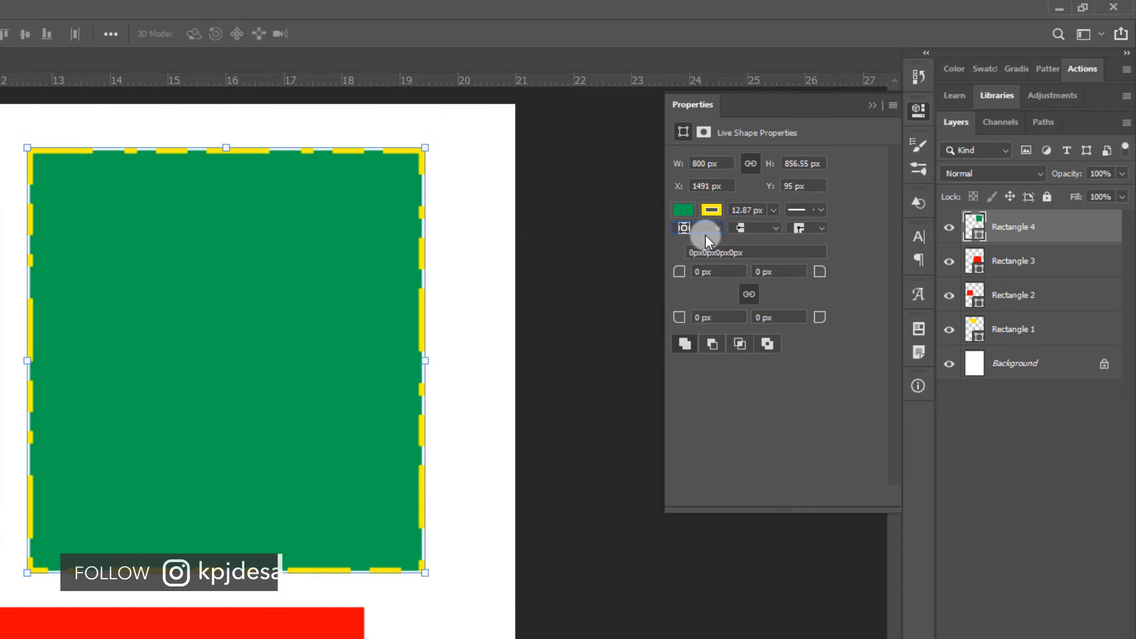
Give the green rectangle's dashed stroke round caps, and deselect the shape
click(757, 229)
click(761, 253)
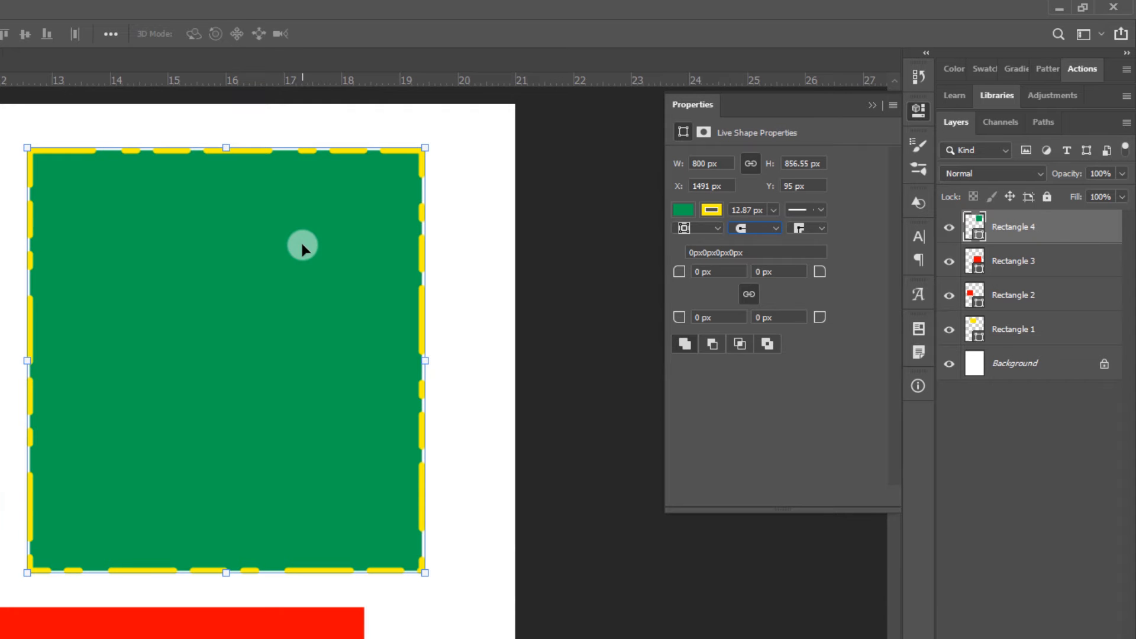
scroll(304, 143, up, 2)
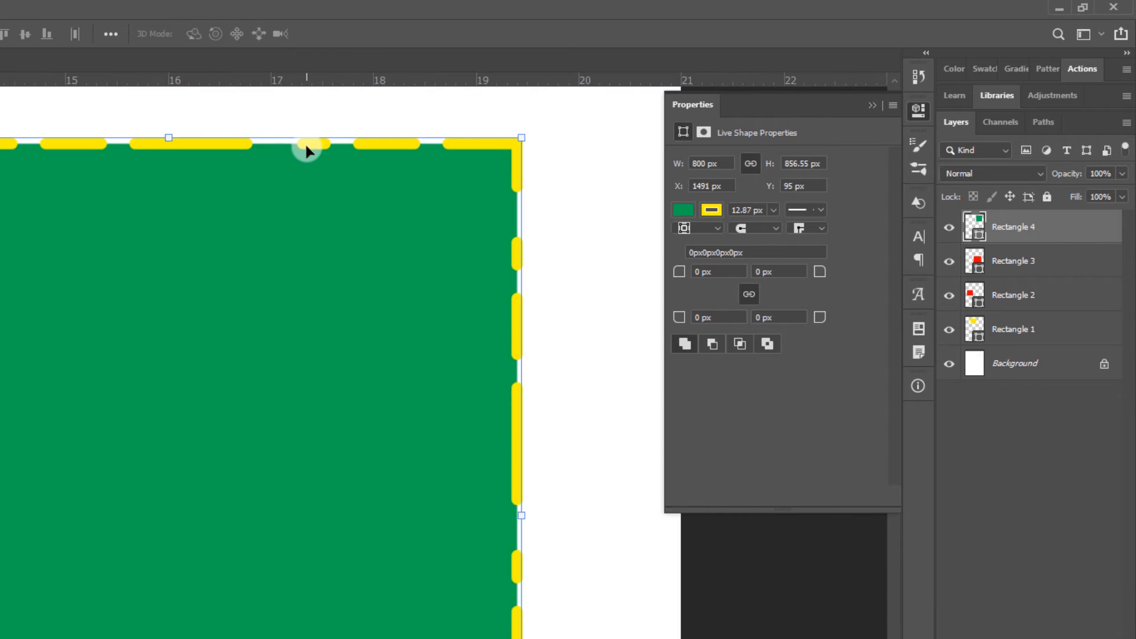
scroll(307, 147, up, 2)
scroll(339, 178, down, 4)
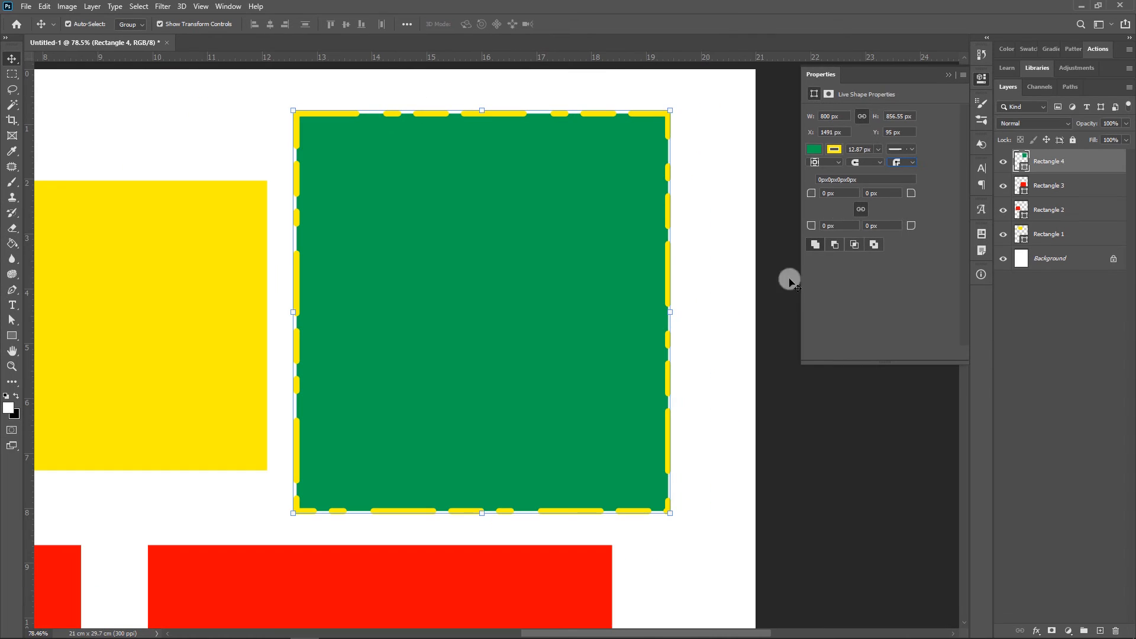
click(742, 423)
Round all four corners of the larger red rectangle with a linked radius of 100 px
scroll(535, 308, down, 6)
drag(546, 351, 494, 206)
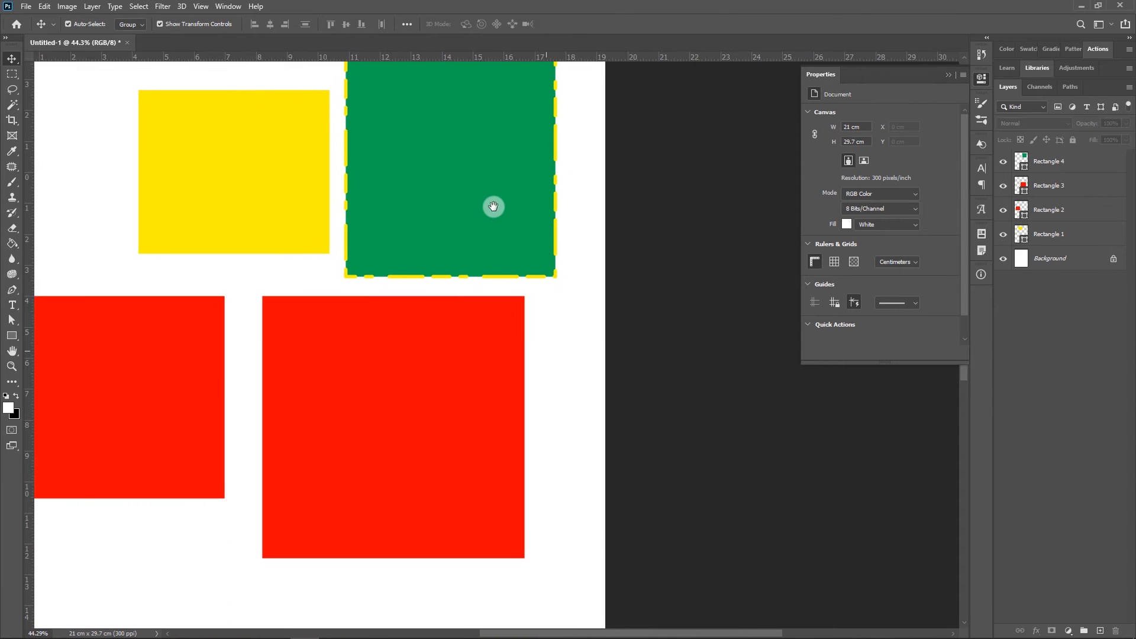
click(435, 444)
drag(836, 196, 821, 195)
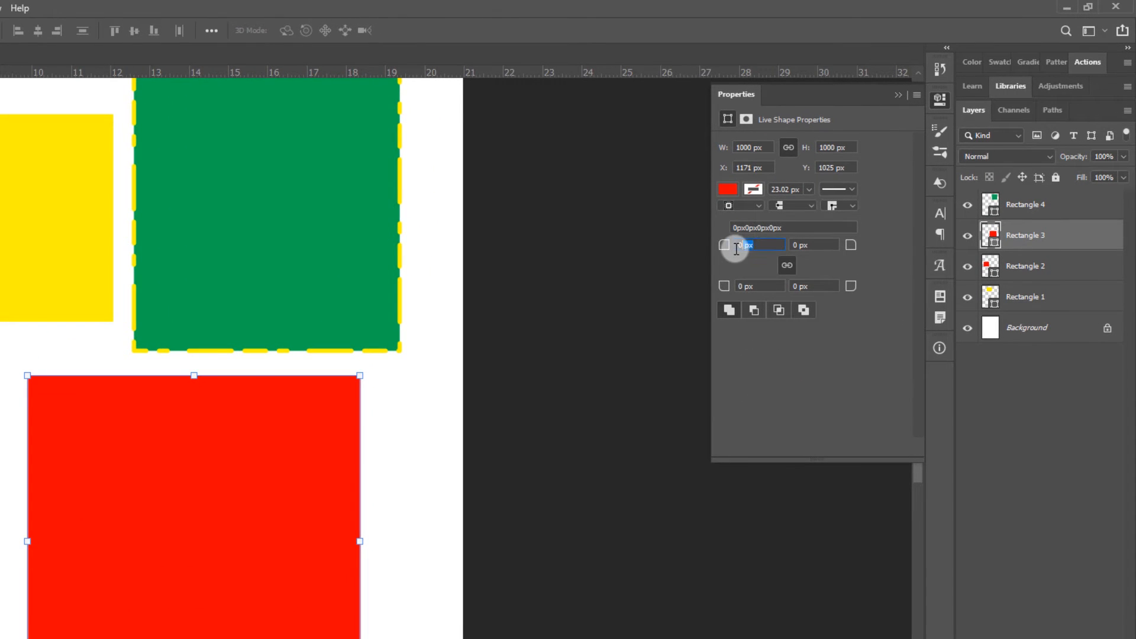
drag(736, 249, 756, 251)
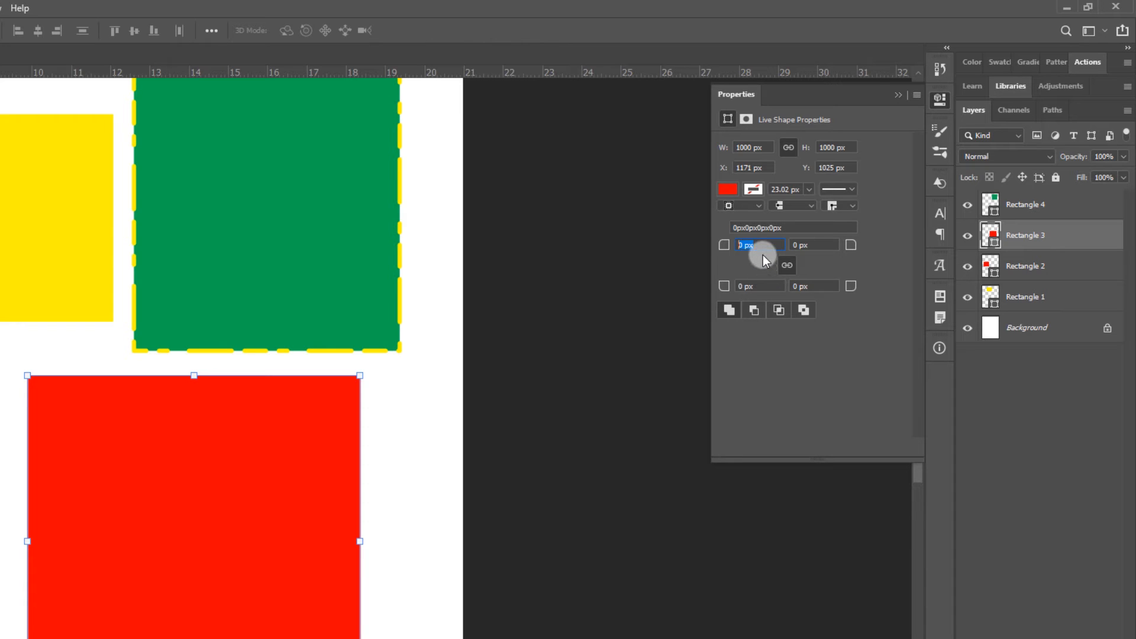
key(Return)
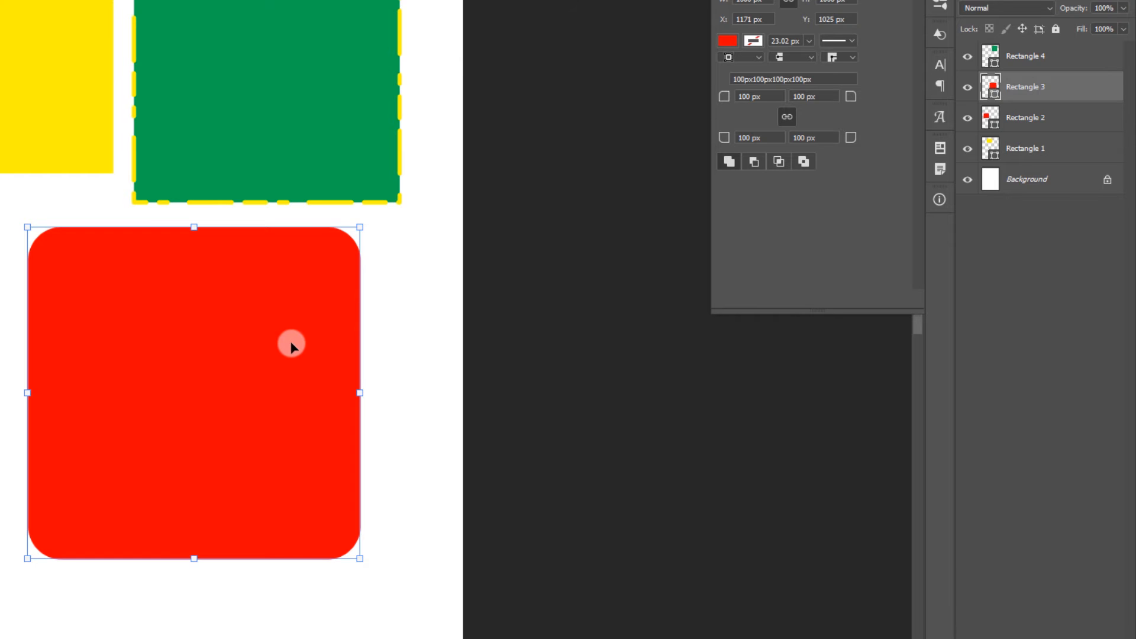
Unlink the corner radii of the smaller red rectangle, and round only its top-left corner by 100 px
drag(292, 342, 376, 246)
click(14, 223)
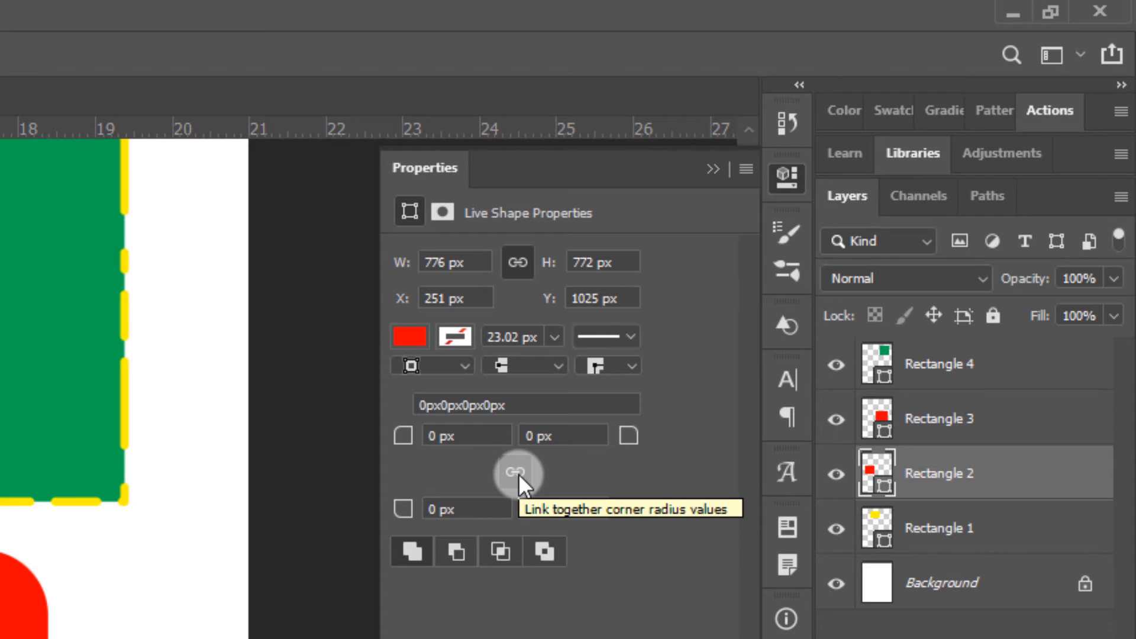
click(462, 437)
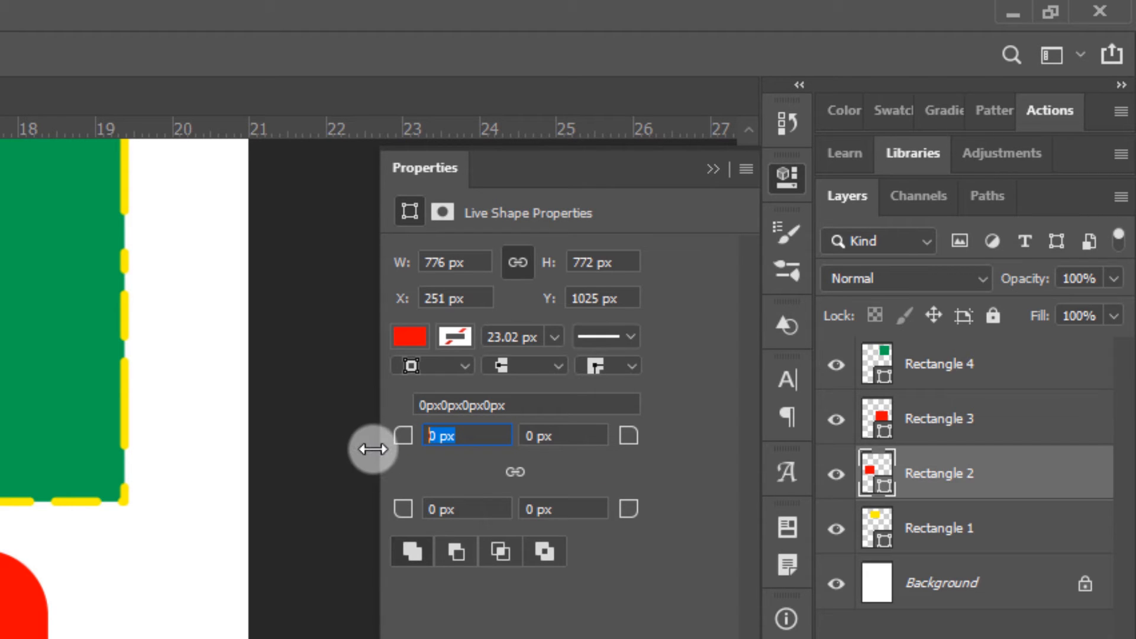
text(100)
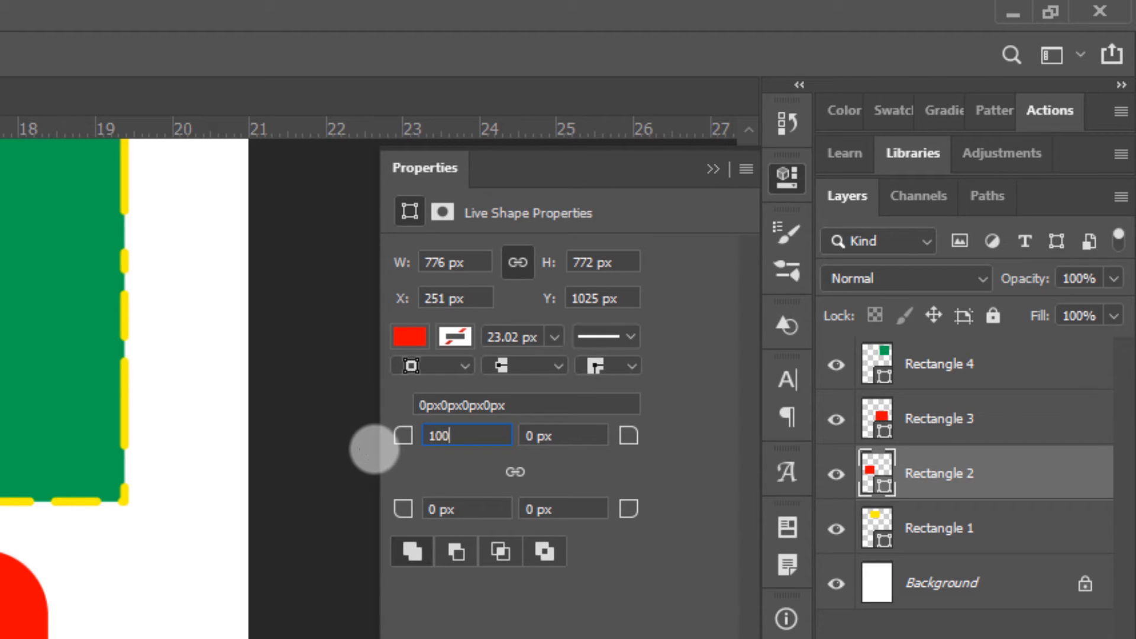
key(Return)
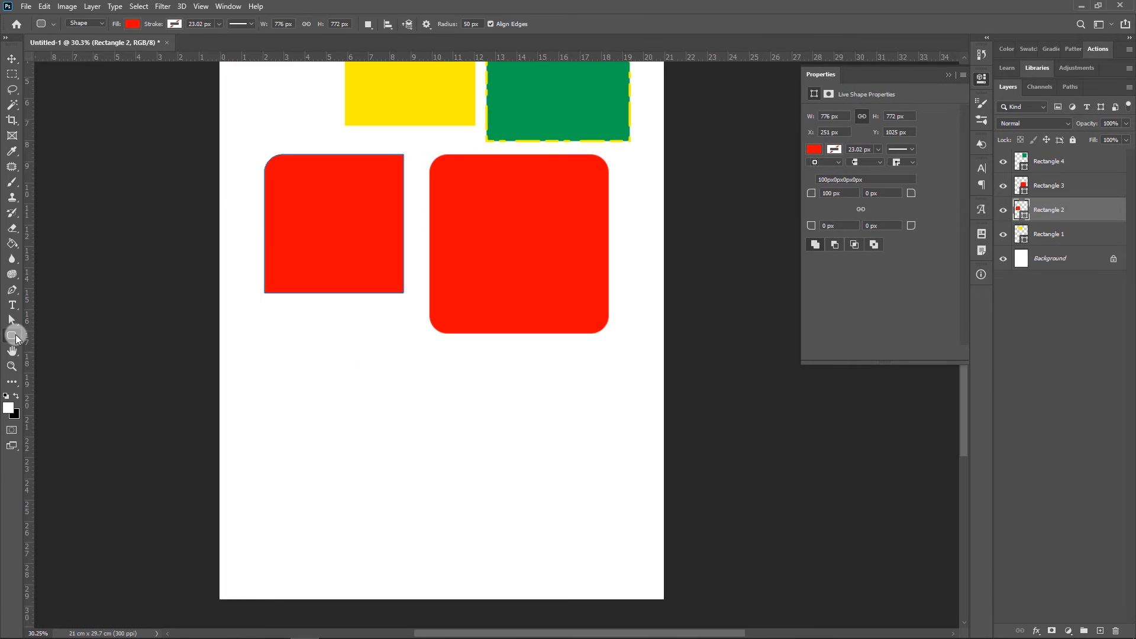
Start a new rounded rectangle below the smaller red one, with a width and height of 800 px
right_click(15, 335)
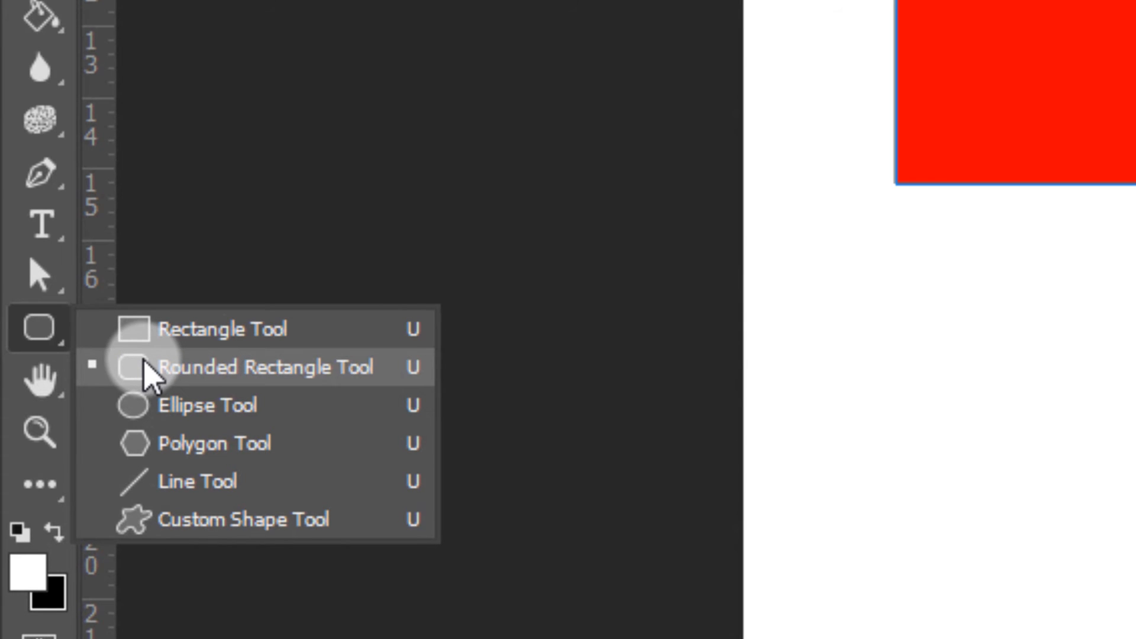
click(148, 368)
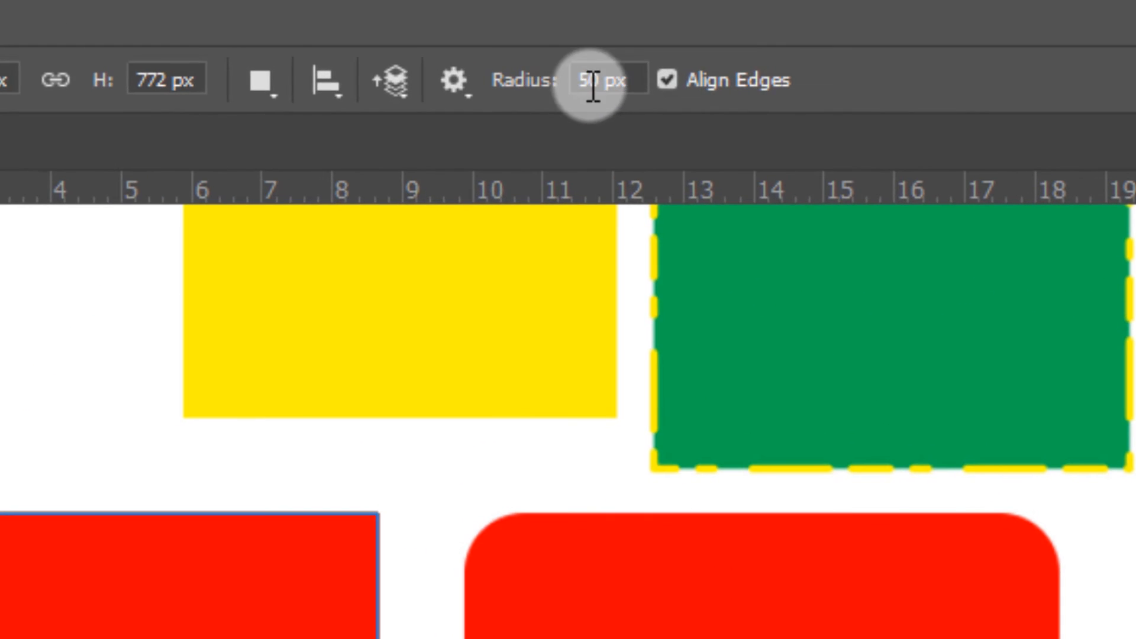
double_click(588, 80)
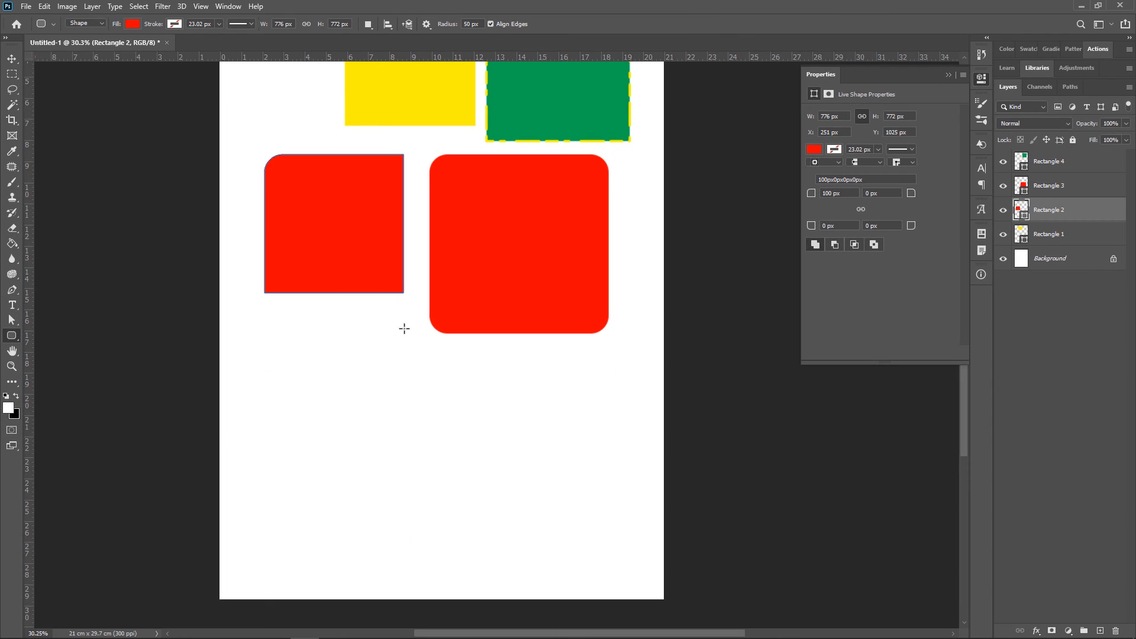
click(334, 428)
drag(565, 146, 347, 341)
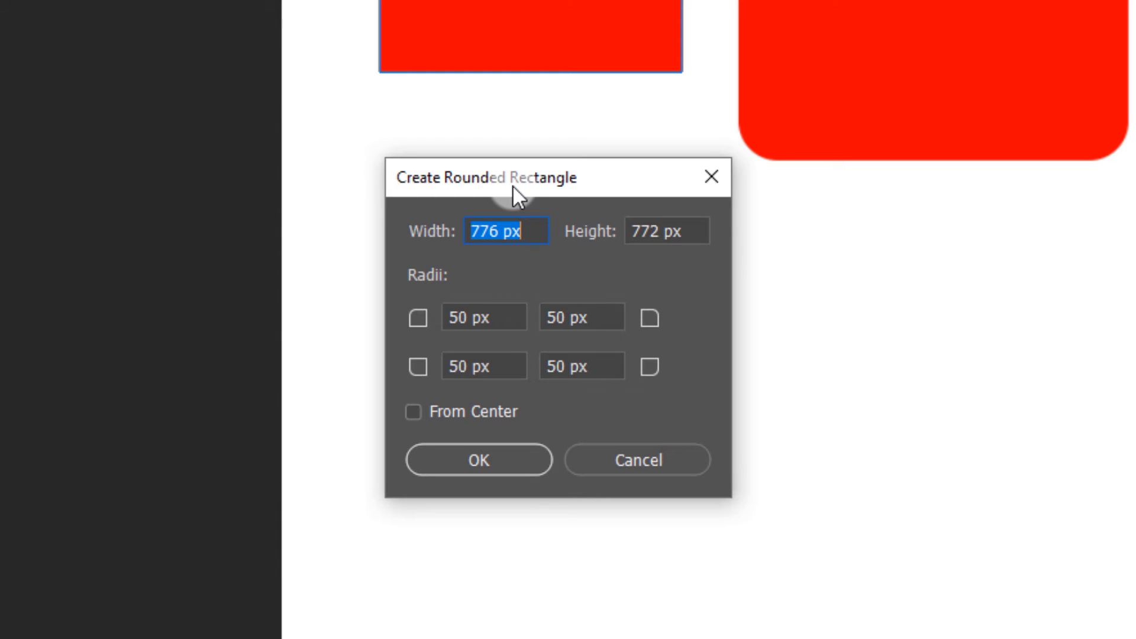
text(800)
click(682, 232)
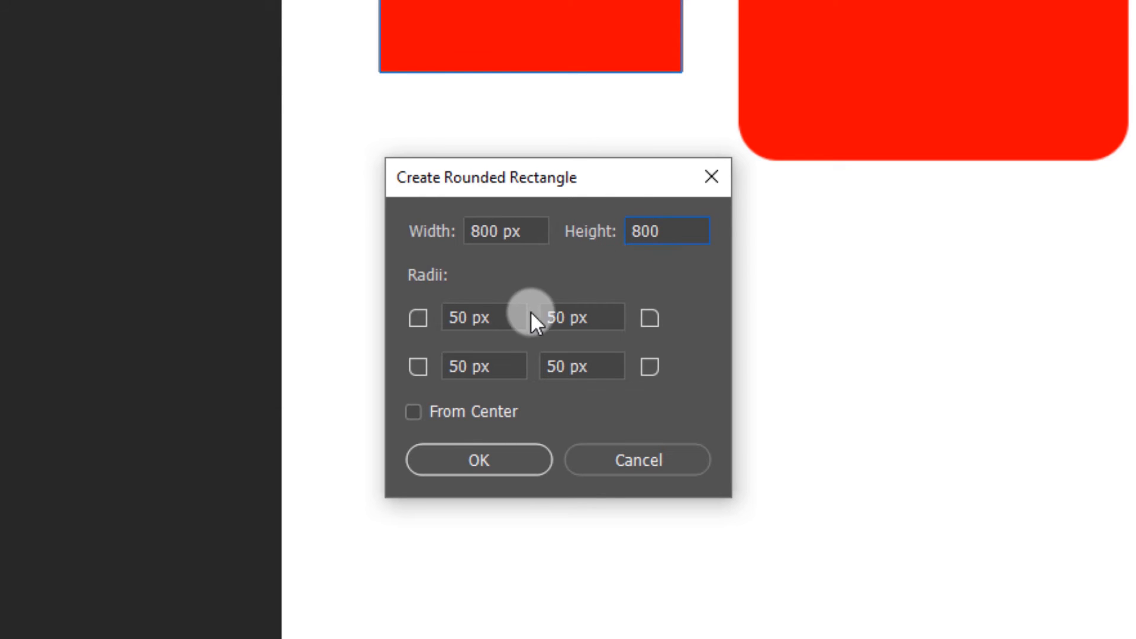
Set all four corner radii of the new rounded rectangle to 75 px and create the shape
drag(512, 322, 418, 319)
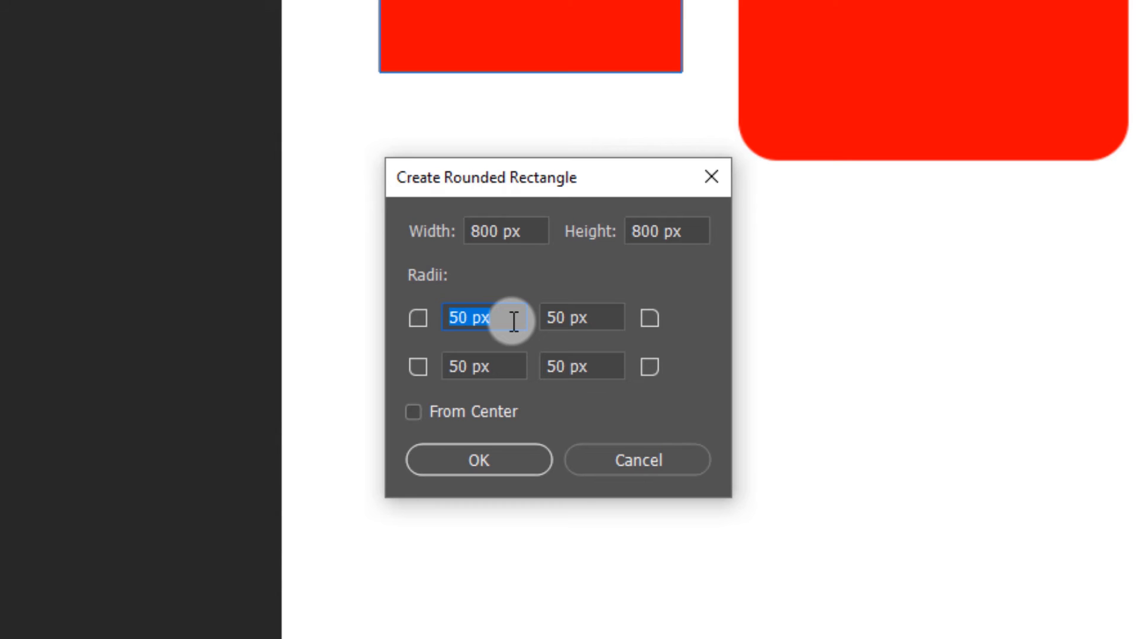
text(75)
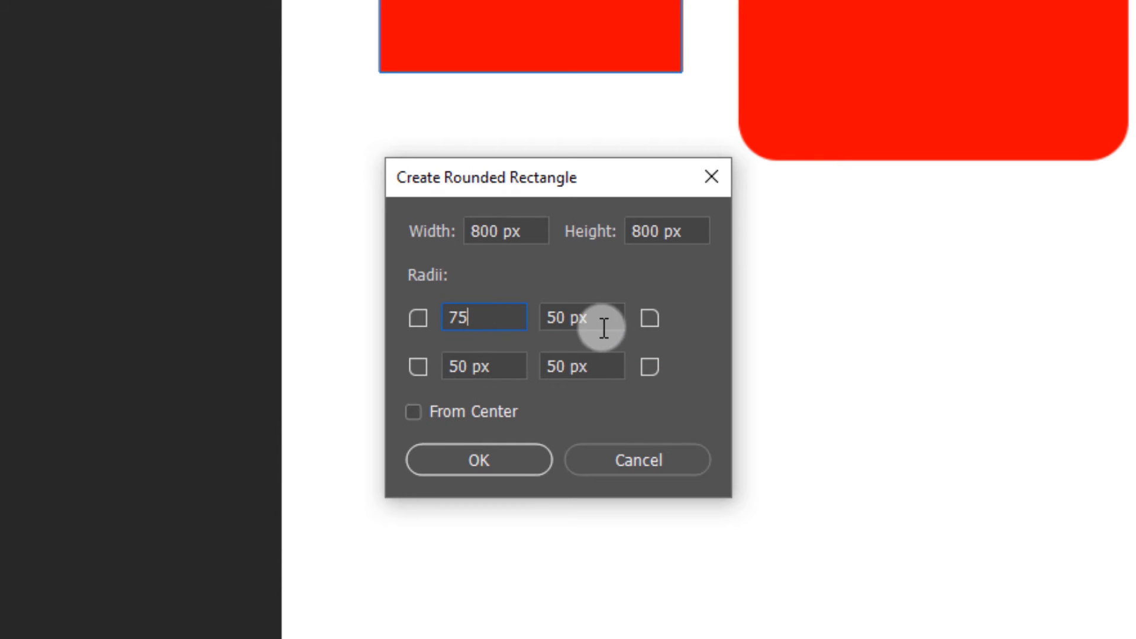
drag(603, 327, 507, 322)
text(75)
drag(507, 371, 393, 370)
text(75)
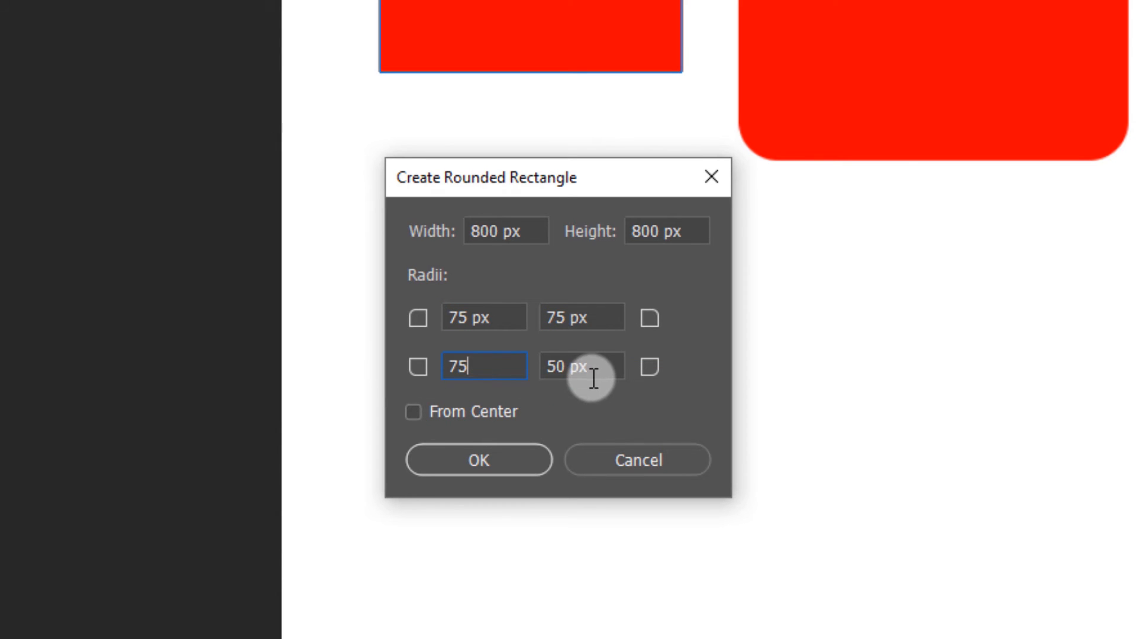
drag(591, 375, 539, 369)
text(75)
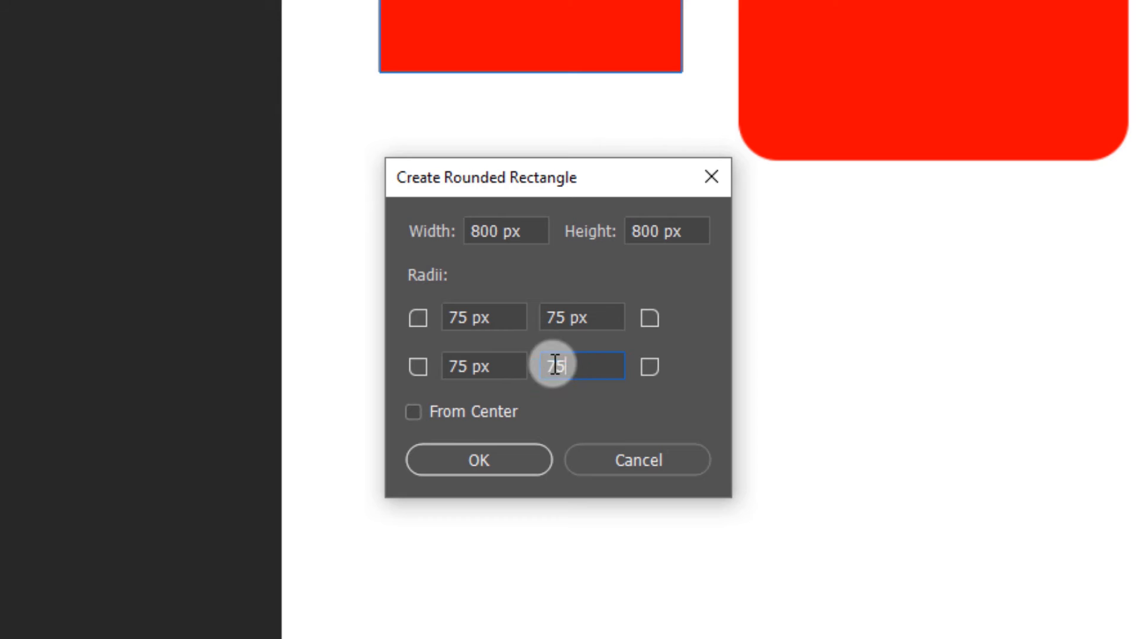
click(588, 318)
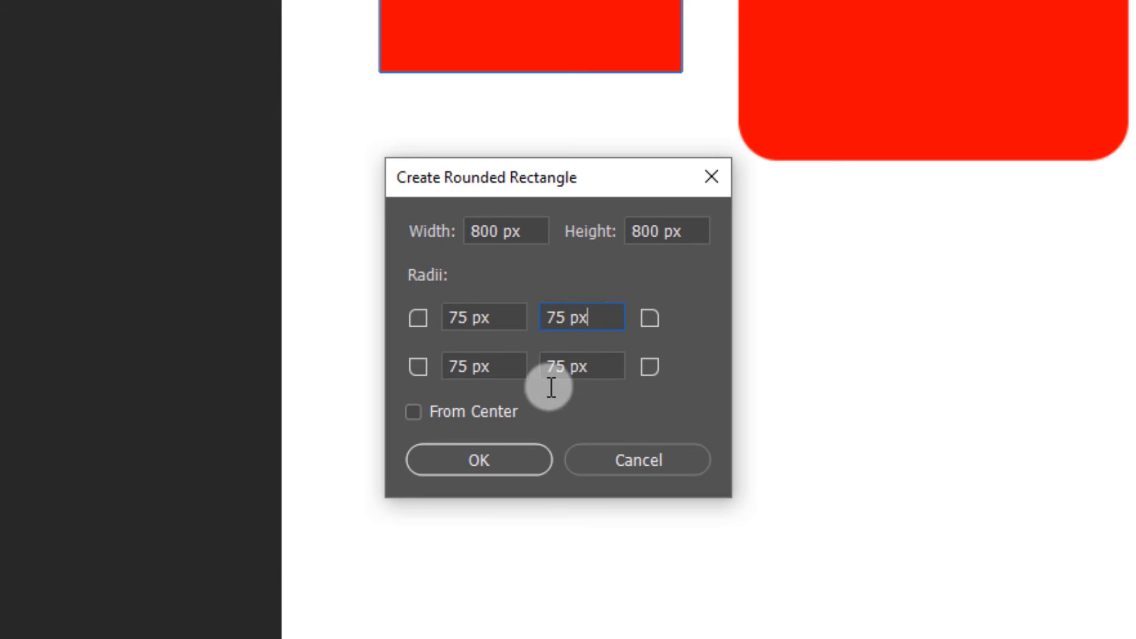
click(501, 459)
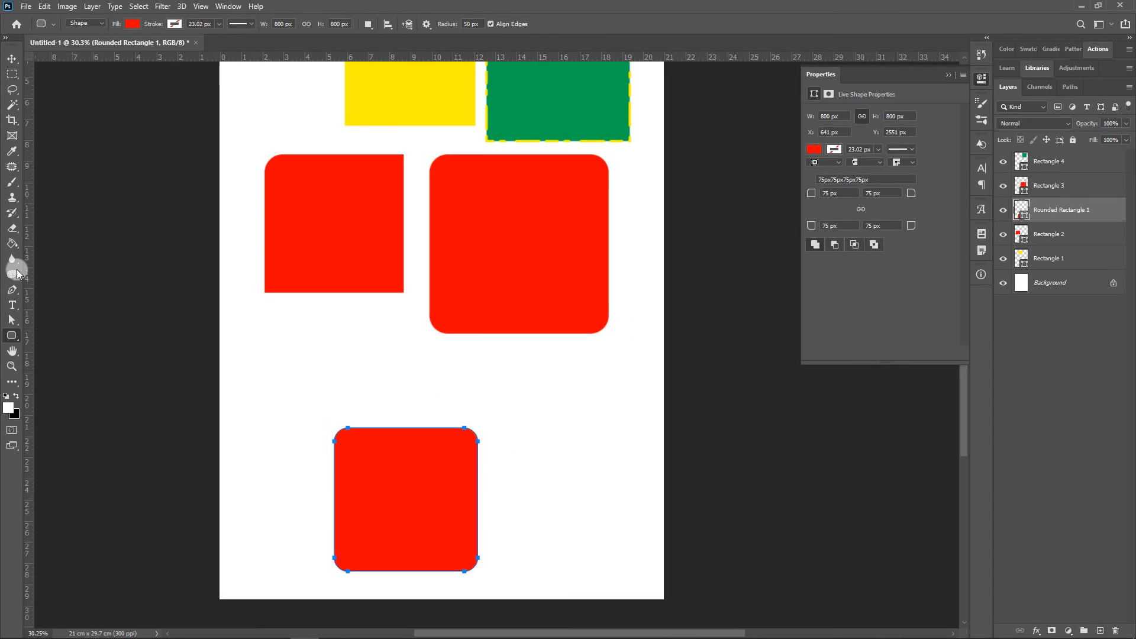
Move the new rounded rectangle directly beneath the smaller red rectangle and fill it with green
click(11, 59)
drag(442, 514, 364, 422)
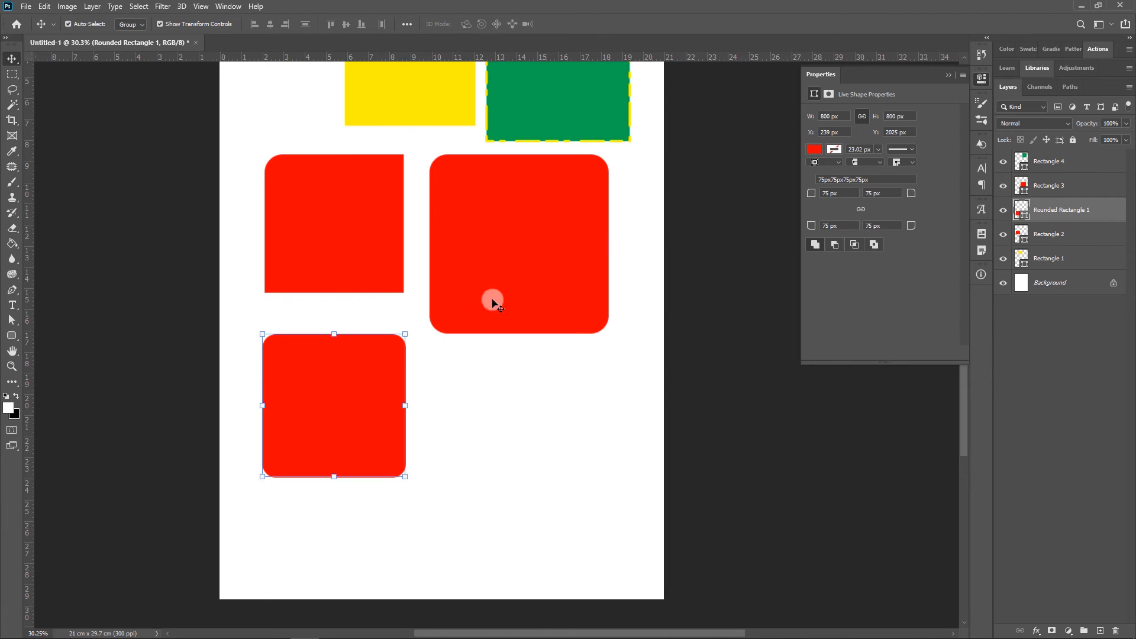
click(817, 149)
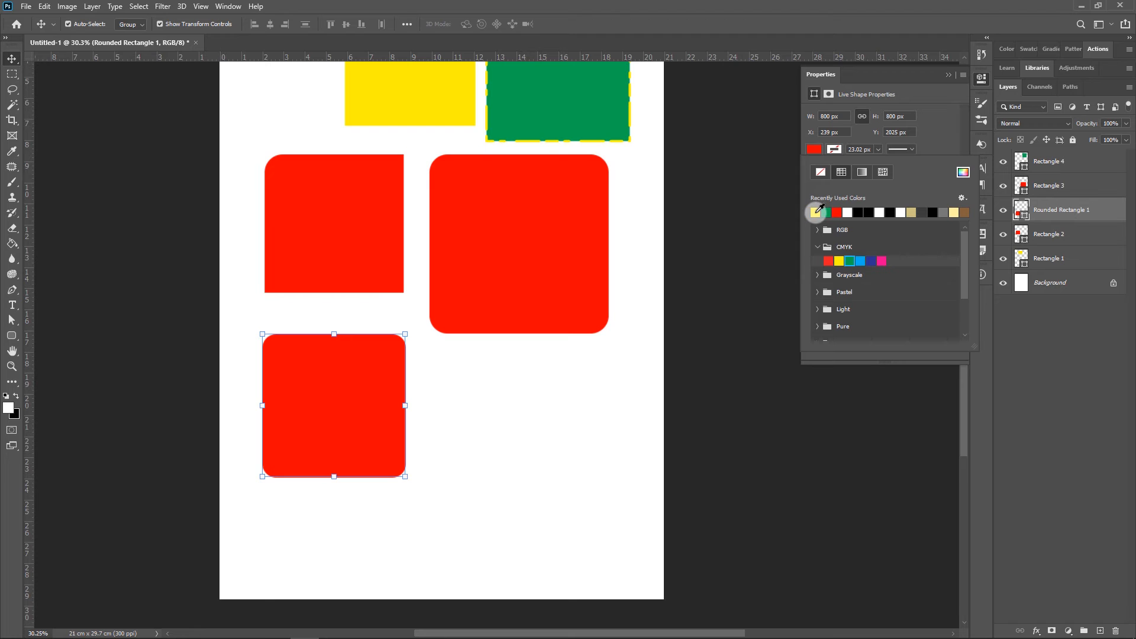
click(816, 211)
click(826, 212)
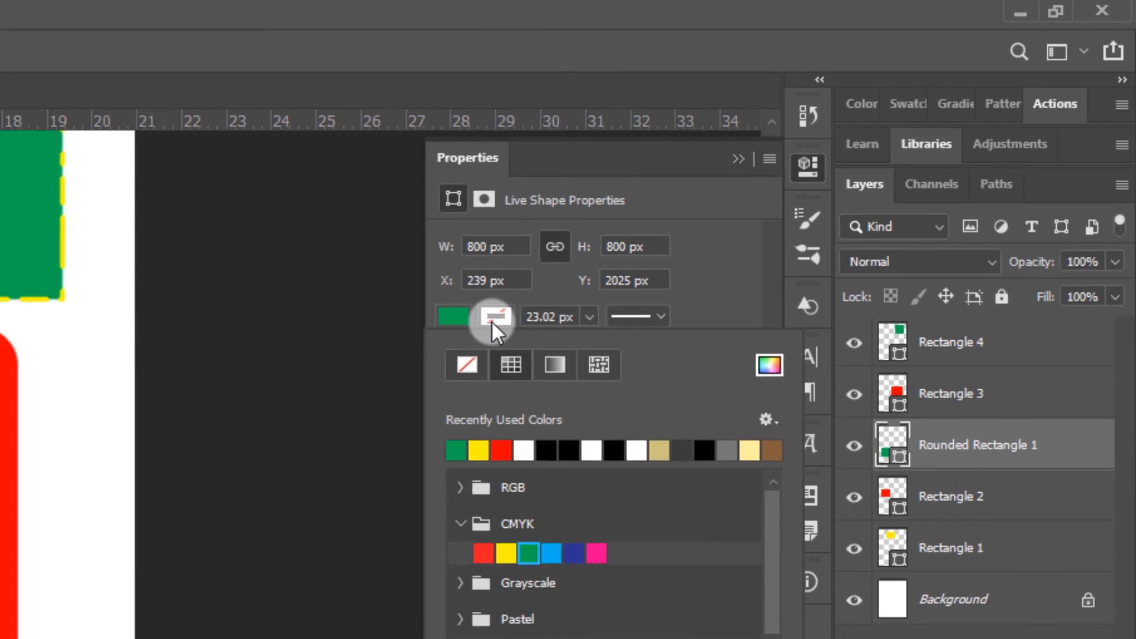
click(834, 149)
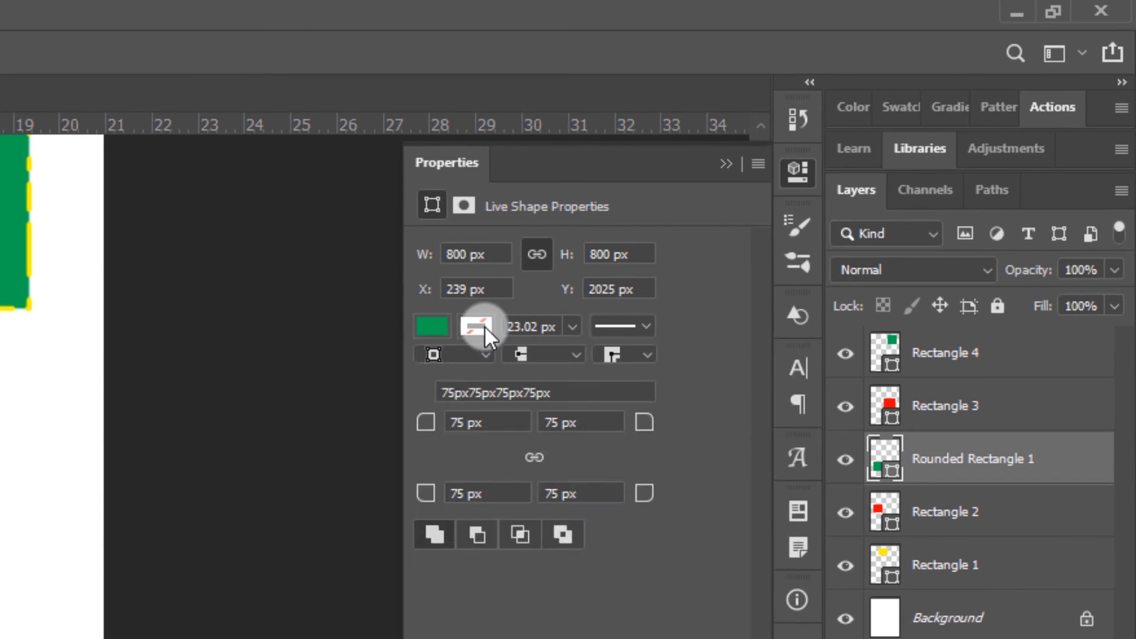
click(834, 149)
click(649, 325)
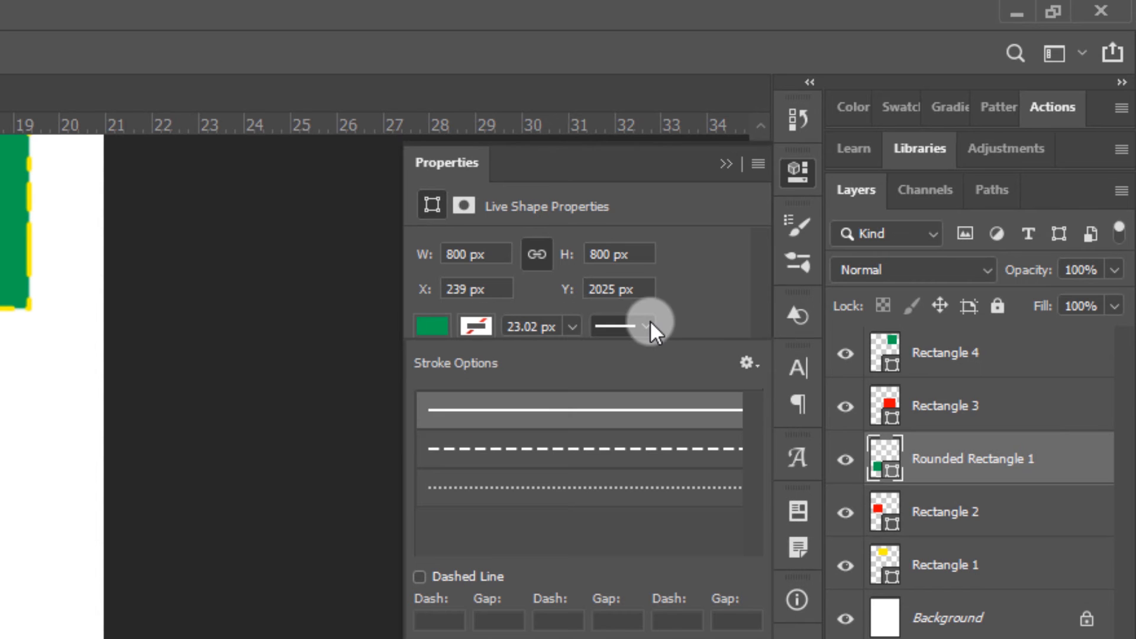
click(612, 458)
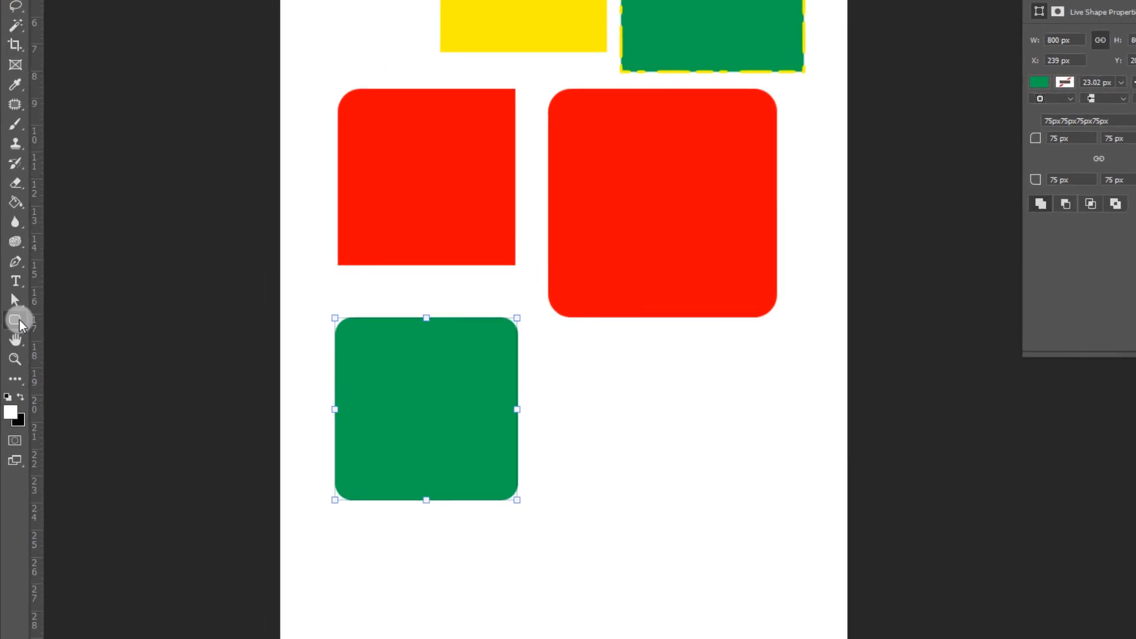
Draw a circle about 961 px in diameter with the Ellipse tool and place it beneath the larger red rectangle
right_click(13, 336)
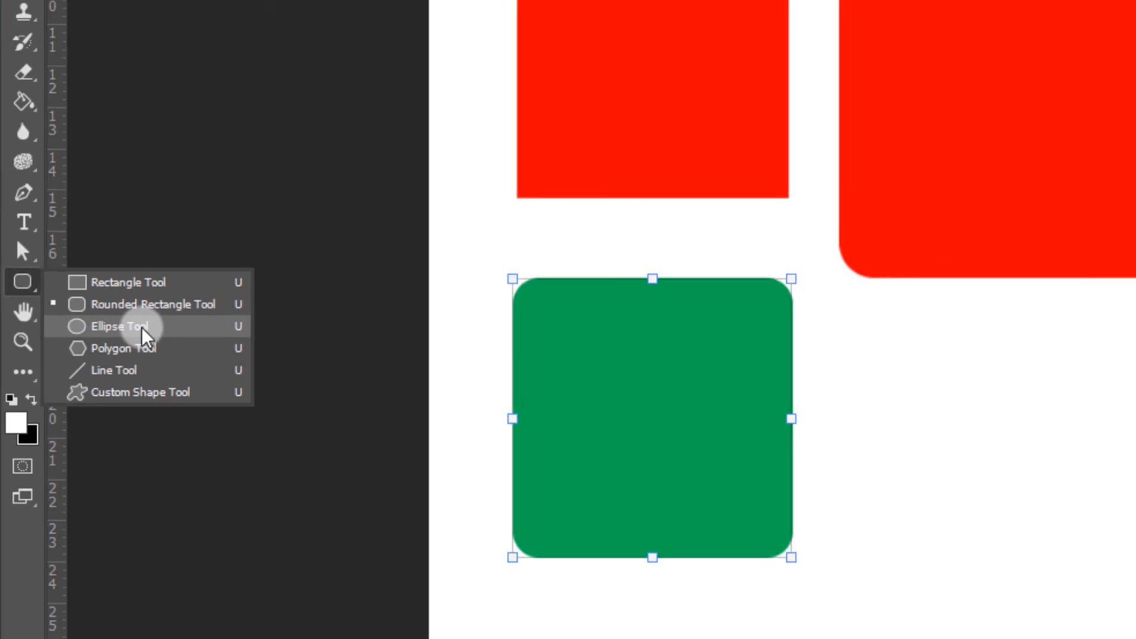
click(259, 276)
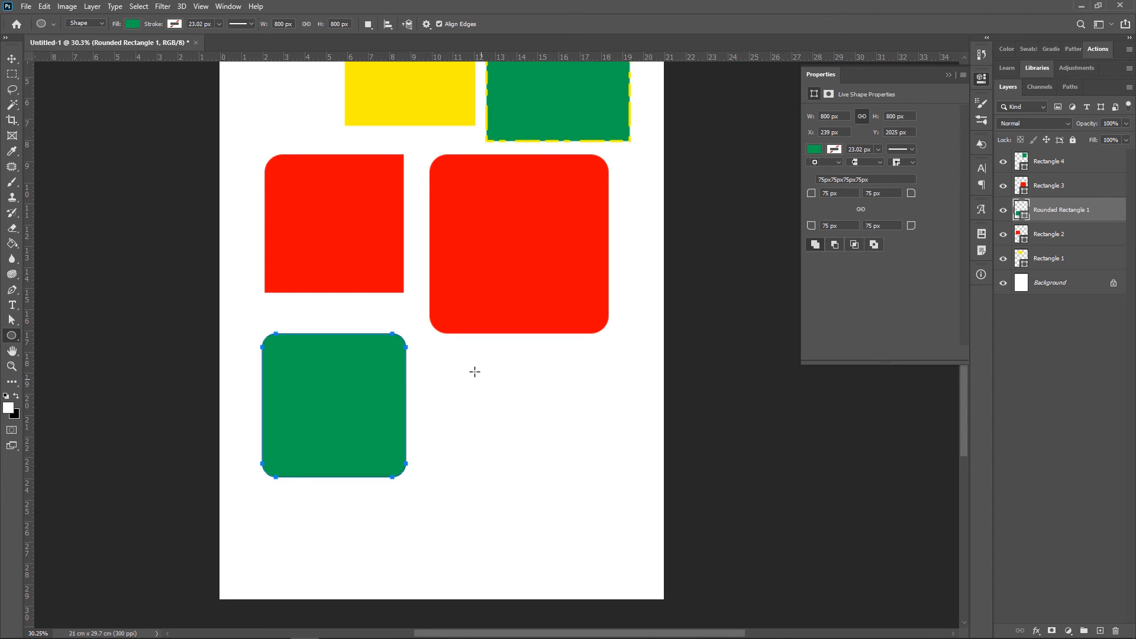
drag(462, 364, 638, 546)
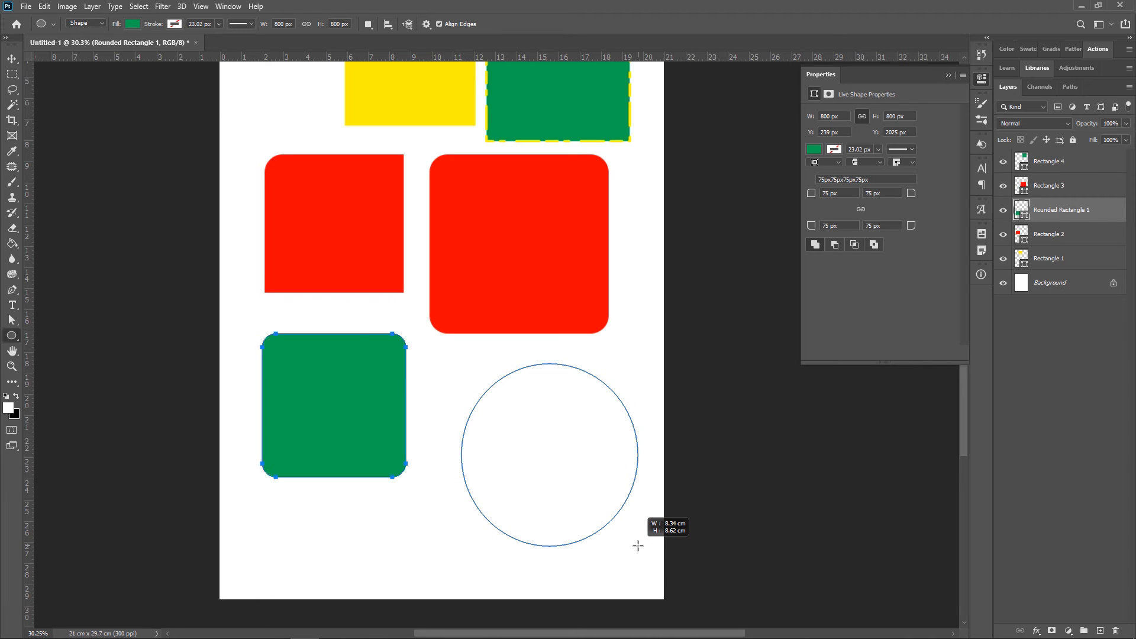
key(shift)
mouse_move(638, 545)
mouse_down()
mouse_move(589, 500)
mouse_move(669, 571)
mouse_move(629, 522)
mouse_move(640, 536)
mouse_up()
key(v)
drag(555, 405, 530, 387)
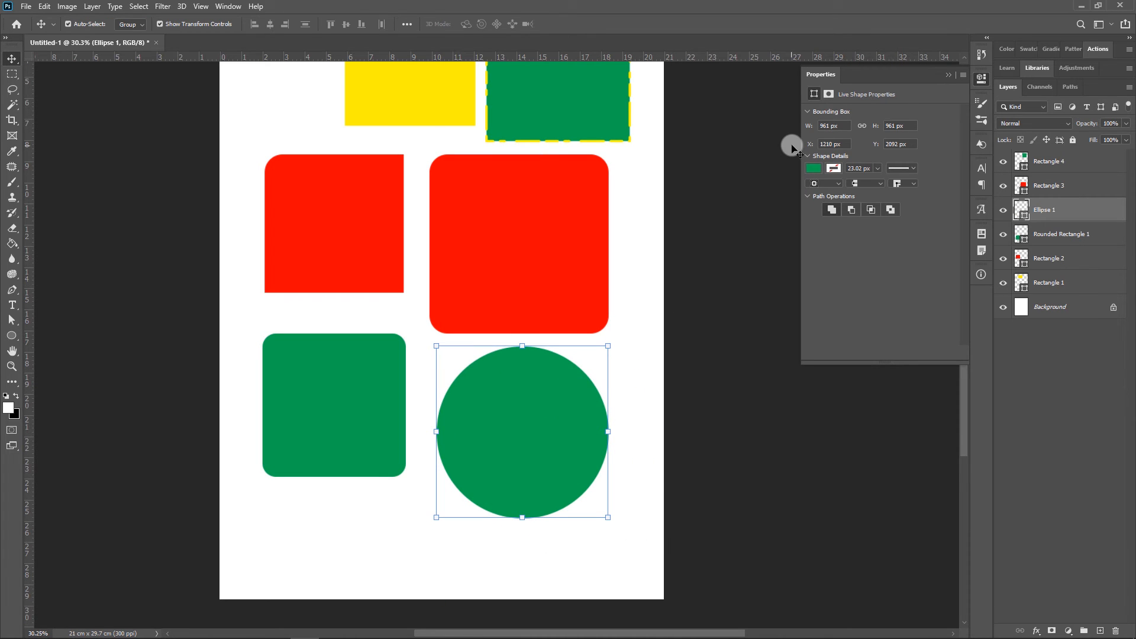
Fill the circle with the light blue CMYK swatch and deselect it
click(813, 167)
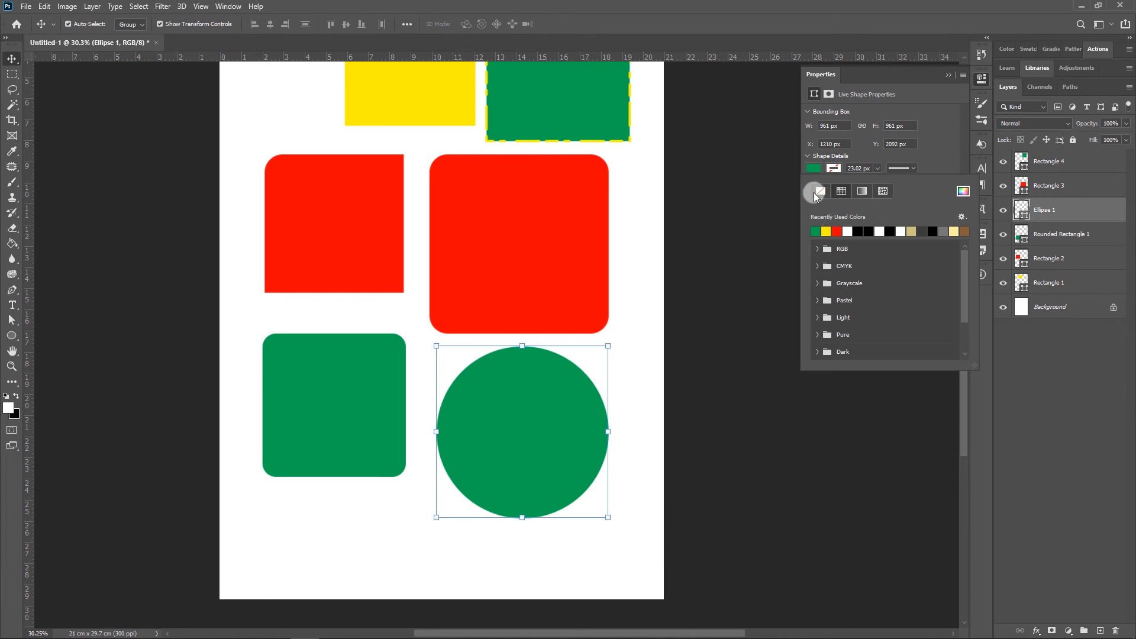
click(819, 266)
click(860, 279)
click(703, 388)
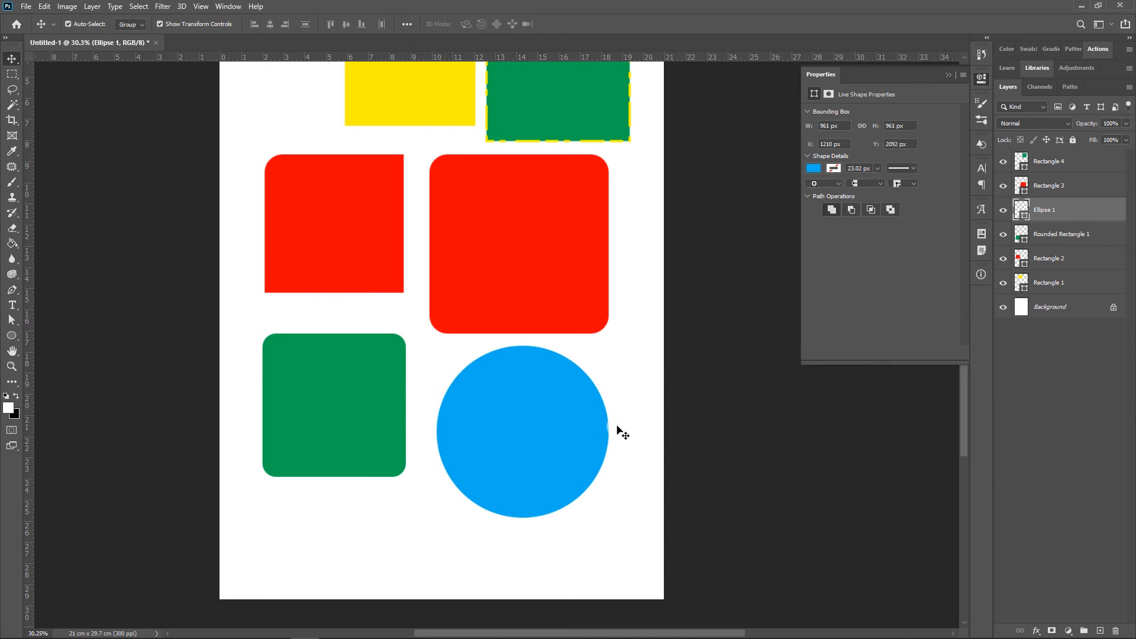
Select all six shapes and scale them down together to about 1487 by 2297 px
right_click(12, 336)
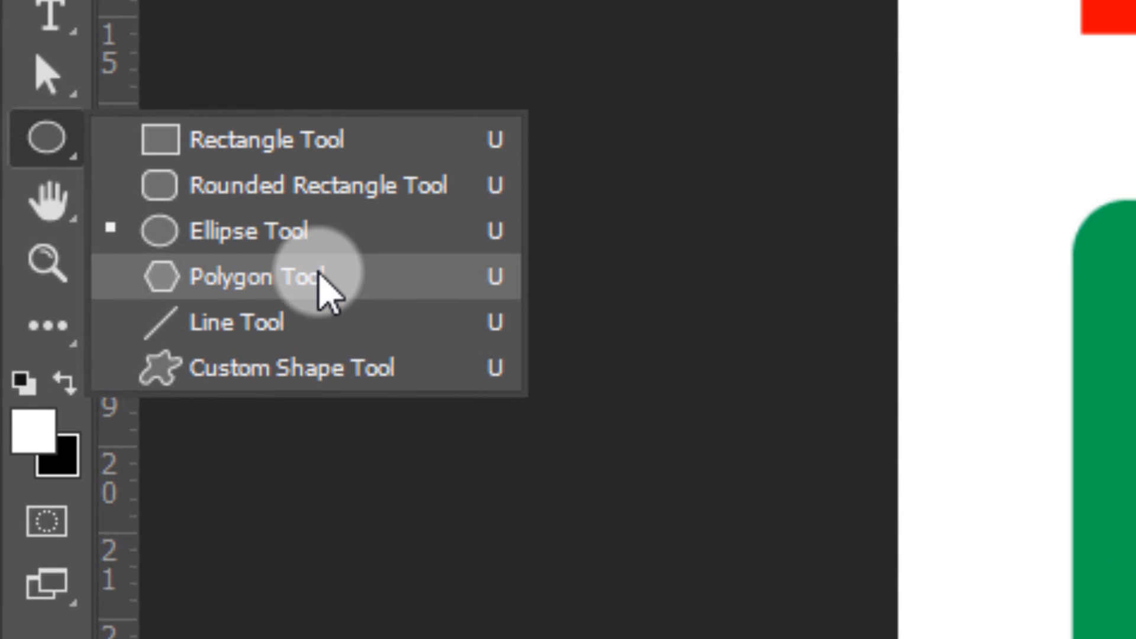
click(318, 273)
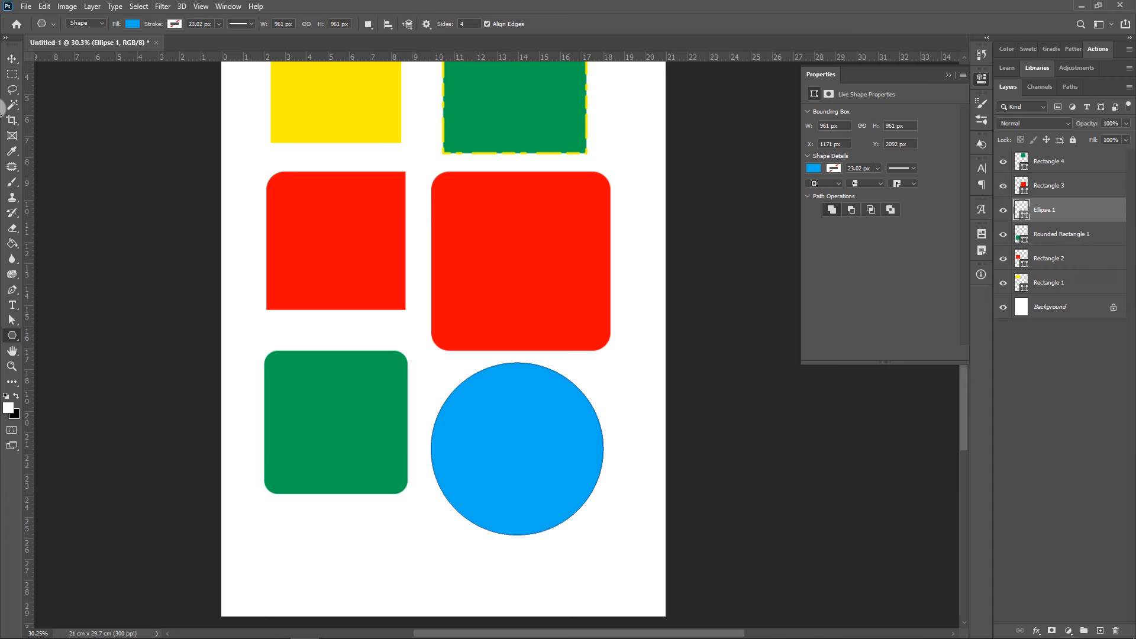
click(12, 58)
scroll(479, 388, down, 5)
scroll(523, 354, up, 2)
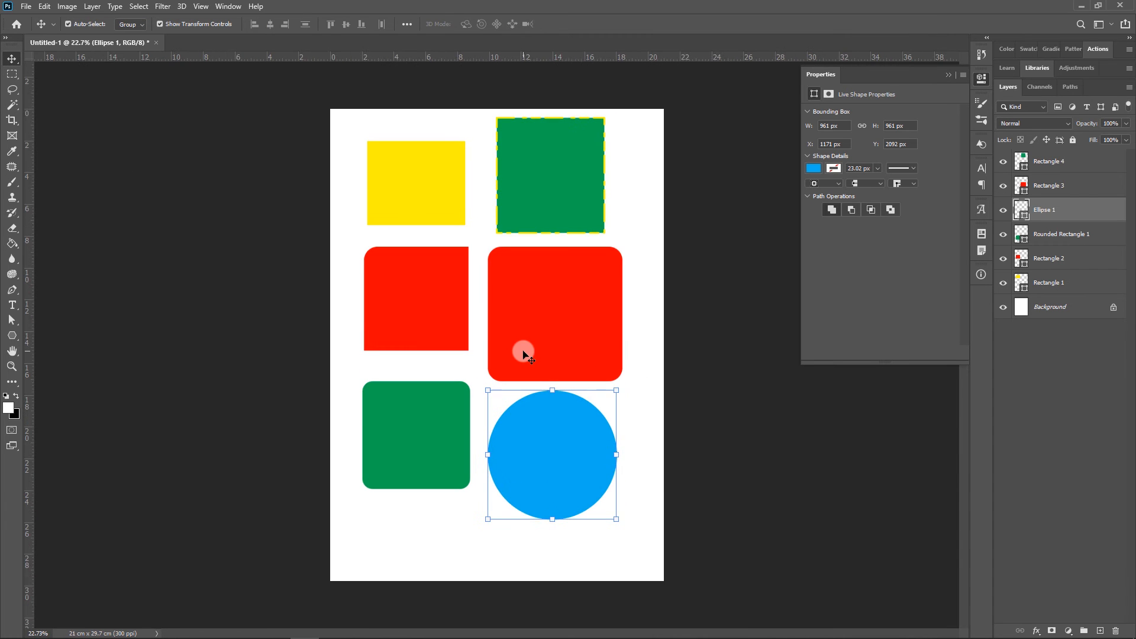
drag(663, 486, 377, 168)
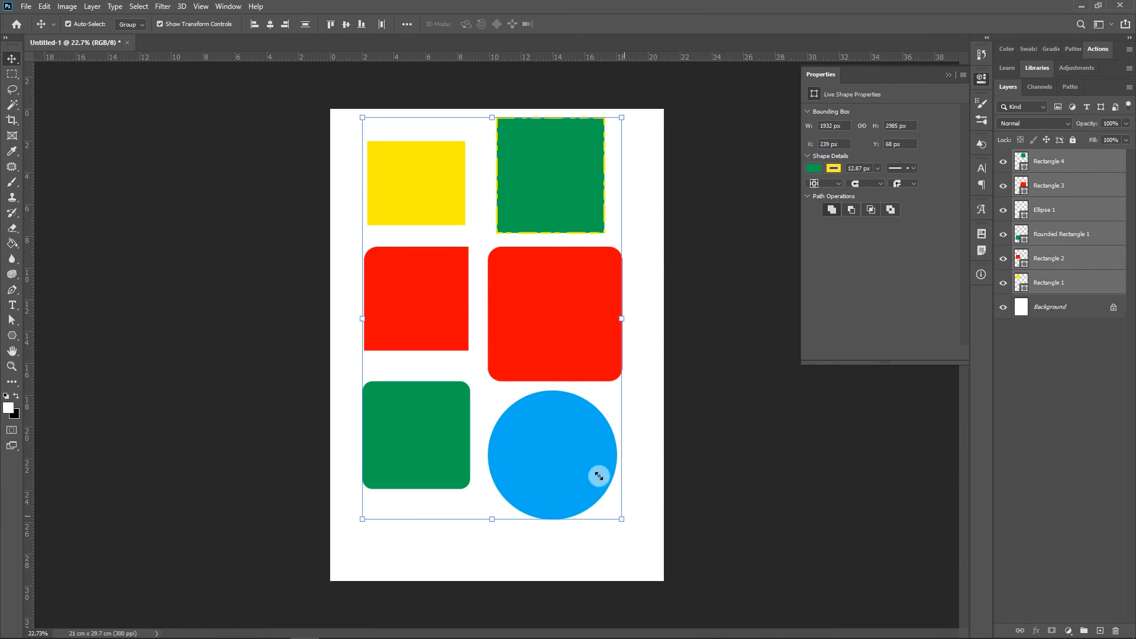
drag(599, 476, 563, 426)
key(Return)
Draw six-sided polygons, a tall one under the green rounded rectangle and a regular one about 877 px wide placed just below the blue circle
right_click(11, 336)
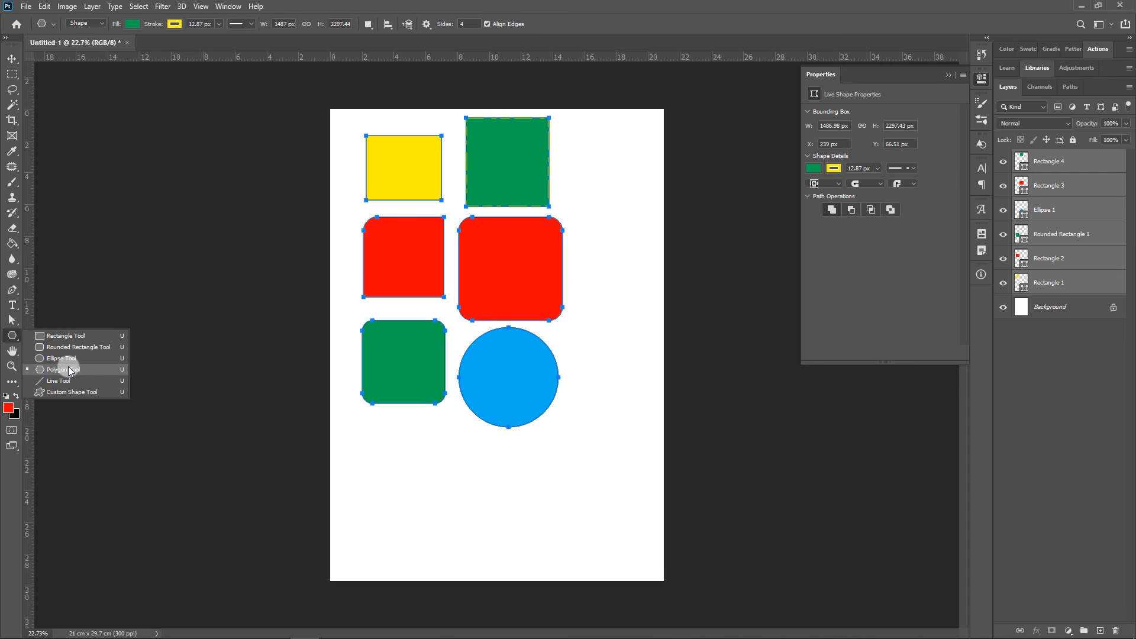
click(69, 369)
click(463, 23)
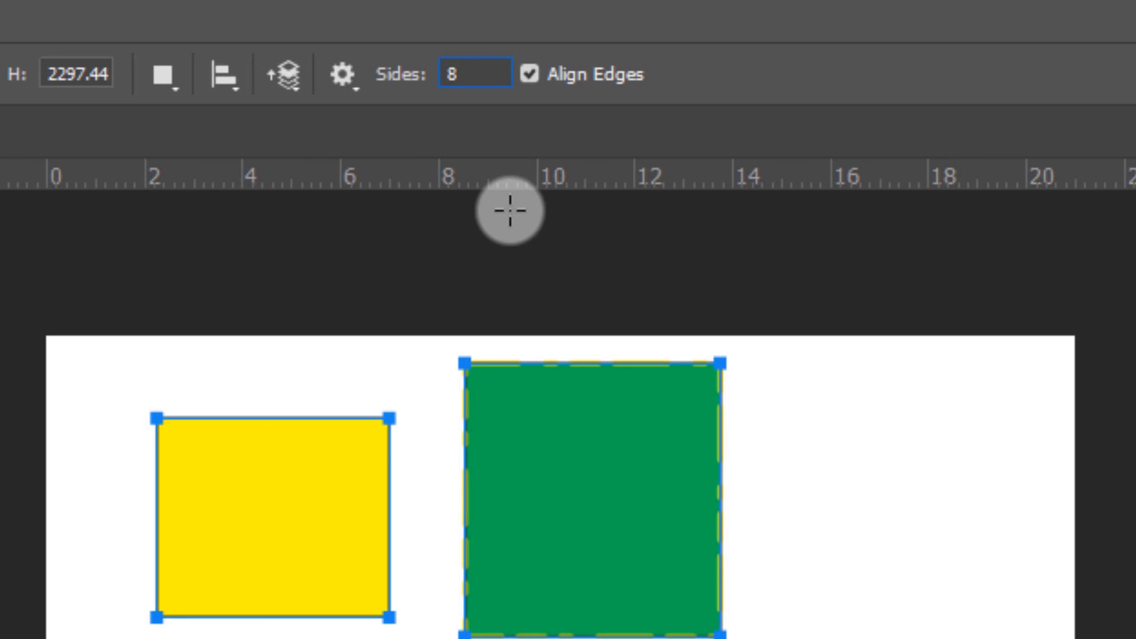
text(6)
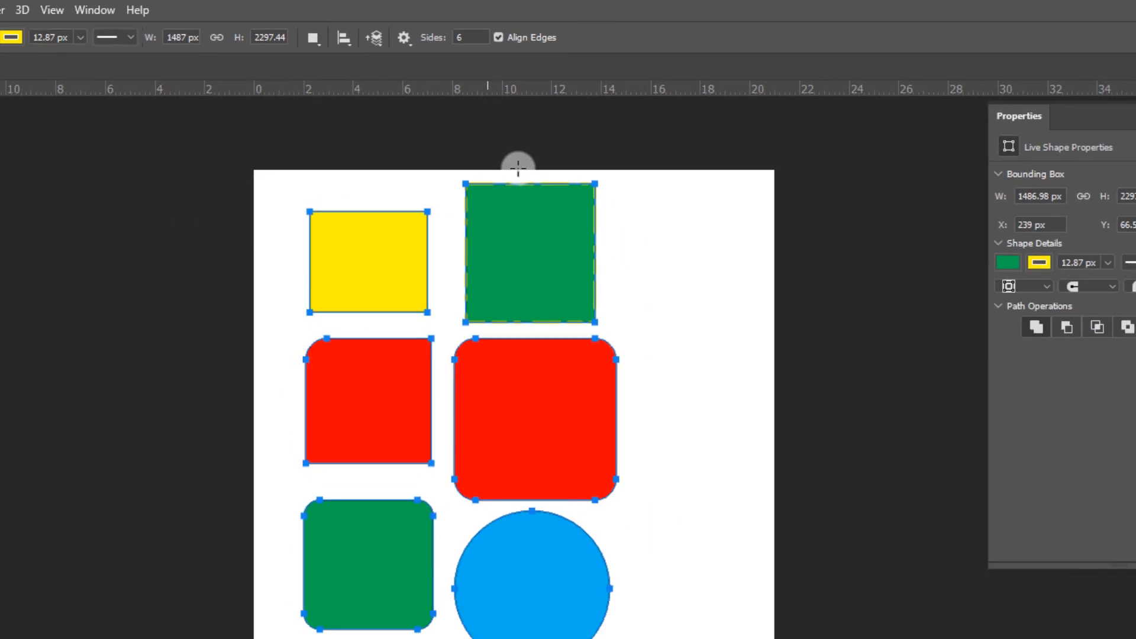
drag(477, 429, 571, 523)
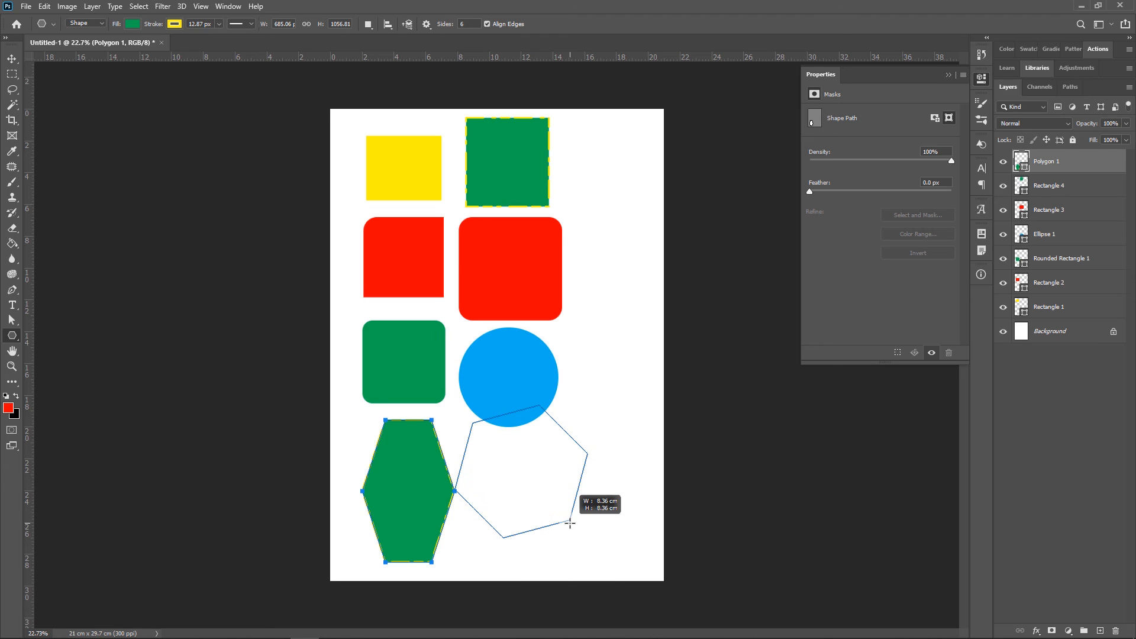
click(12, 59)
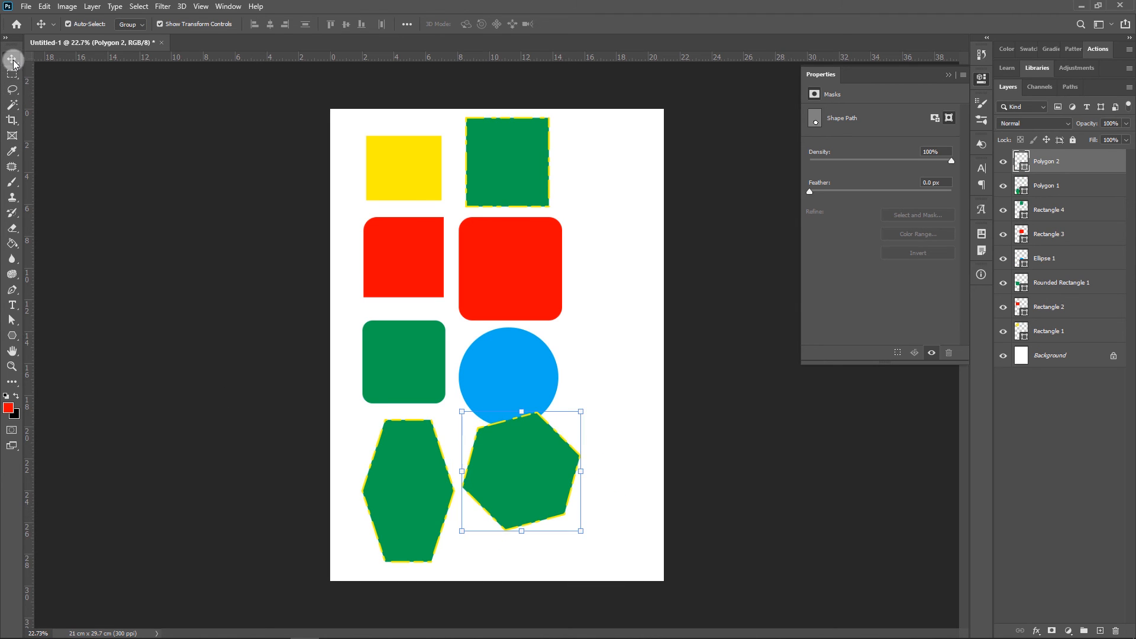
drag(545, 461, 567, 482)
Draw a horizontal line about 562 px long with a 10 px weight to the right of the blue circle
right_click(11, 336)
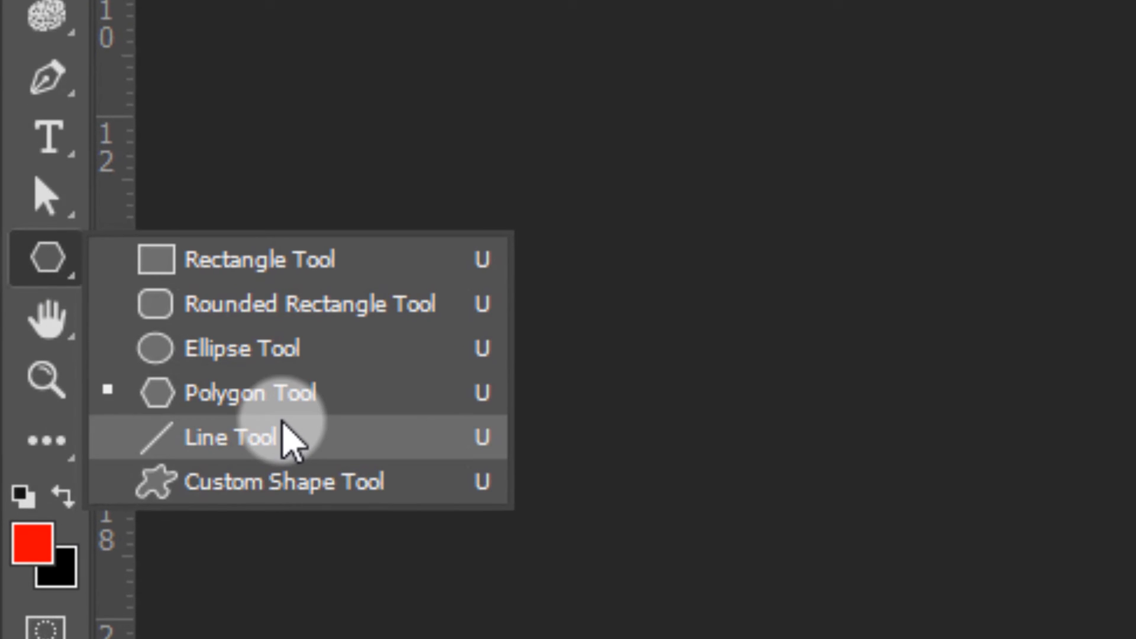
click(284, 438)
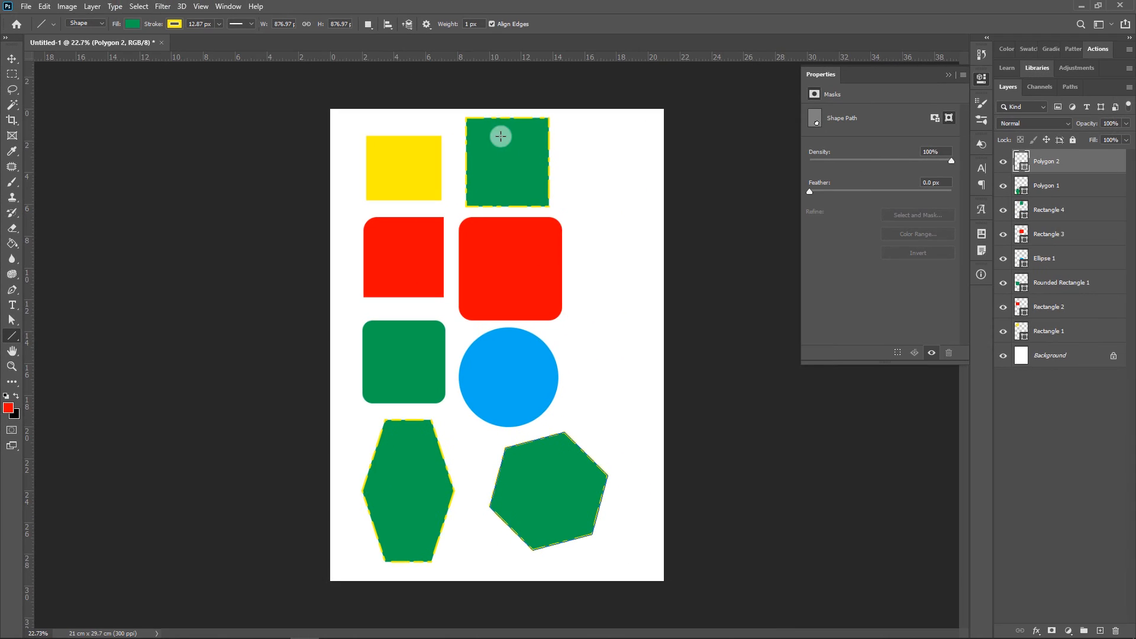
click(479, 25)
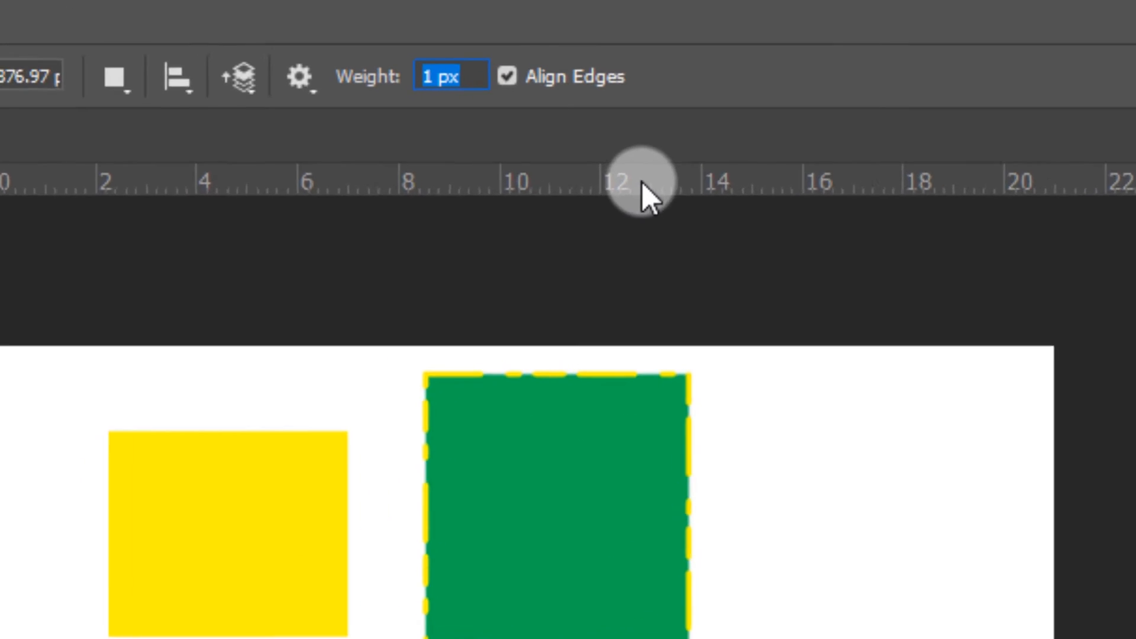
text(10)
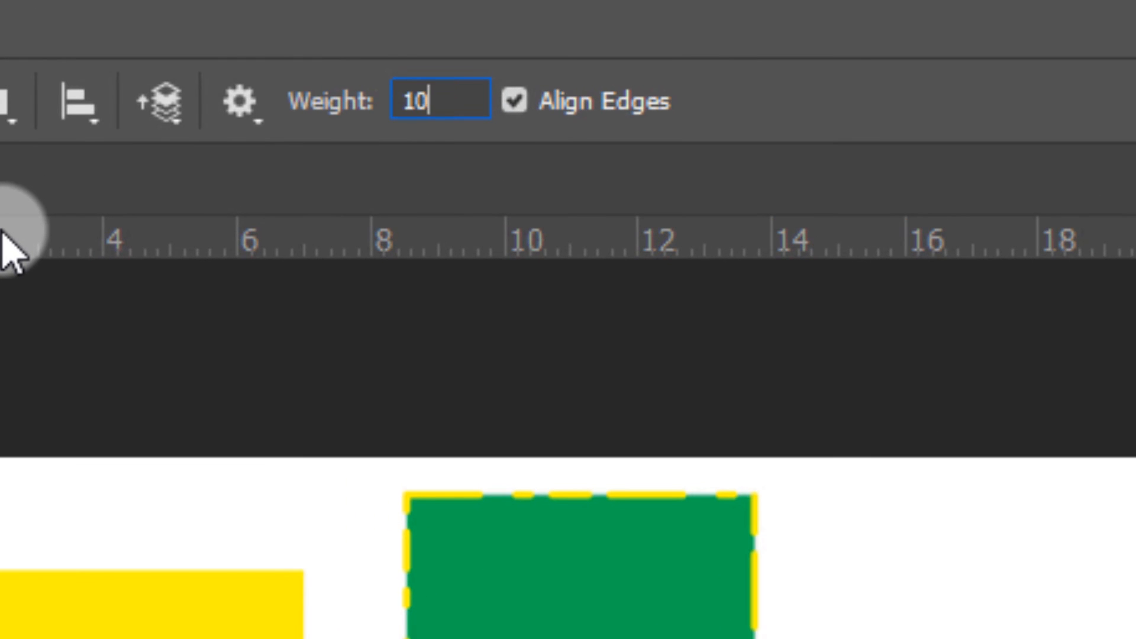
key(Return)
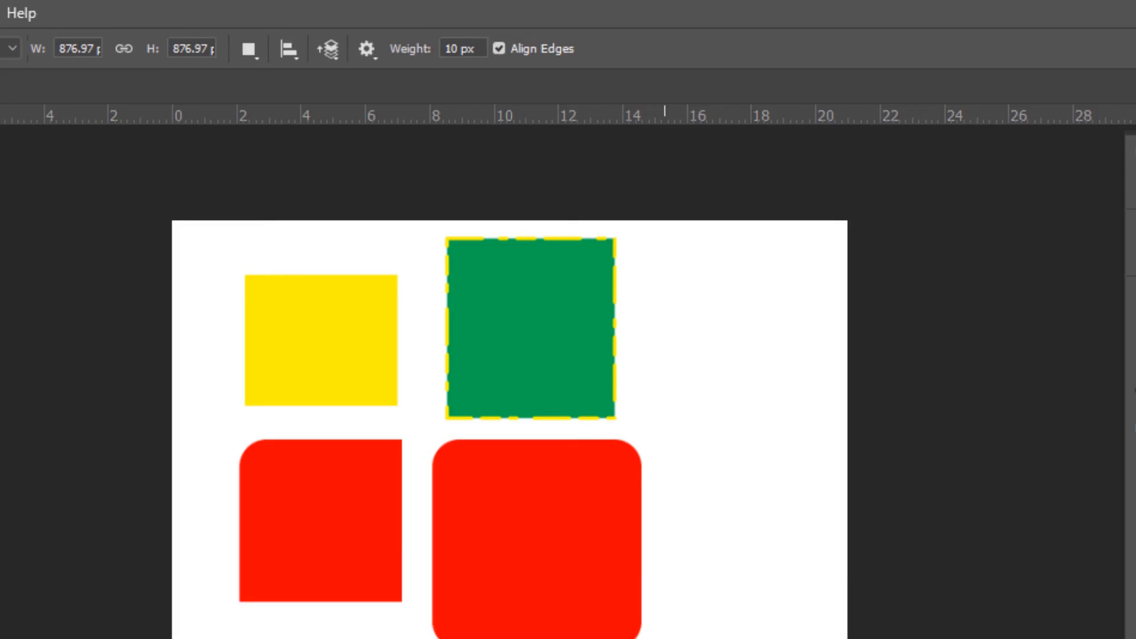
drag(574, 409, 649, 409)
Remove the yellow dashed stroke from the new line, leaving only its green fill
key(ctrl+plus)
scroll(649, 410, up, 10)
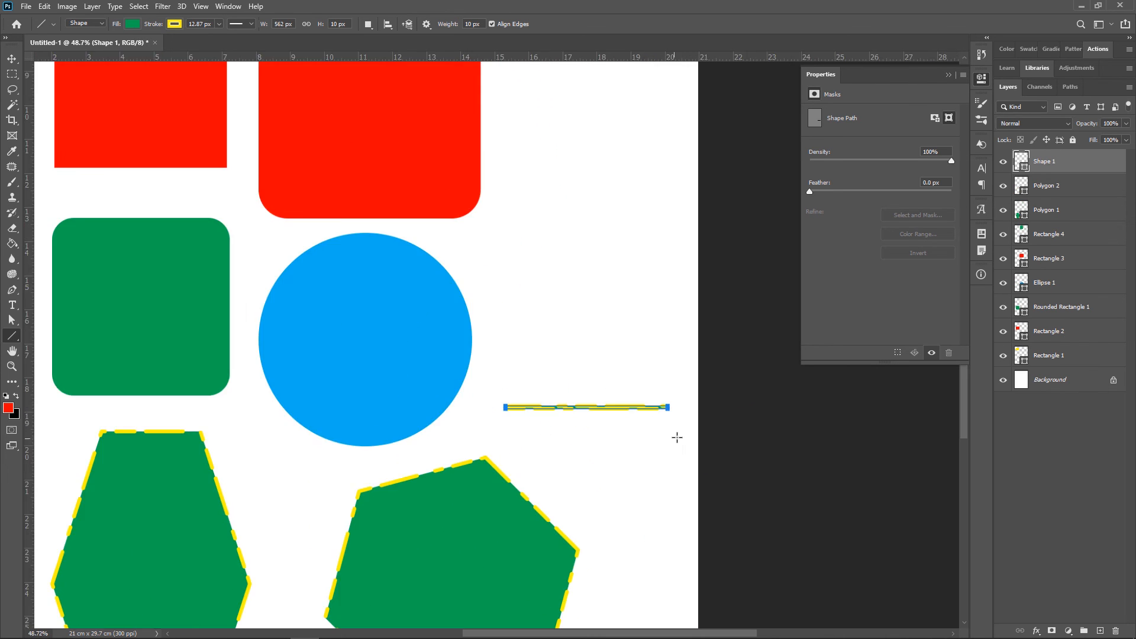
click(173, 24)
click(104, 52)
key(Return)
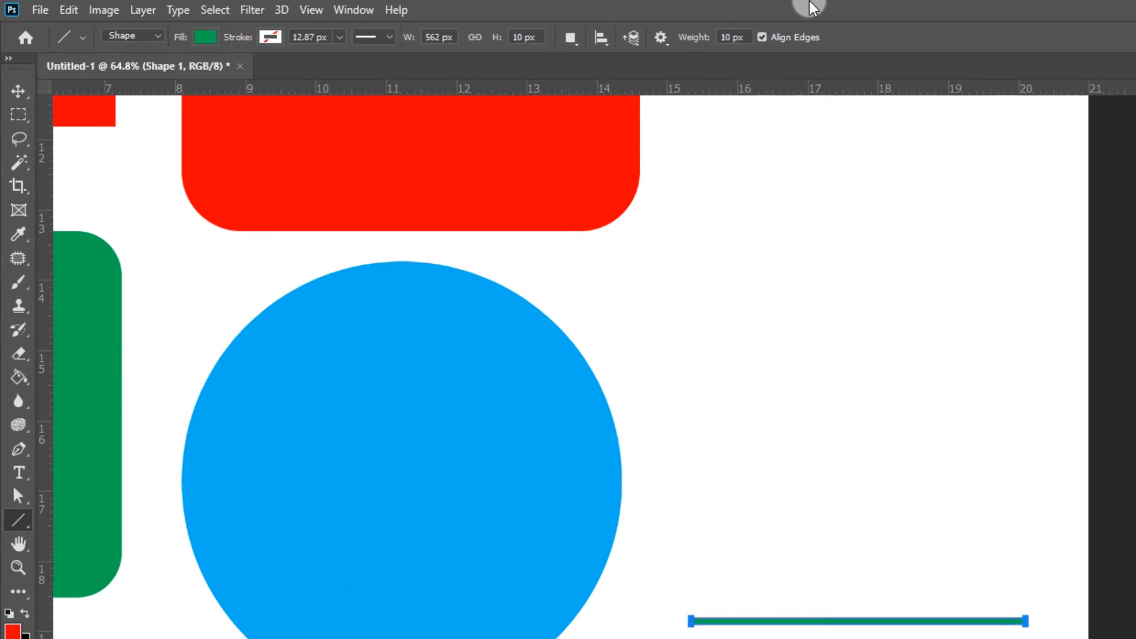
click(12, 59)
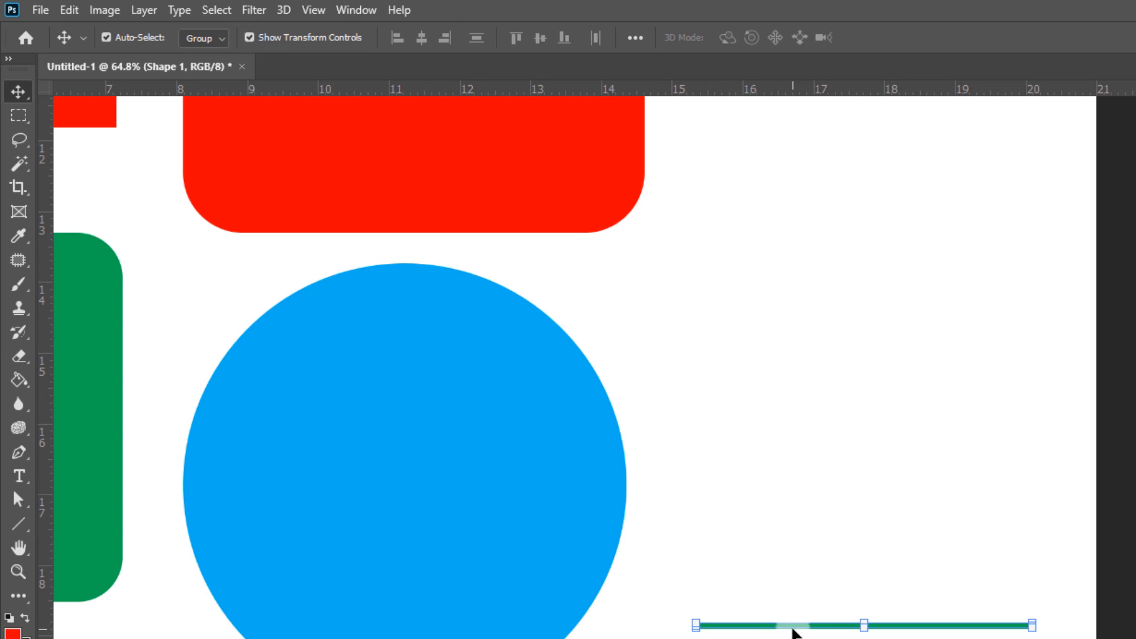
Draw a Buffalo Thorn Tree custom shape from the Leaf Trees group, about 538 px high, between the blue circle and the page edge above the line
click(18, 524)
click(16, 524)
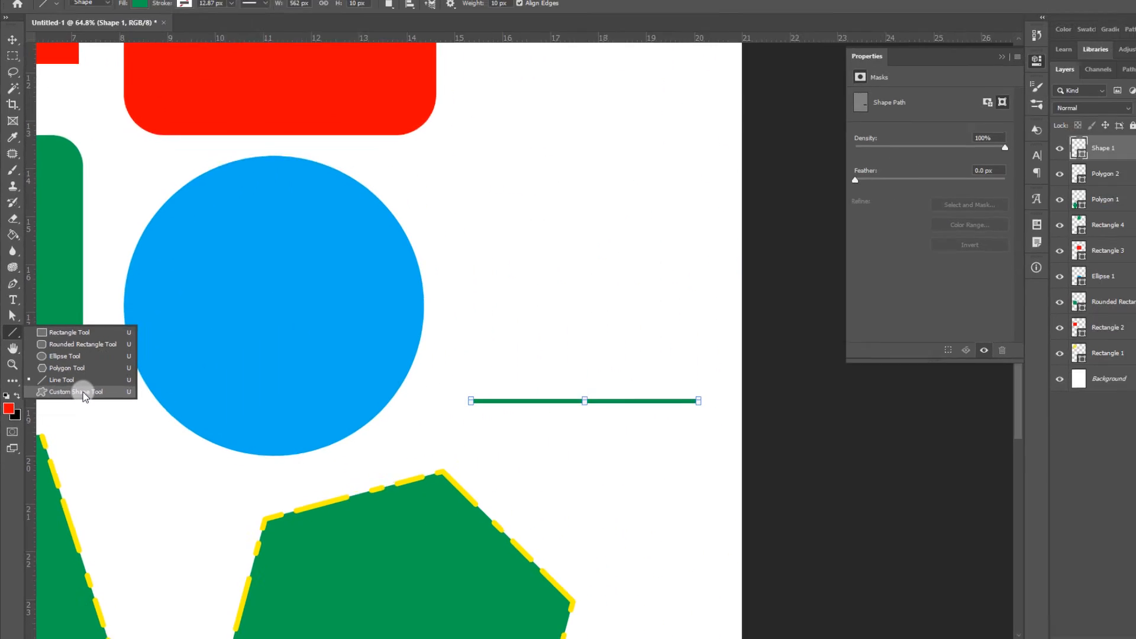
click(195, 385)
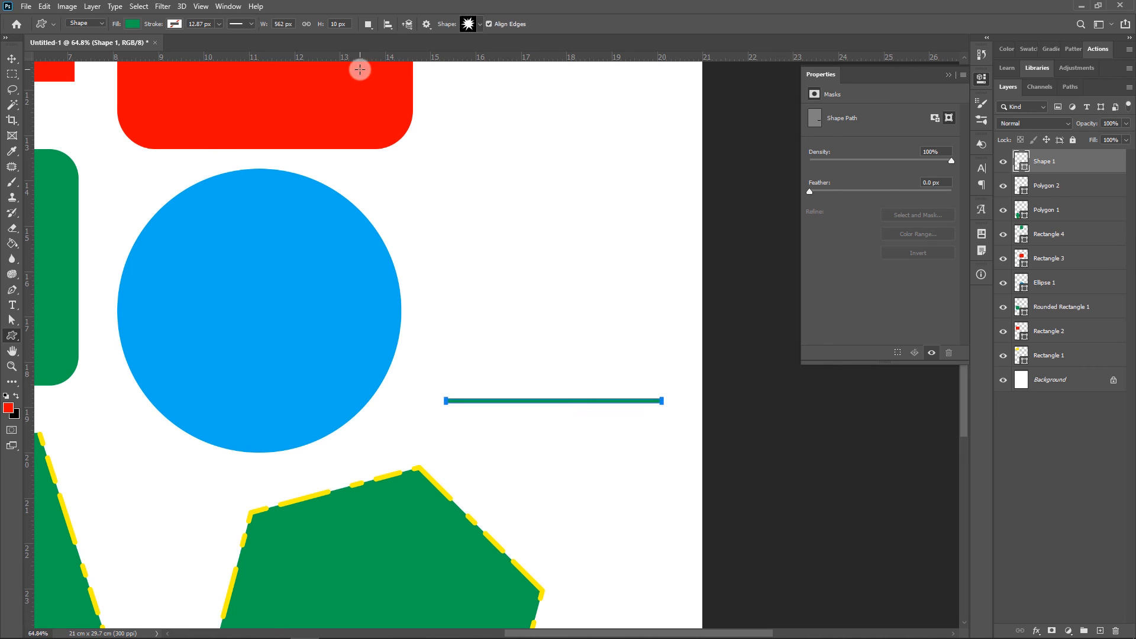
click(478, 25)
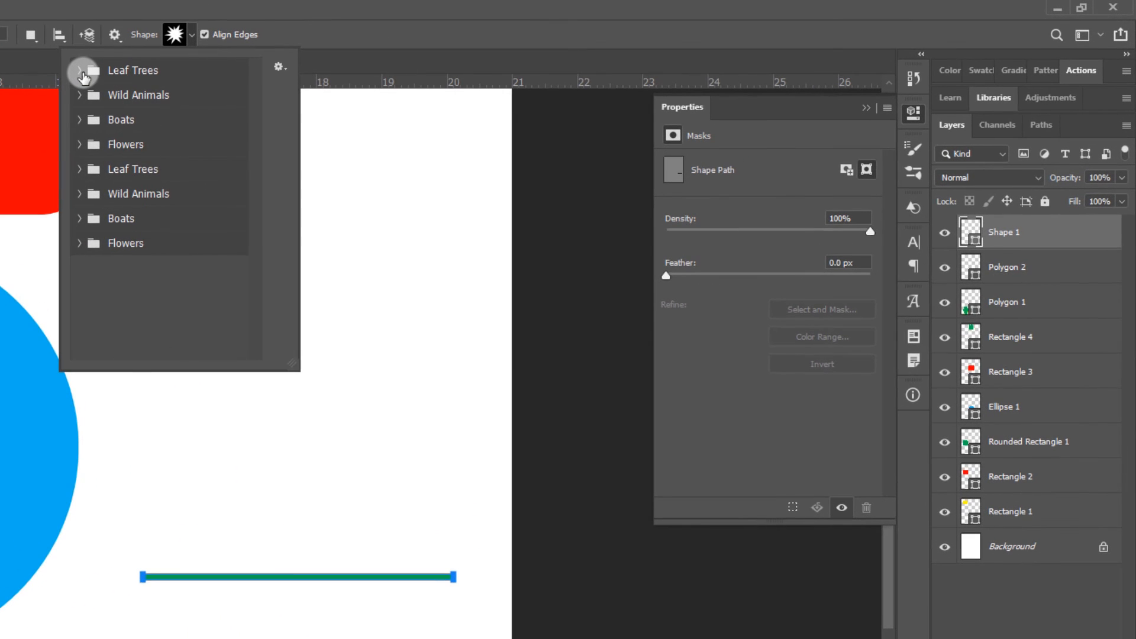
click(80, 71)
click(80, 71)
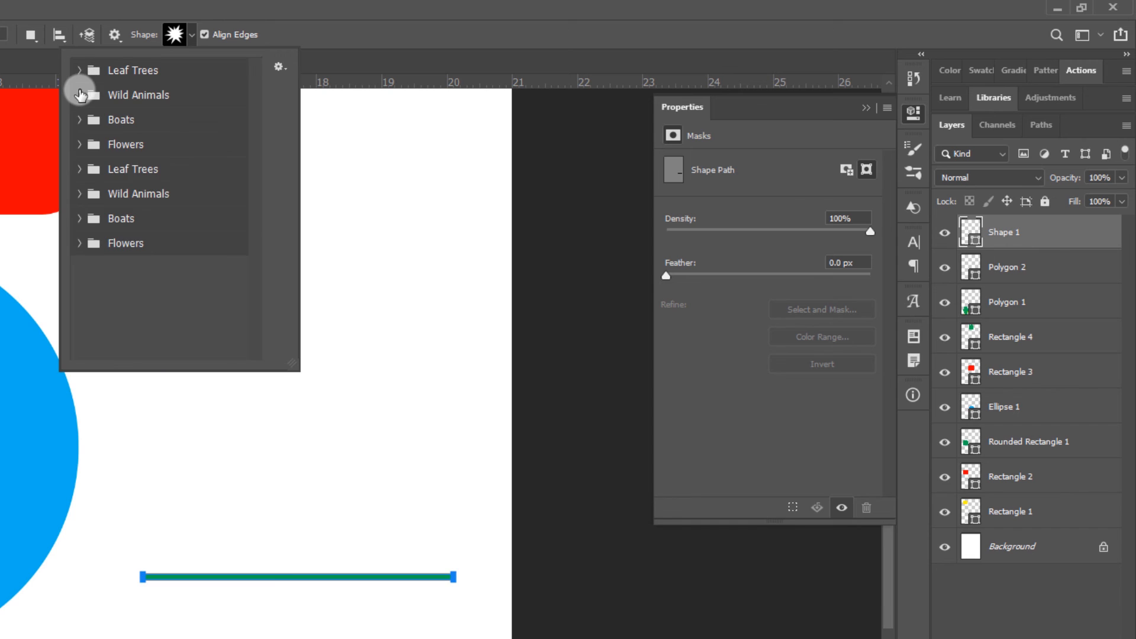
click(78, 95)
click(80, 71)
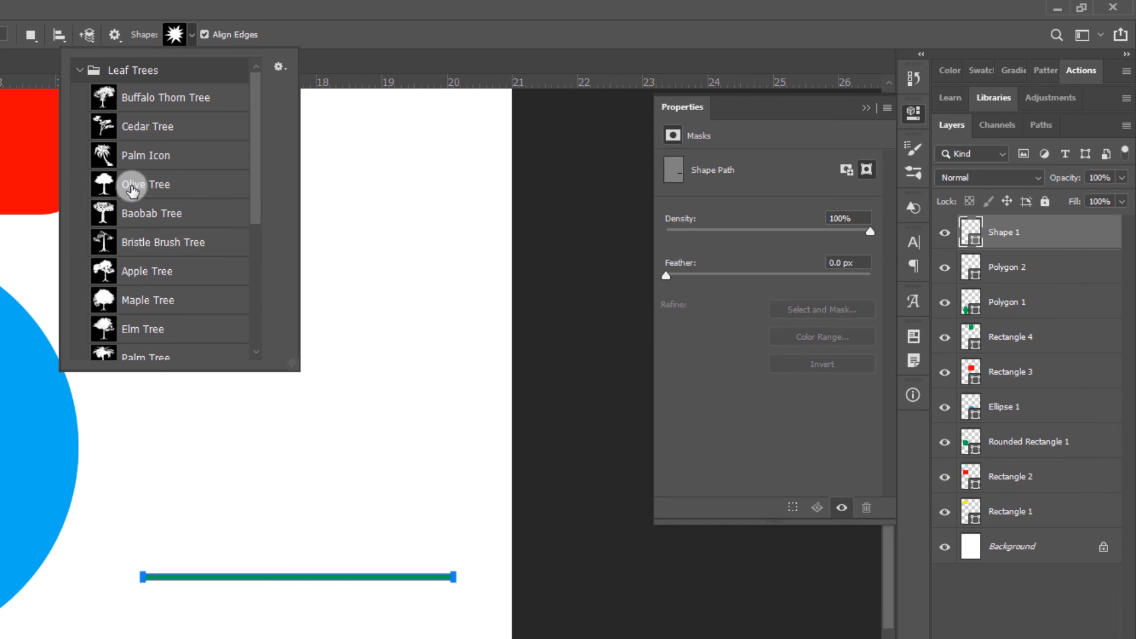
click(143, 98)
click(408, 24)
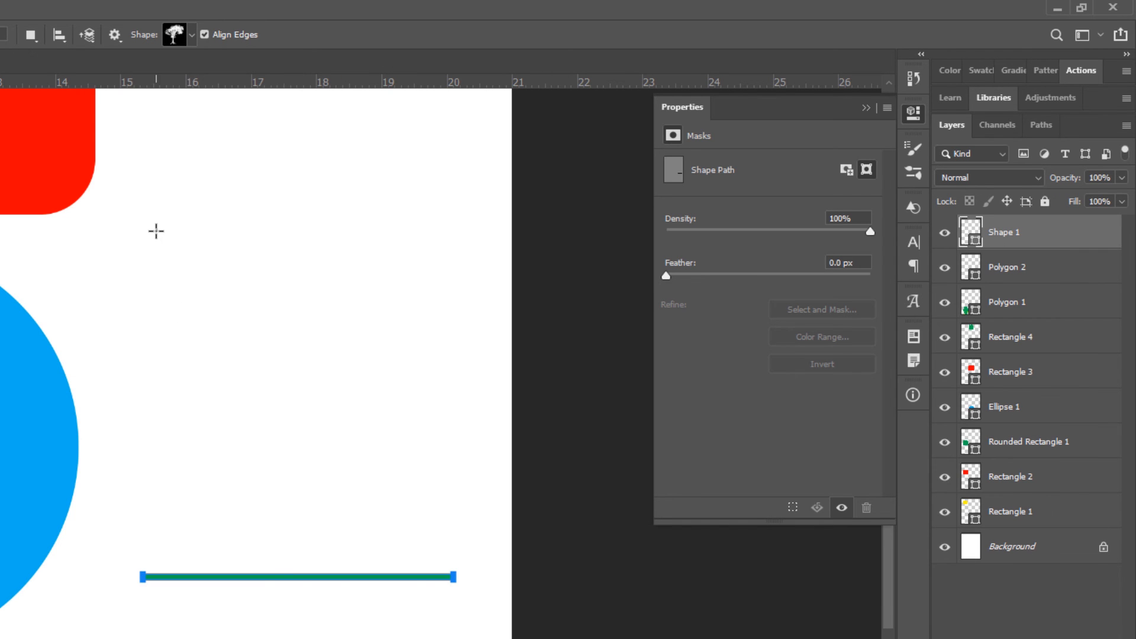
drag(157, 231, 452, 538)
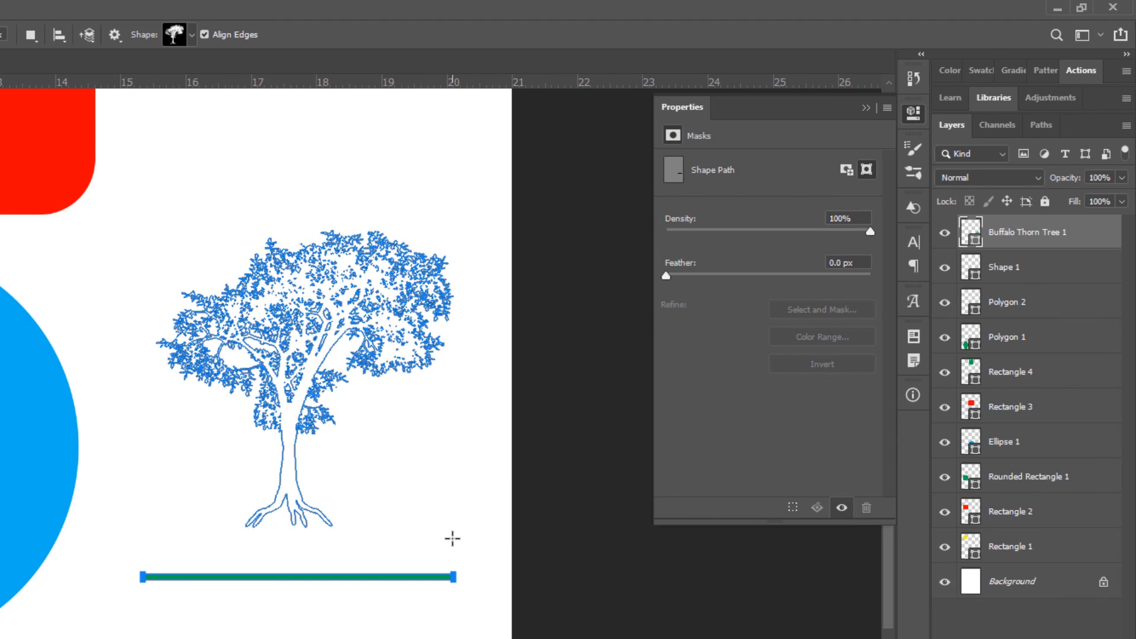
key(v)
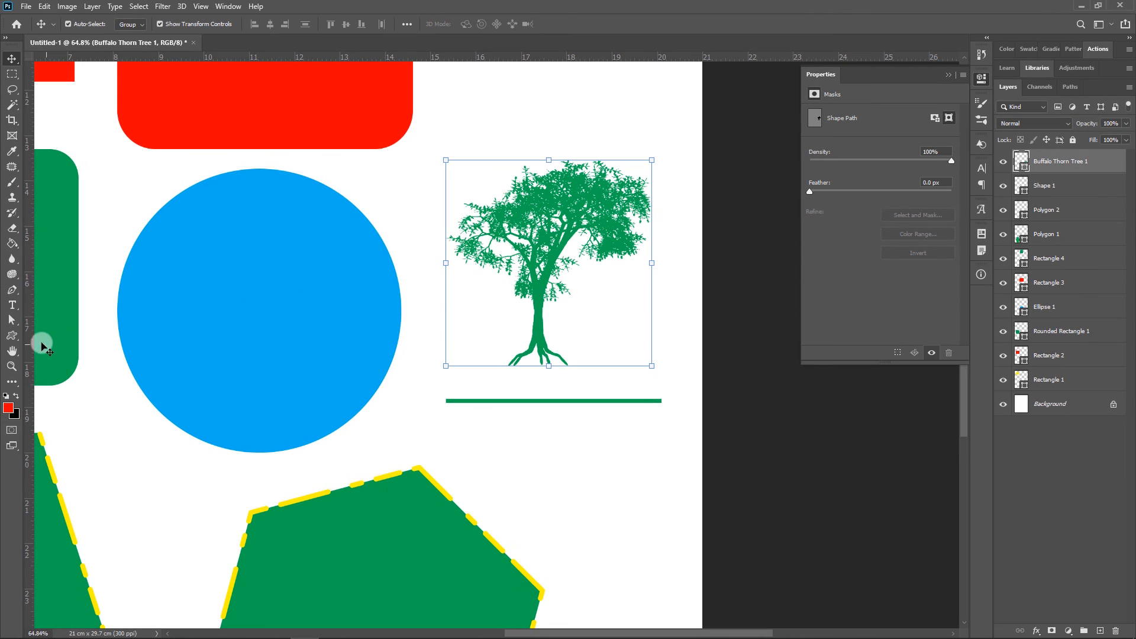
Draw a Tiger custom shape from the Wild Animals group, position it above the tree beside the large red rounded rectangle, and deselect it
click(12, 335)
click(479, 24)
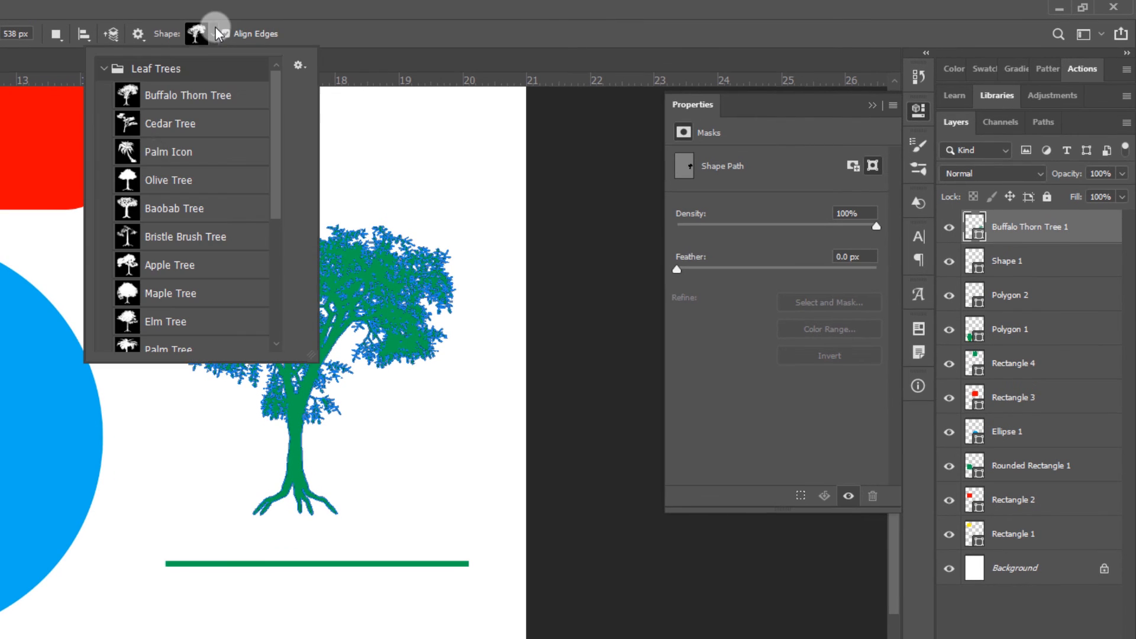
click(103, 67)
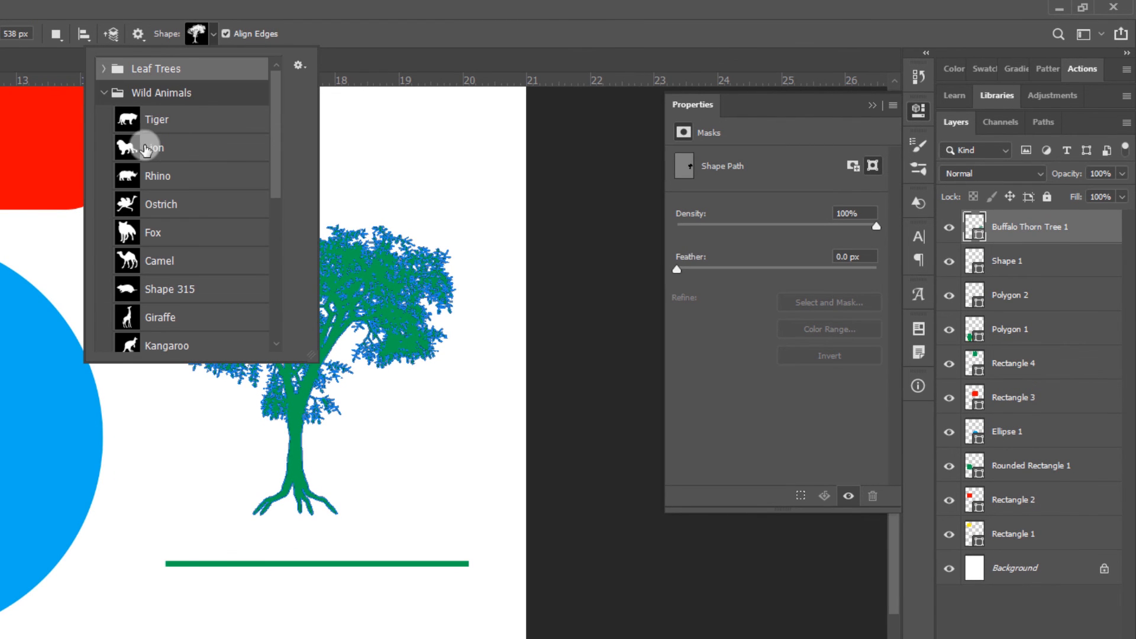
click(186, 128)
click(347, 271)
drag(347, 271, 308, 604)
drag(157, 280, 445, 513)
key(v)
scroll(458, 397, down, 6)
drag(422, 403, 416, 429)
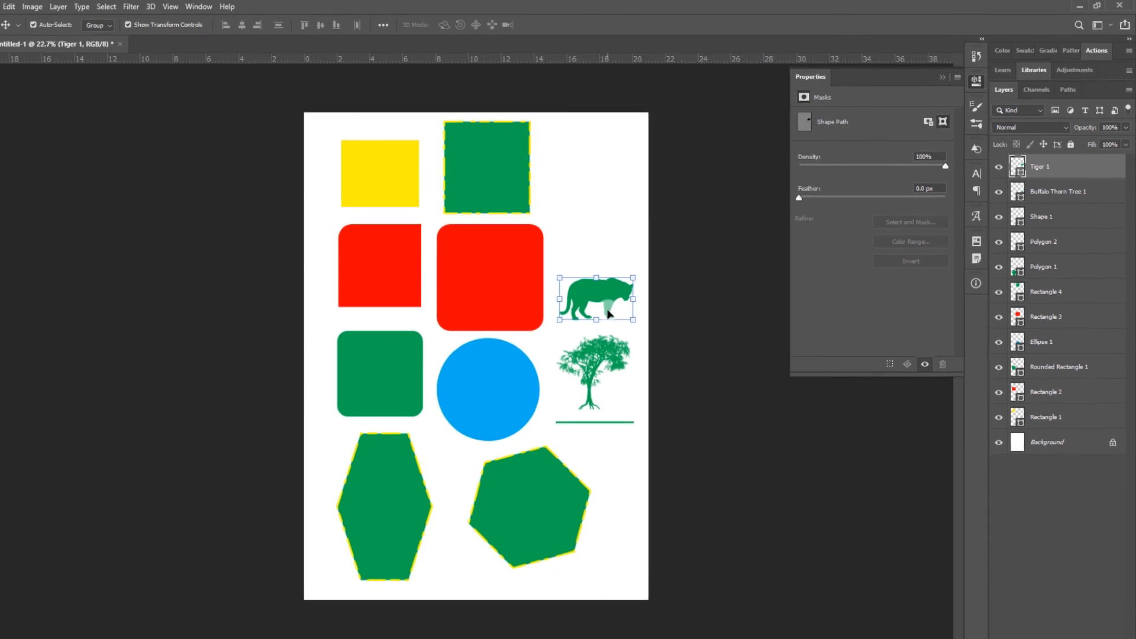
click(398, 522)
scroll(398, 522, up, 1)
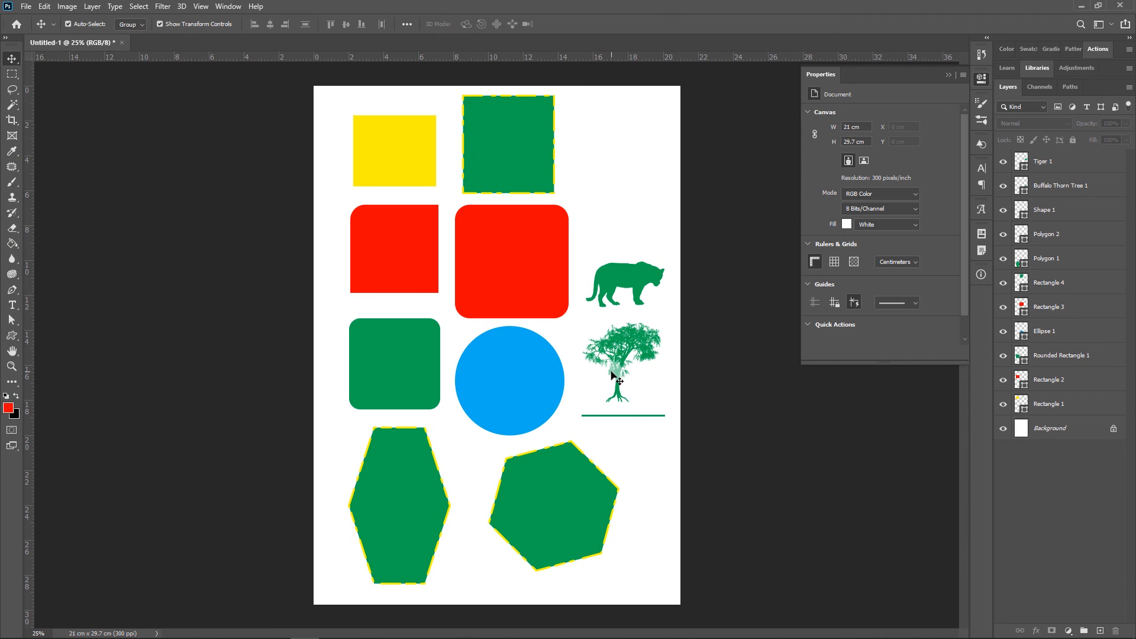